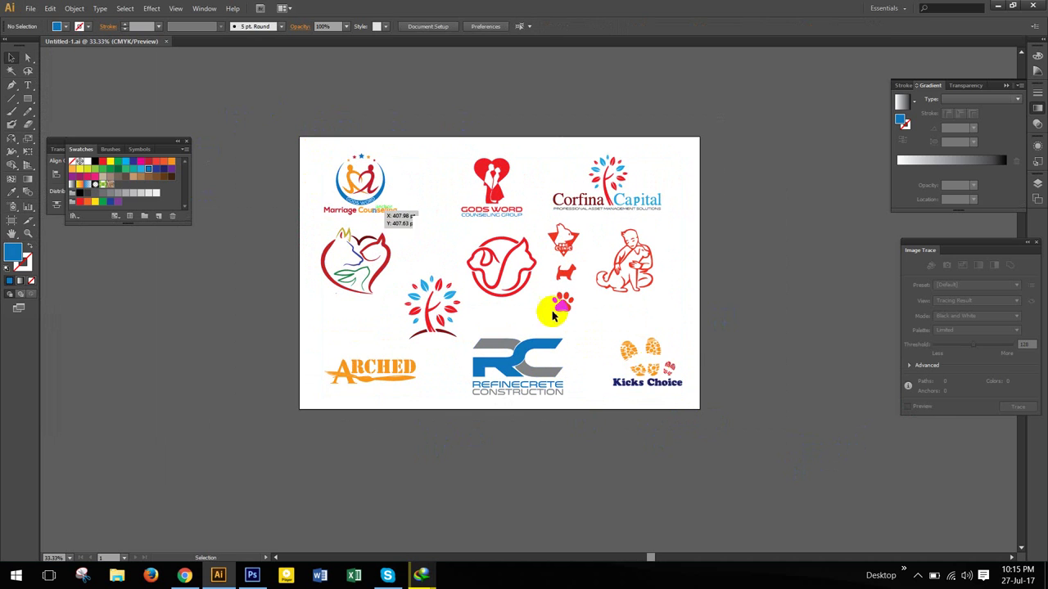
pyautogui.hotkey('ctrl', 'a')
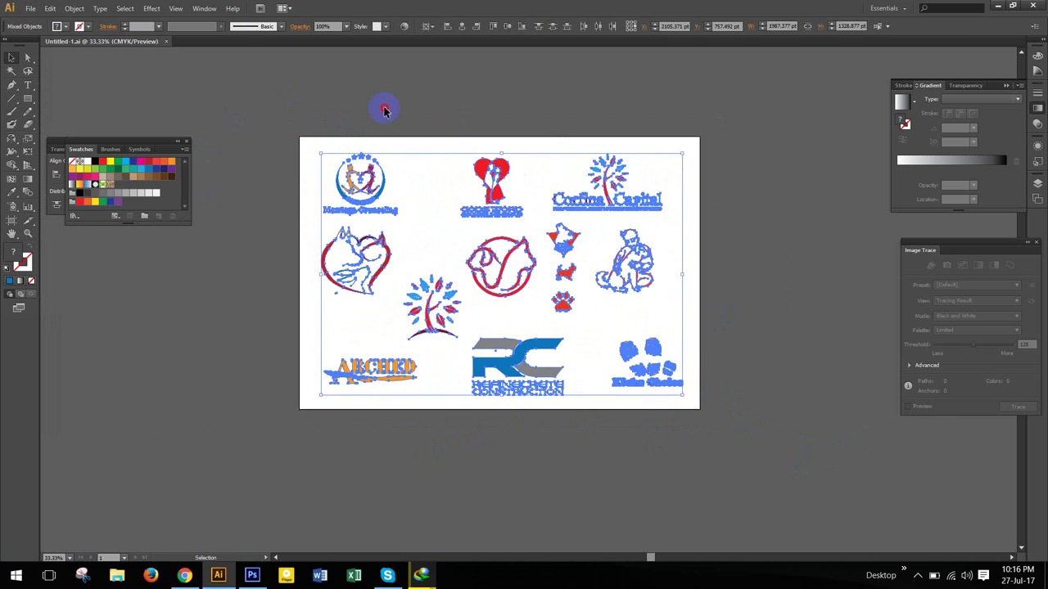
pyautogui.click(687, 471)
pyautogui.hotkey('ctrl', 'a')
pyautogui.click(289, 134)
pyautogui.hotkey('ctrl', 'a')
pyautogui.click(796, 426)
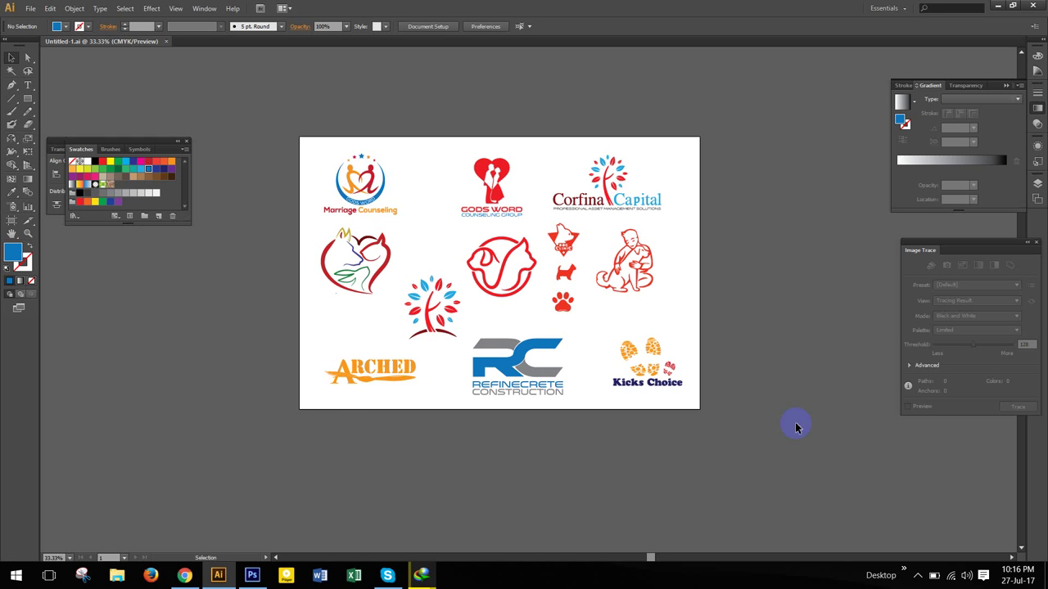
pyautogui.moveTo(306, 146); pyautogui.dragTo(255, 101)
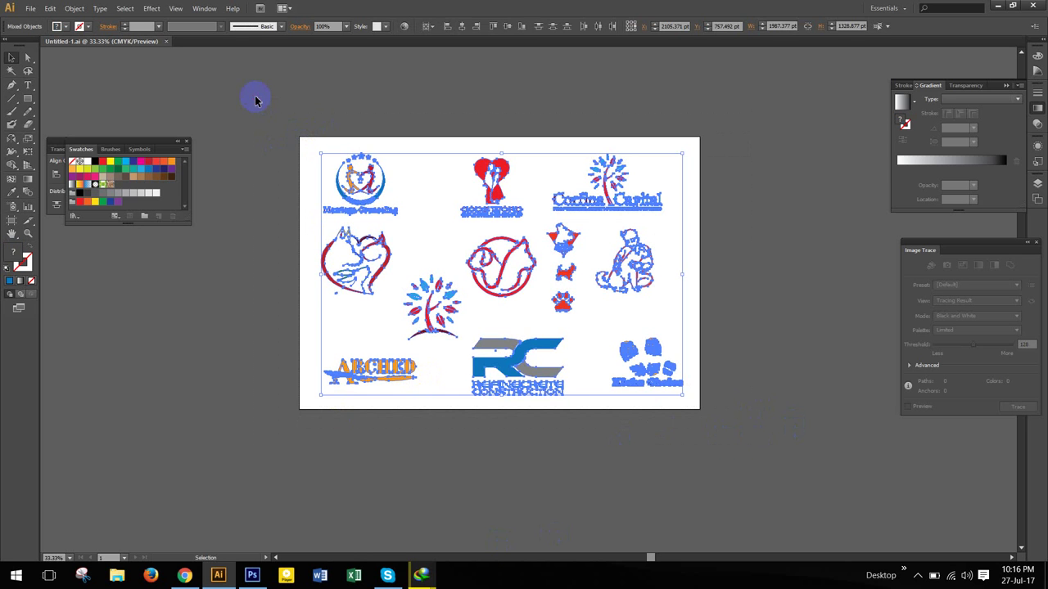
pyautogui.click(278, 507)
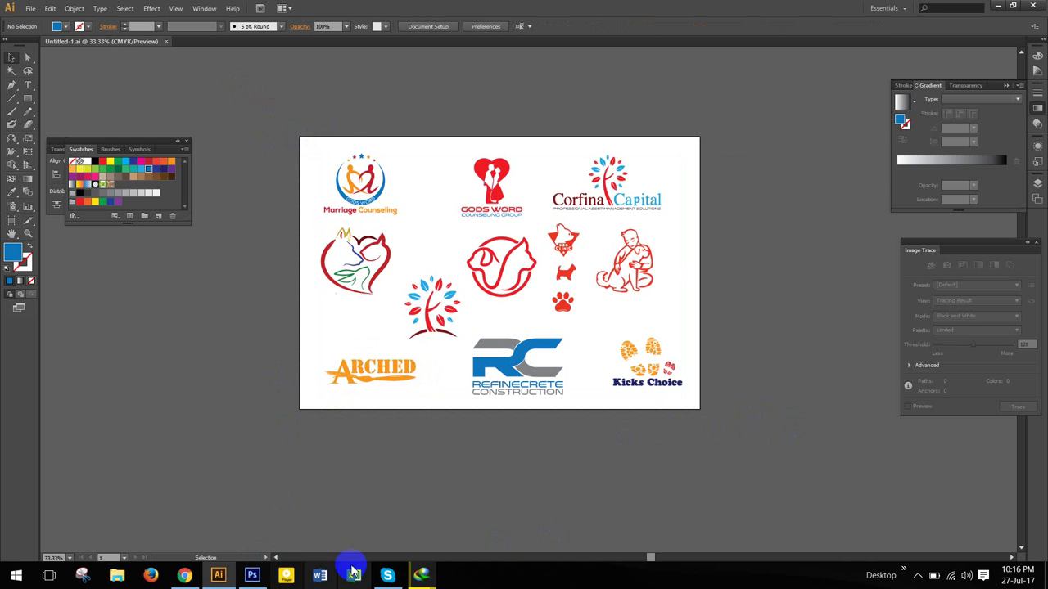
# Switch to Chrome and look over the Fiverr seller profile, including its description, linked accounts and active gigs area
pyautogui.click(185, 577)
pyautogui.scroll(-2, 376, 294)
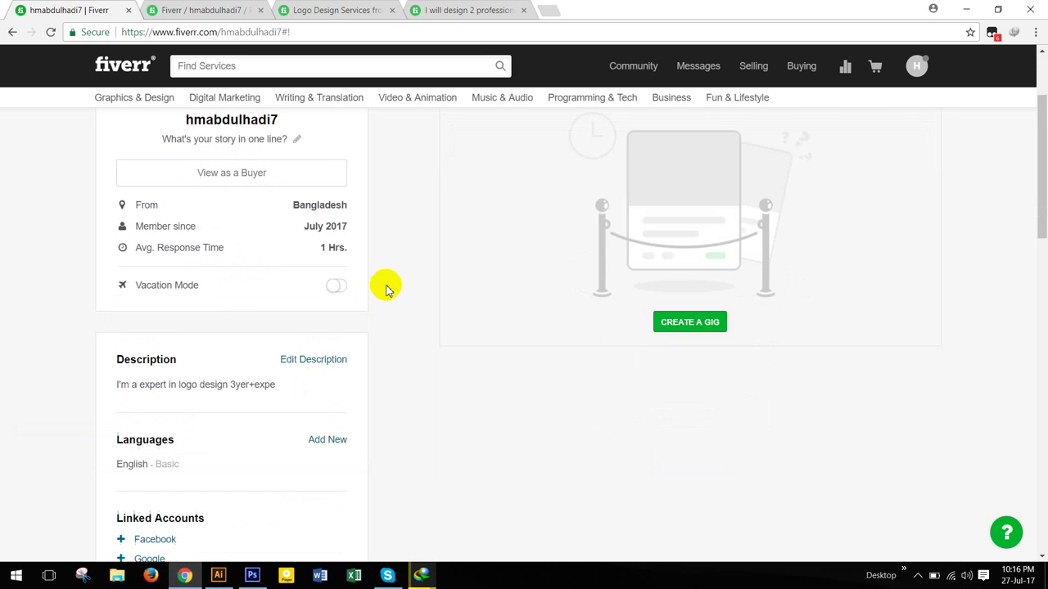
pyautogui.scroll(-2, 386, 289)
pyautogui.moveTo(916, 68)
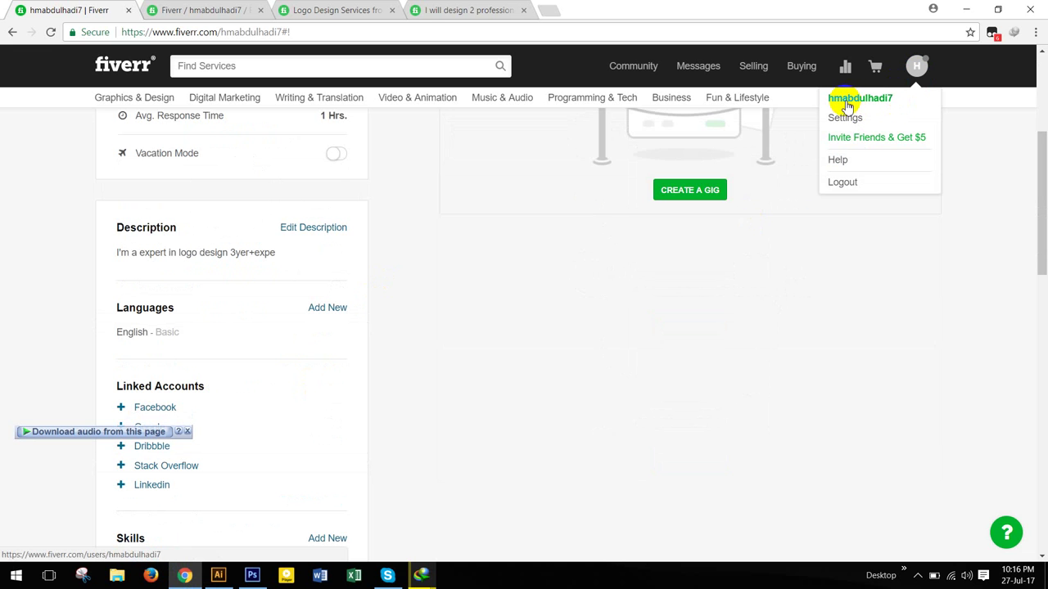
pyautogui.scroll(3, 767, 237)
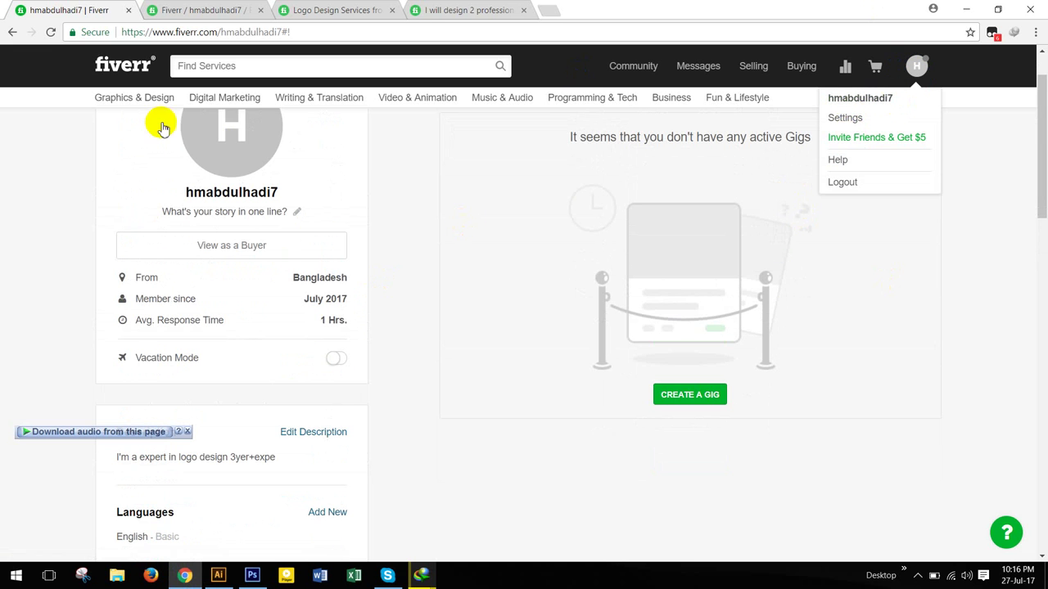
pyautogui.scroll(-5, 802, 344)
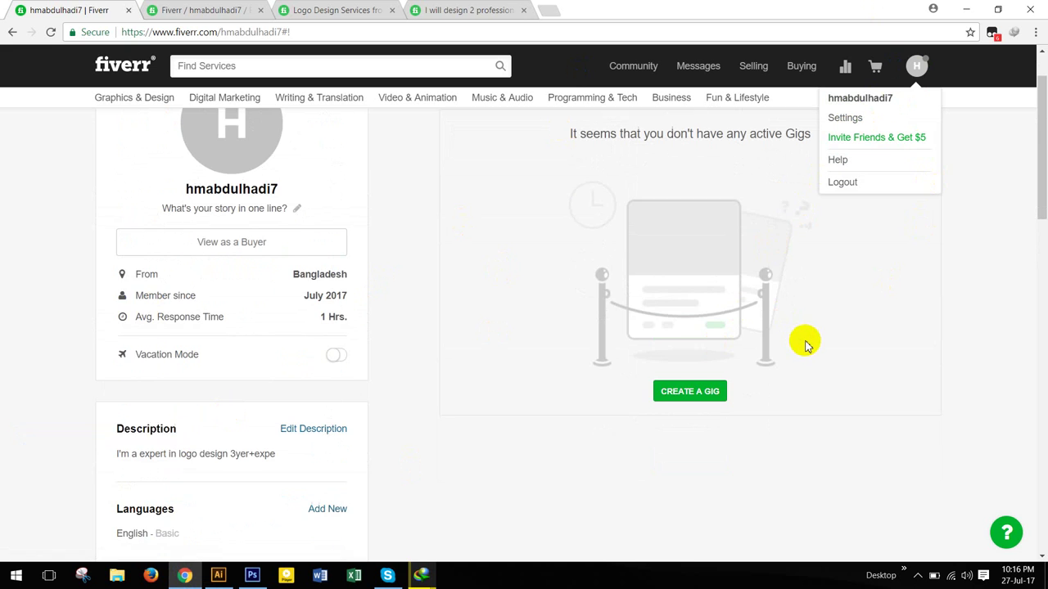
pyautogui.scroll(8, 807, 365)
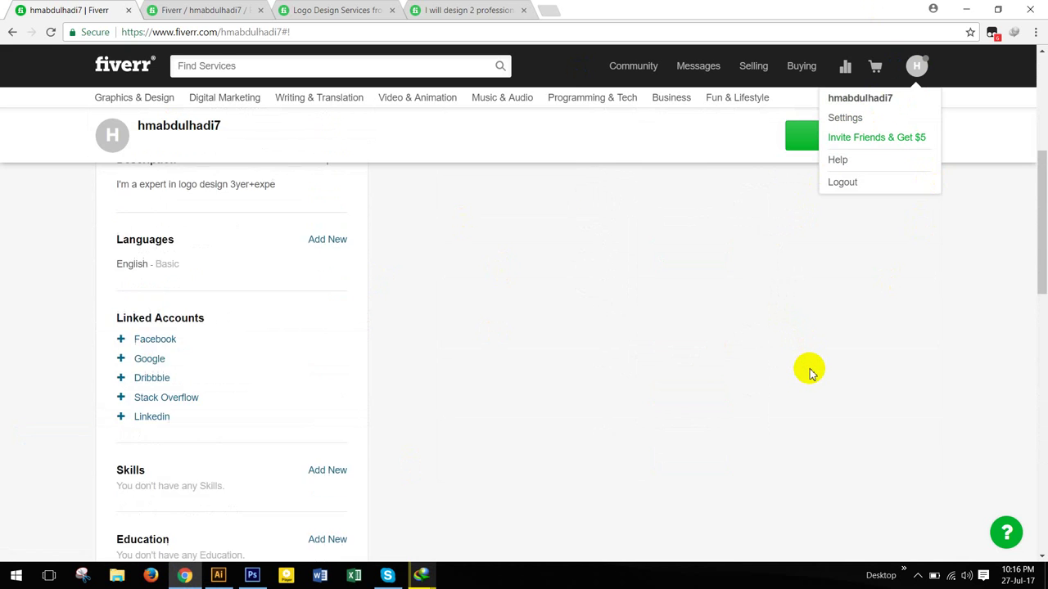
pyautogui.scroll(1, 808, 372)
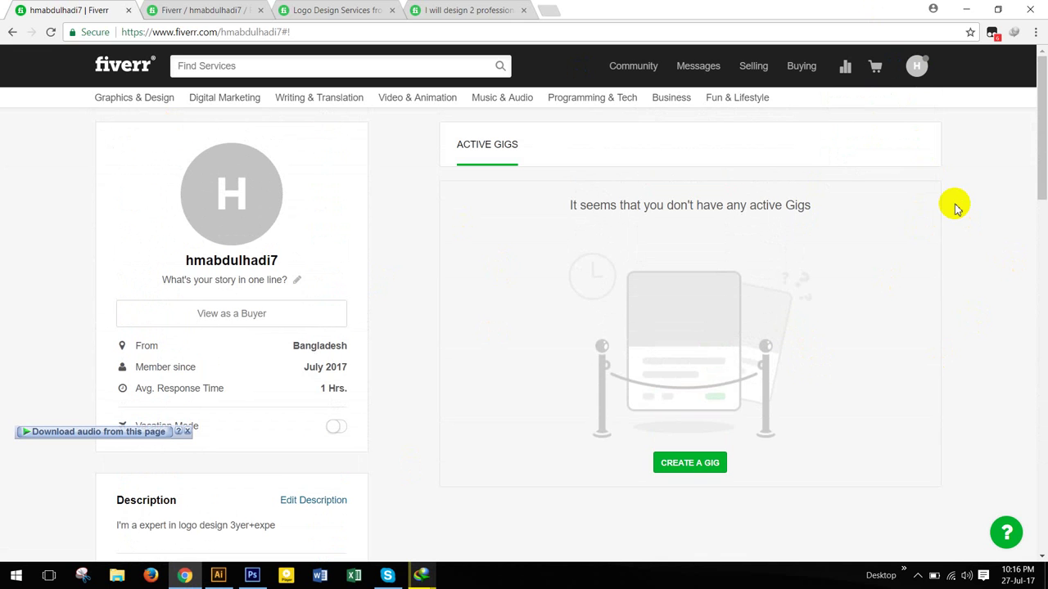
# Reopen the seller's own profile page through the account avatar's options
pyautogui.click(917, 67)
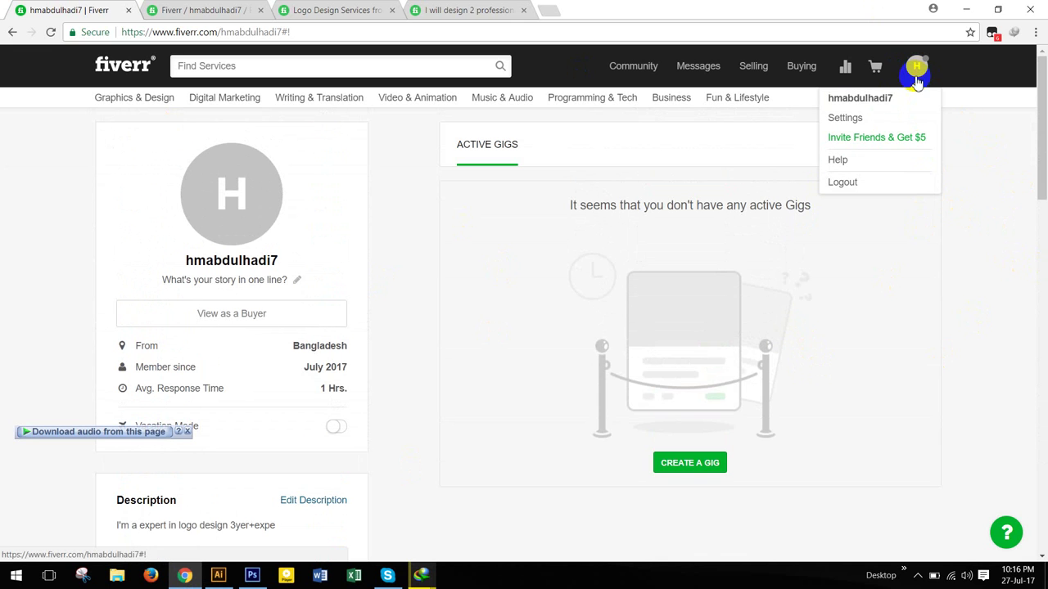
pyautogui.click(866, 98)
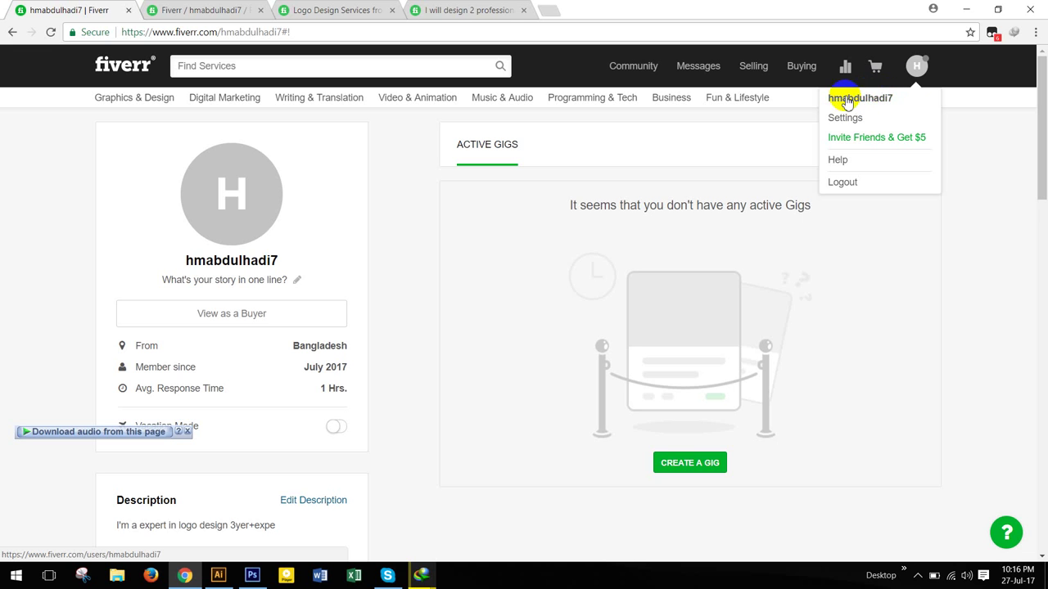
pyautogui.click(869, 100)
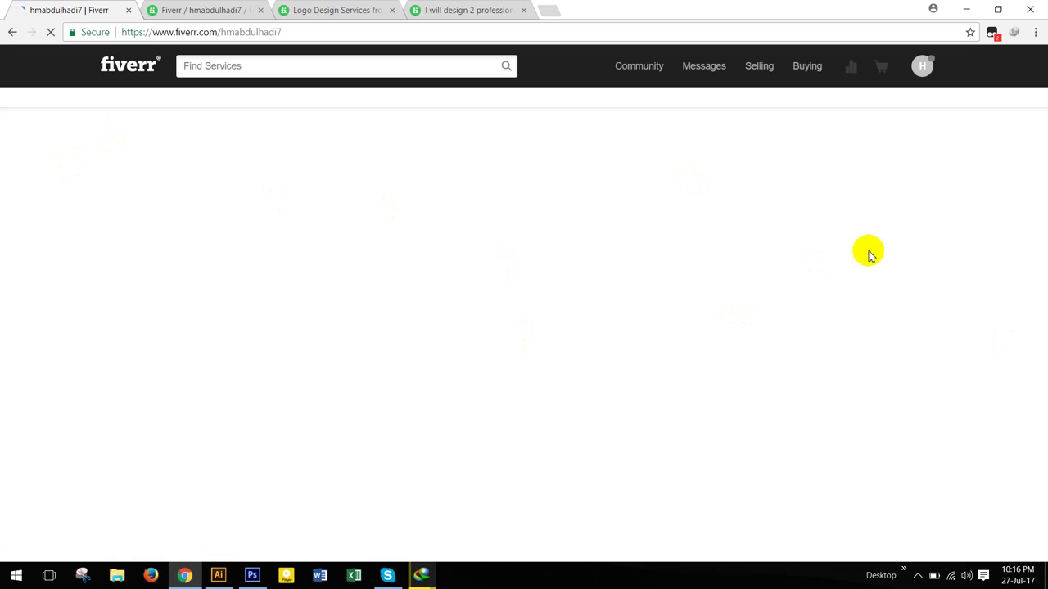
# Examine the profile's description, languages, linked accounts, skills and education sections
pyautogui.scroll(-1, 442, 275)
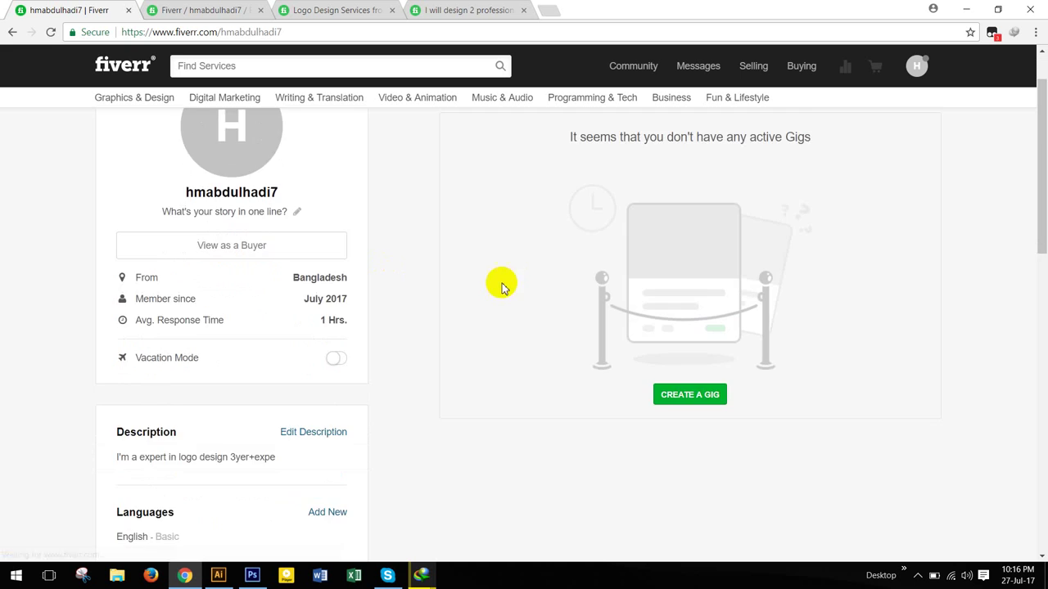
pyautogui.scroll(-3, 503, 286)
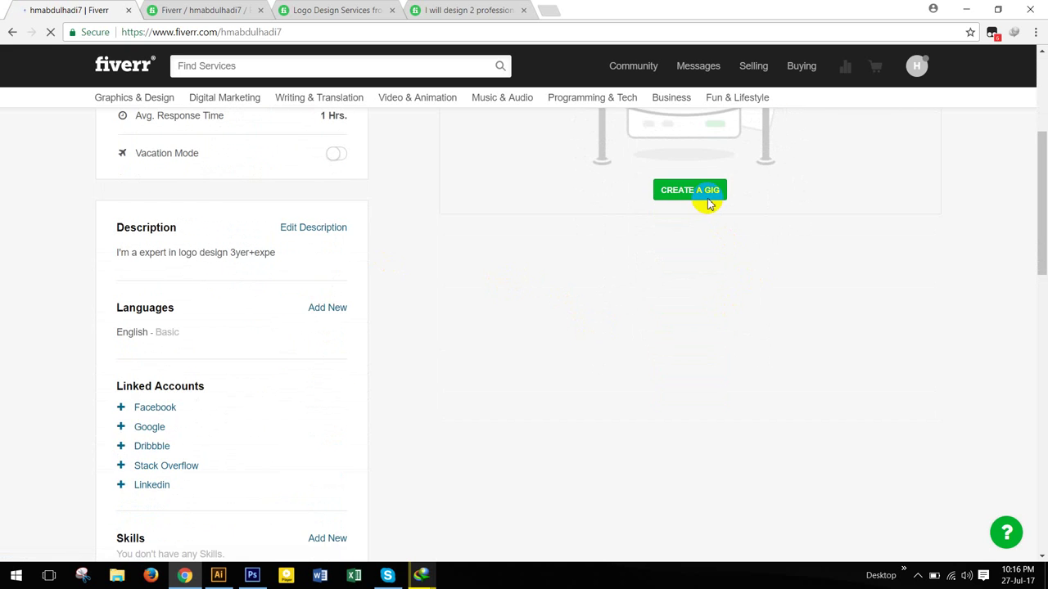
pyautogui.scroll(2, 524, 271)
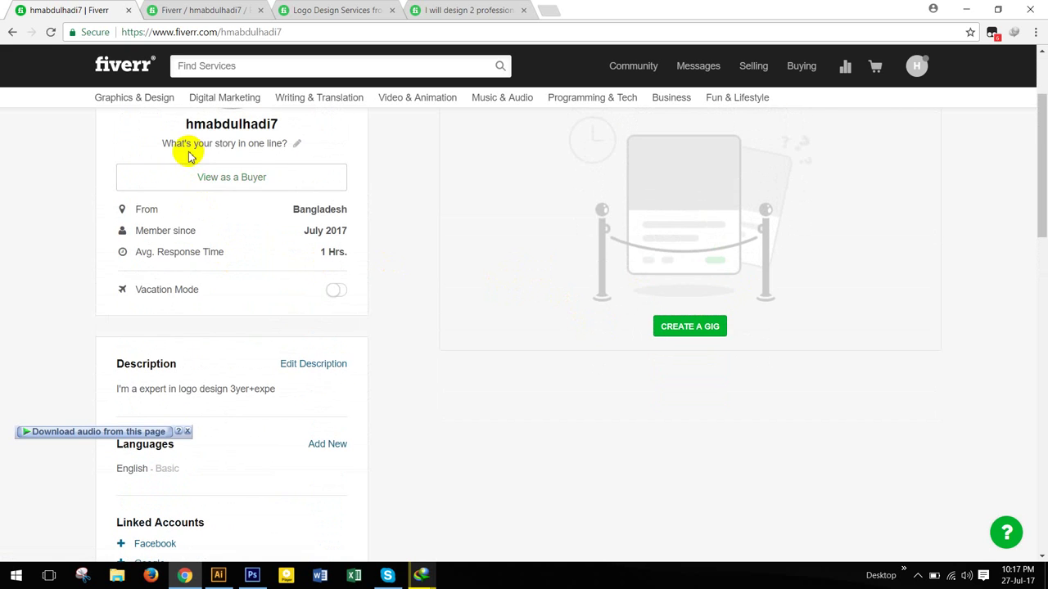
pyautogui.scroll(-1, 197, 374)
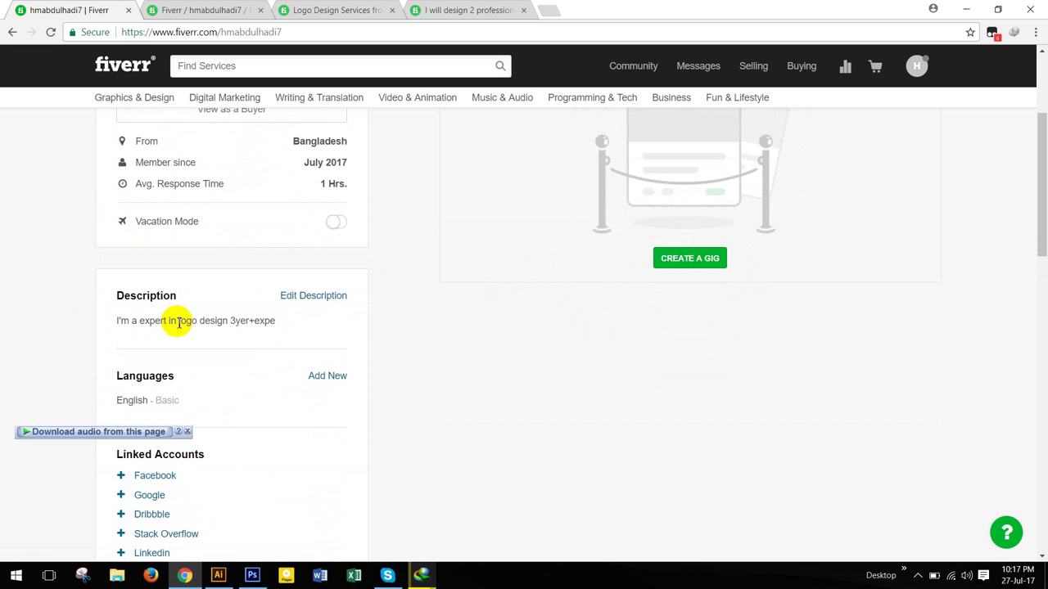
pyautogui.scroll(-2, 295, 319)
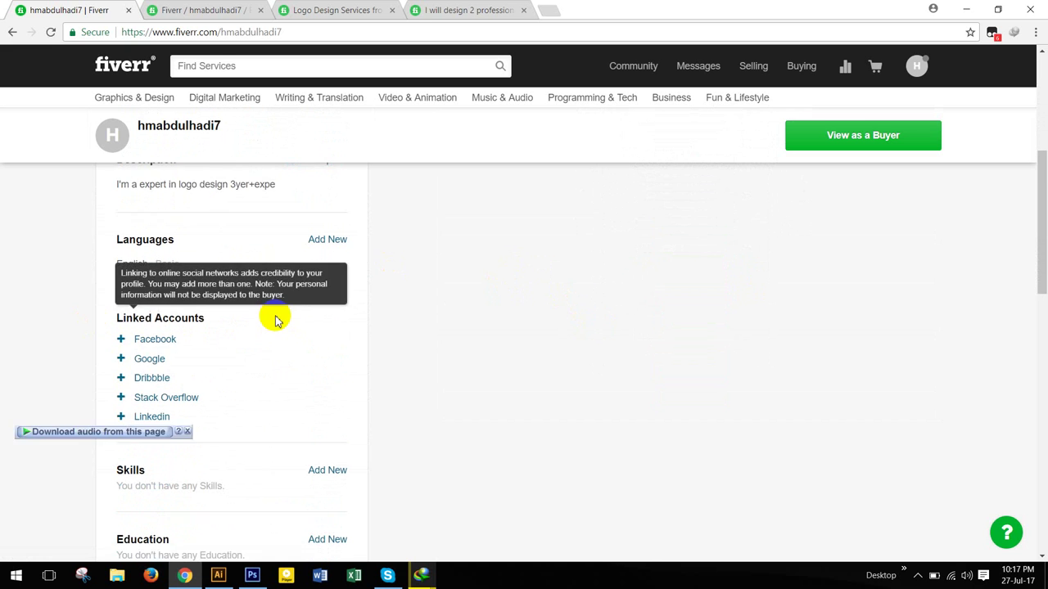
pyautogui.scroll(-1, 275, 321)
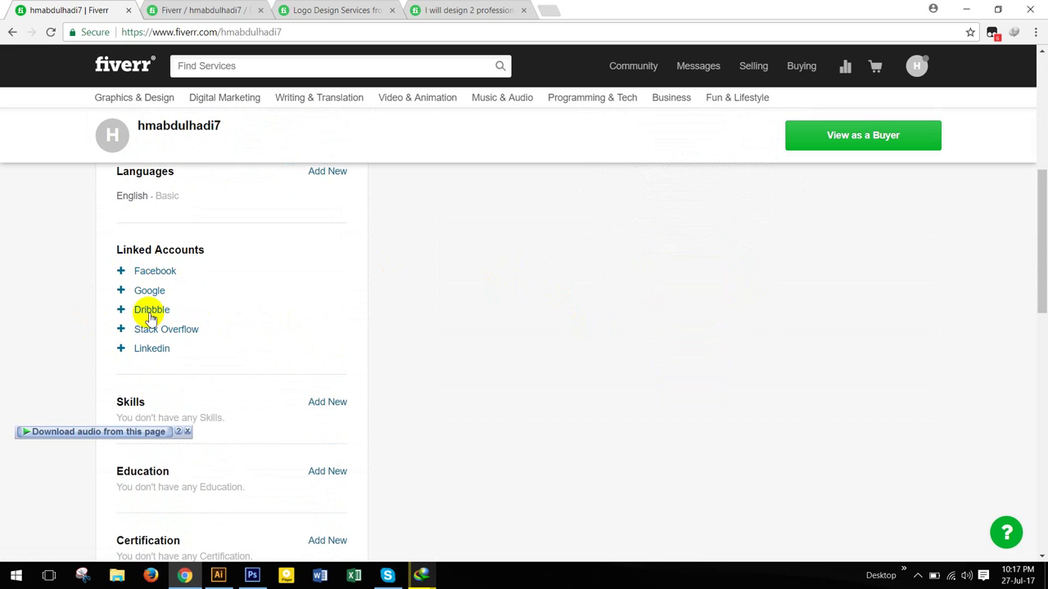
pyautogui.scroll(3, 272, 306)
pyautogui.scroll(3, 272, 306)
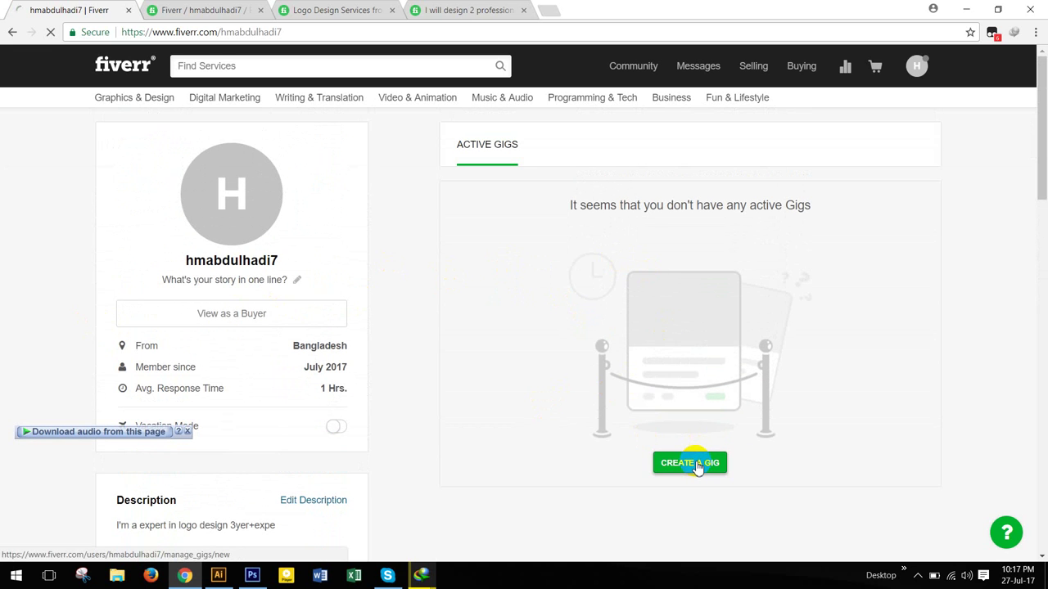
# Start creating a new gig from the profile's active gigs area, glancing at the Logo Design listings while the form loads
pyautogui.click(694, 463)
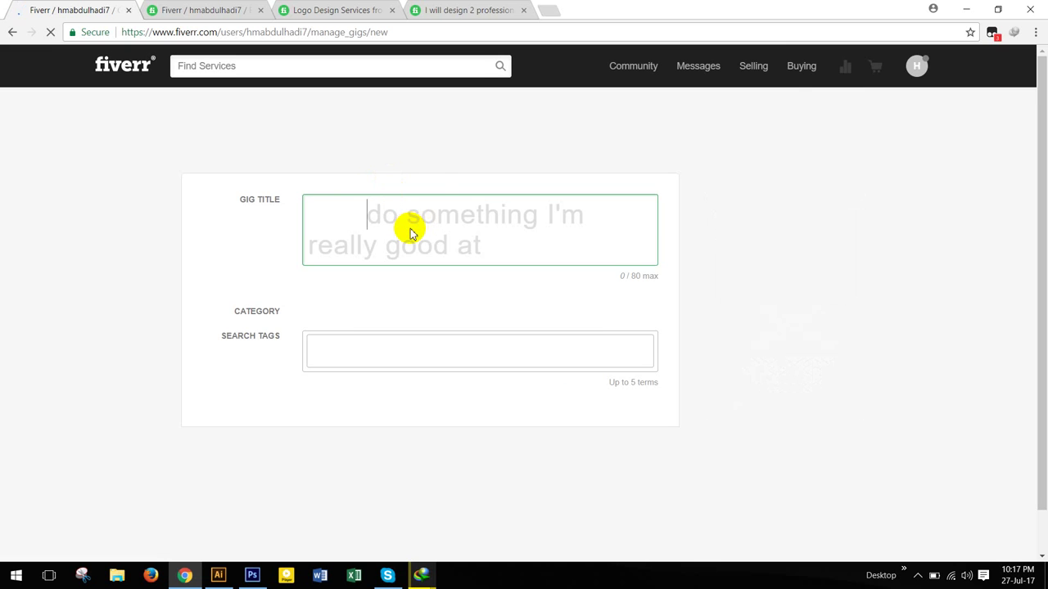
pyautogui.click(340, 8)
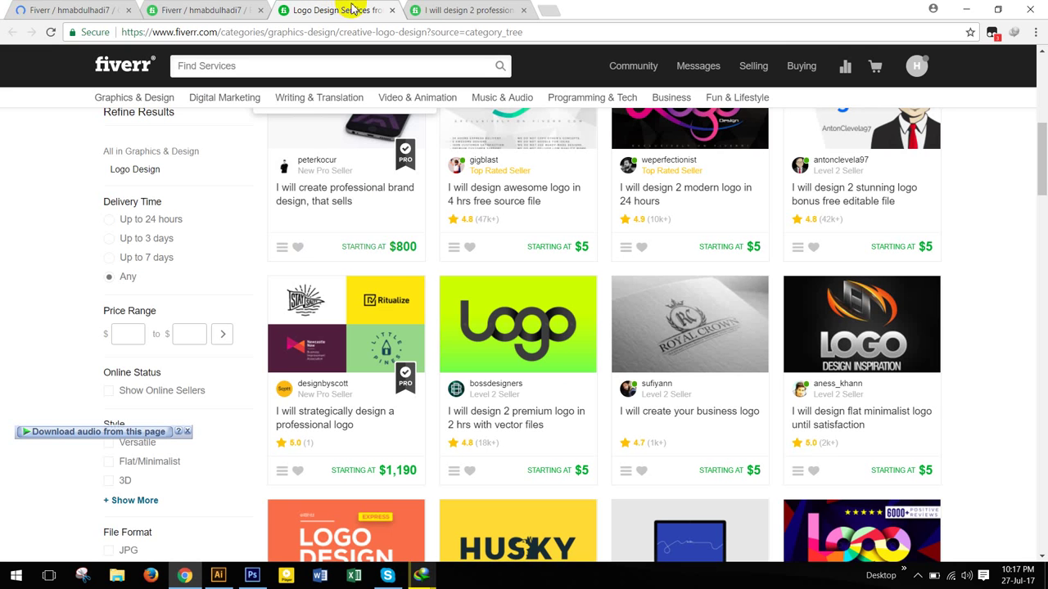
pyautogui.click(45, 9)
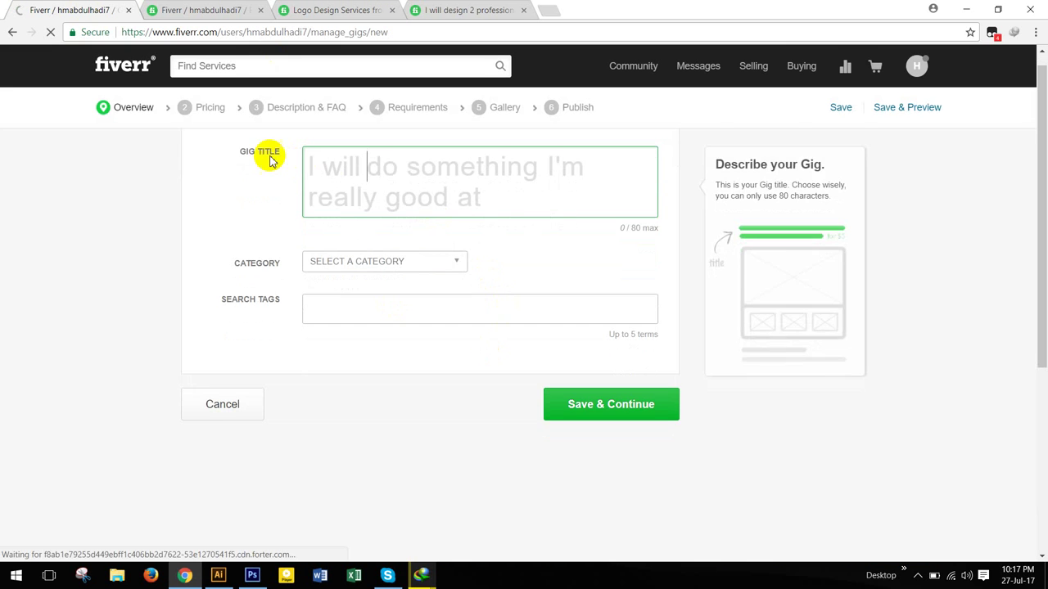
# Examine the gig title, category and search tags fields in the new gig's Overview form, along with their help tips
pyautogui.scroll(-1, 262, 205)
pyautogui.scroll(1, 262, 208)
pyautogui.moveTo(240, 167); pyautogui.dragTo(271, 168)
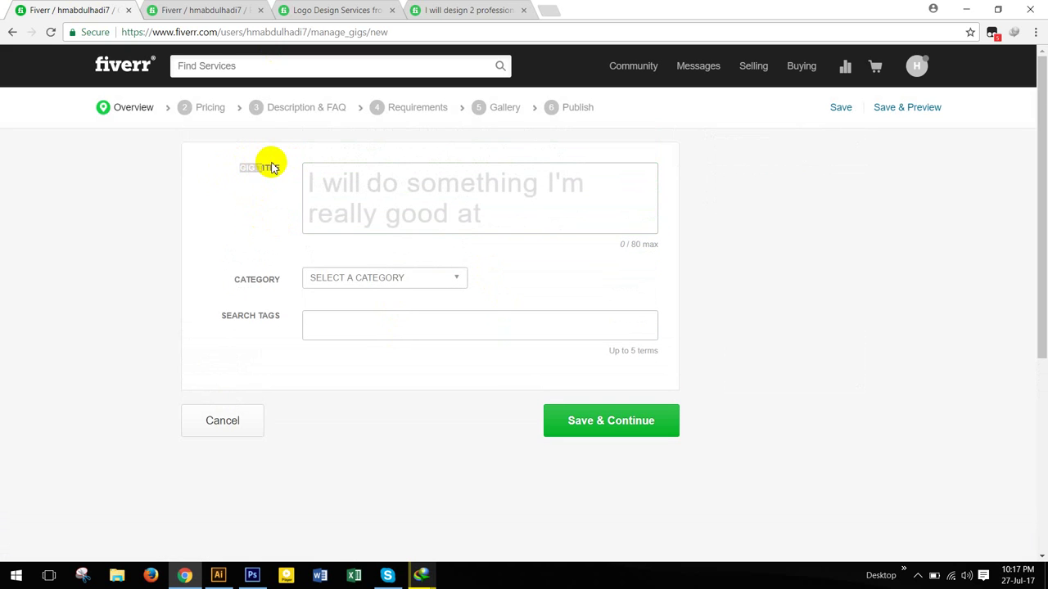
pyautogui.moveTo(178, 276)
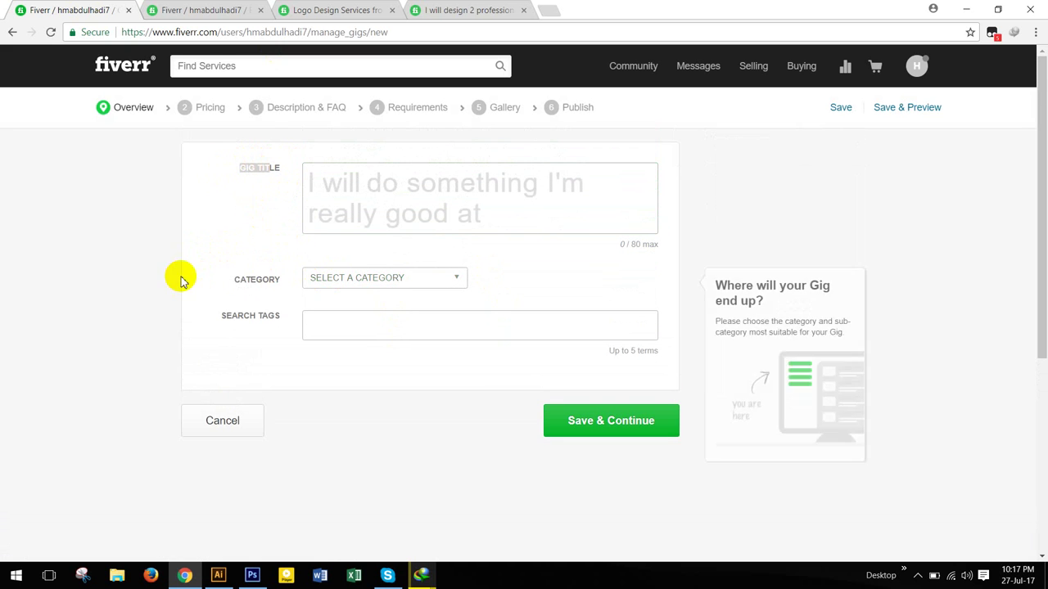
pyautogui.moveTo(265, 280); pyautogui.dragTo(205, 283)
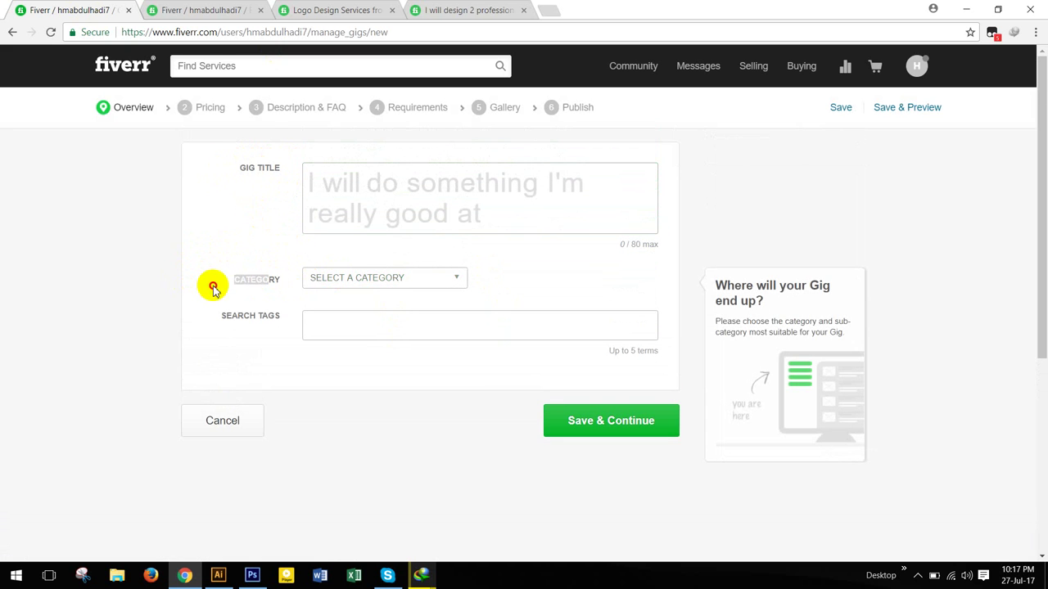
pyautogui.moveTo(207, 320)
pyautogui.moveTo(208, 320); pyautogui.dragTo(279, 365)
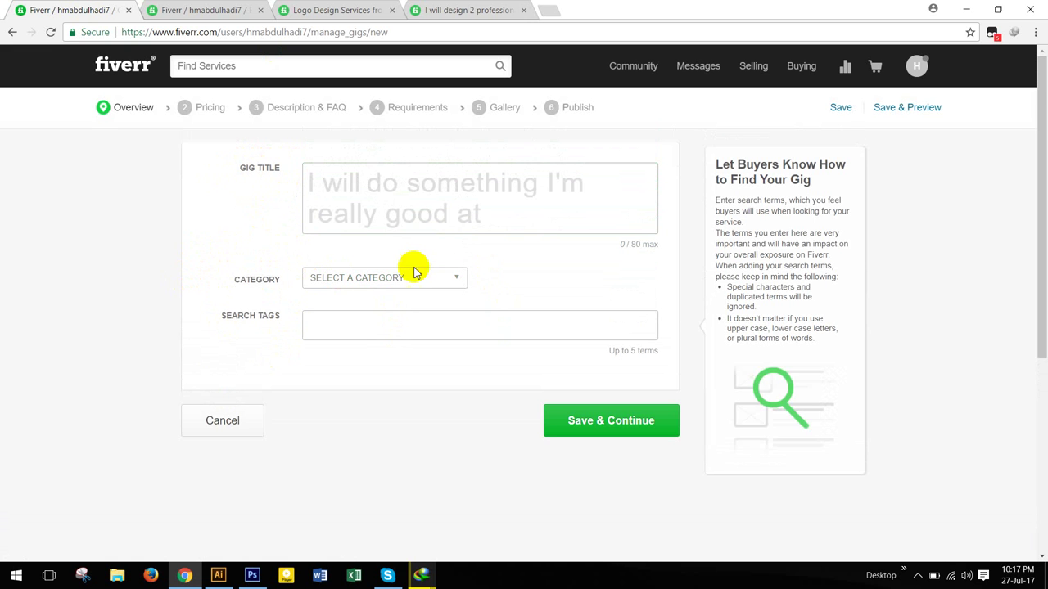
pyautogui.click(505, 208)
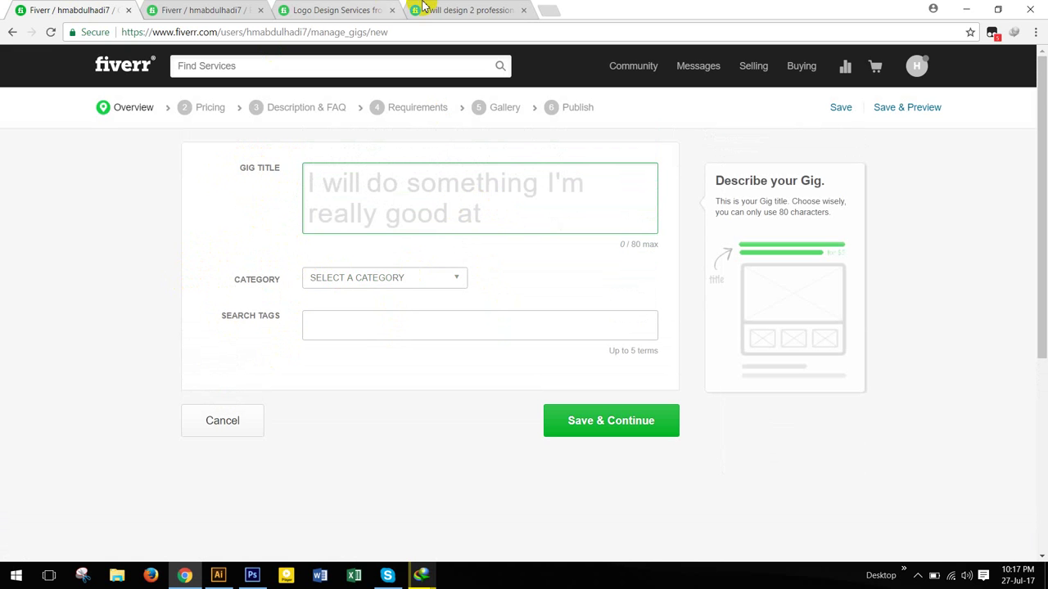
# Review the already open example logo design gig, checking its packages and seller details
pyautogui.click(446, 6)
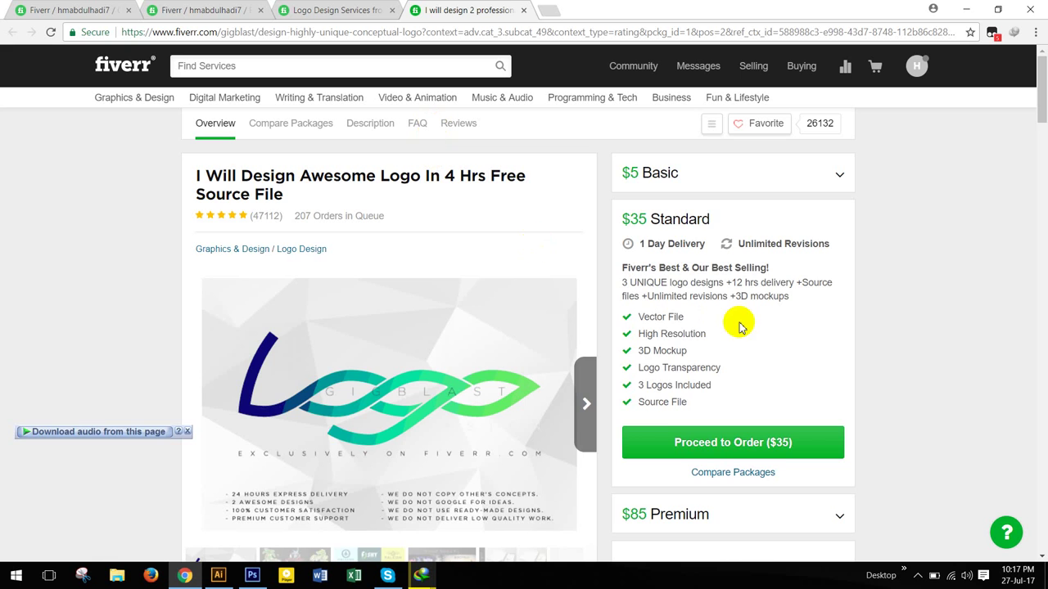
pyautogui.scroll(-3, 737, 323)
pyautogui.scroll(-3, 740, 328)
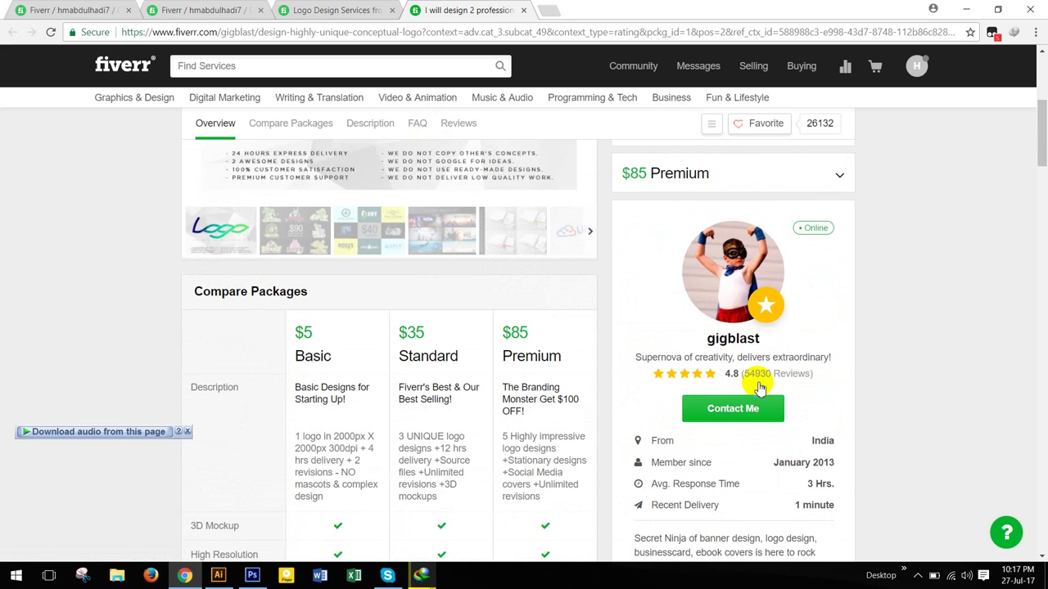
# Return to the Logo Design listings and filter them to the New Seller level
pyautogui.click(360, 8)
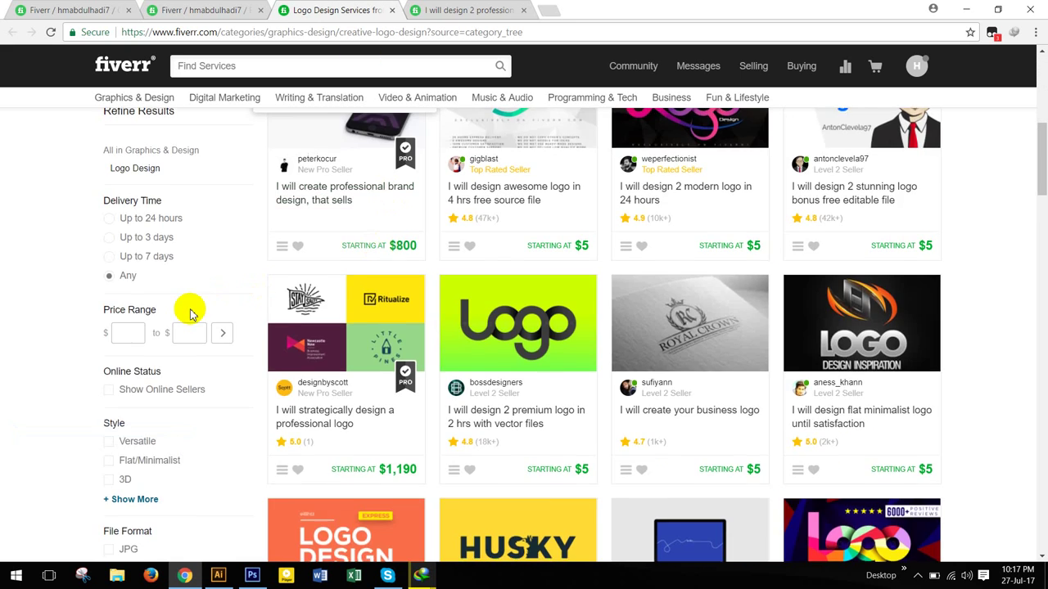
pyautogui.scroll(-3, 113, 442)
pyautogui.scroll(-3, 268, 316)
pyautogui.click(113, 357)
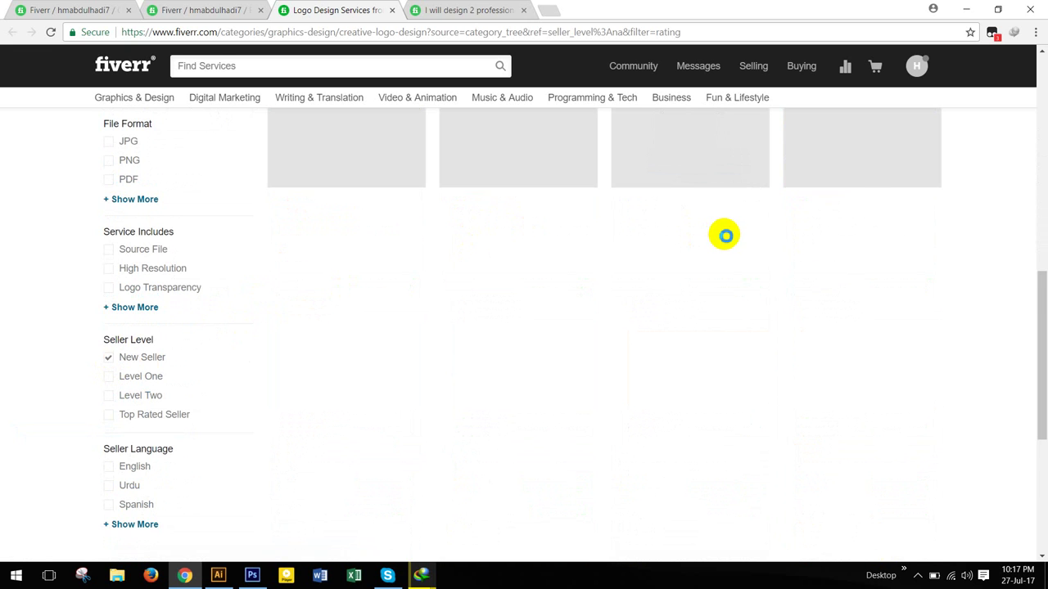
# Browse the new sellers' logo design gigs, comparing their titles, ratings and starting prices
pyautogui.scroll(4, 662, 261)
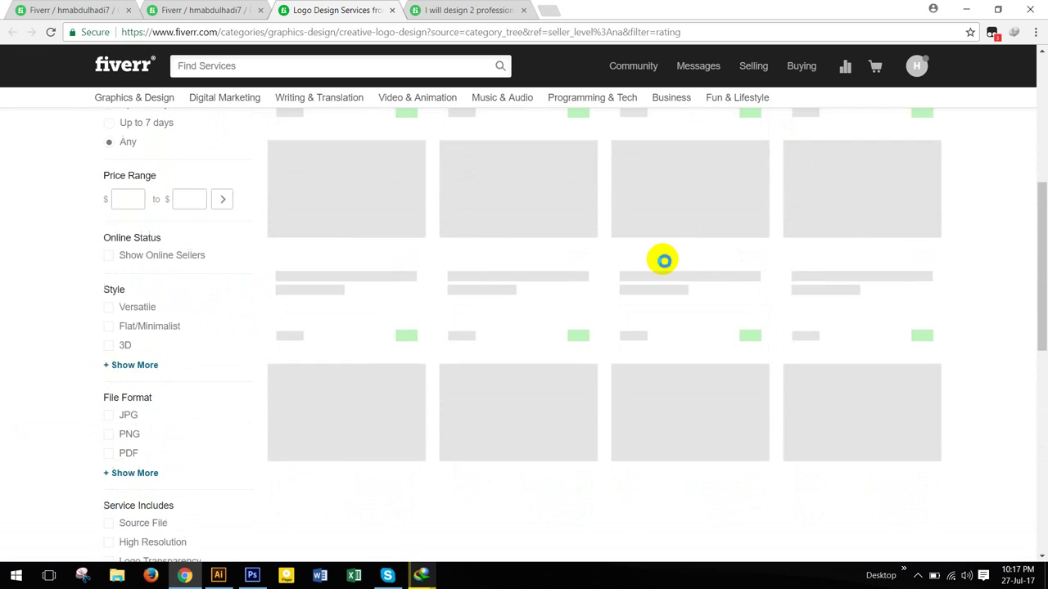
pyautogui.scroll(2, 662, 260)
pyautogui.scroll(-2, 662, 261)
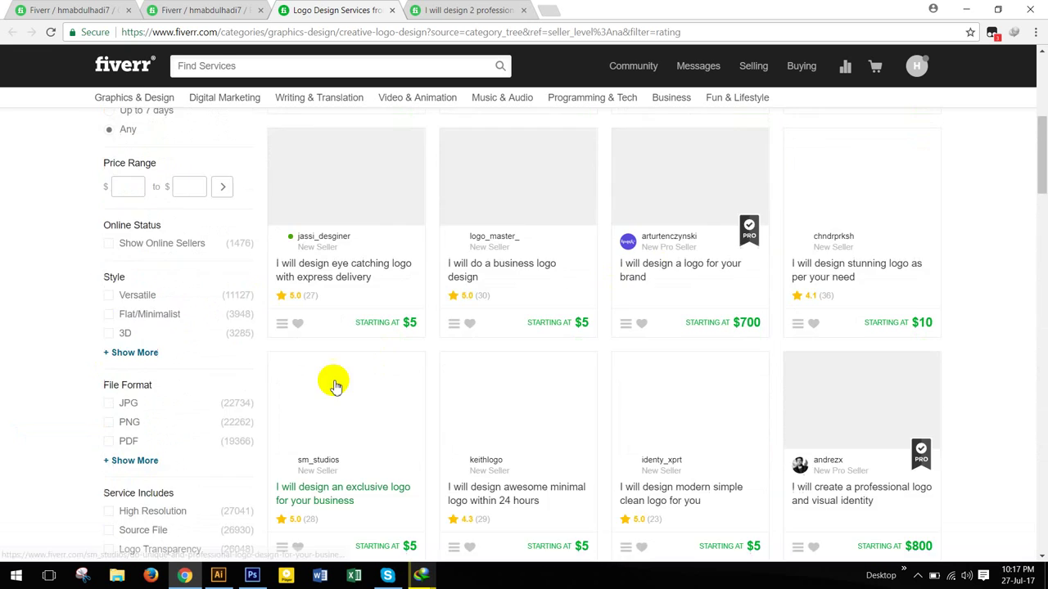
pyautogui.scroll(-1, 334, 386)
pyautogui.scroll(1, 696, 303)
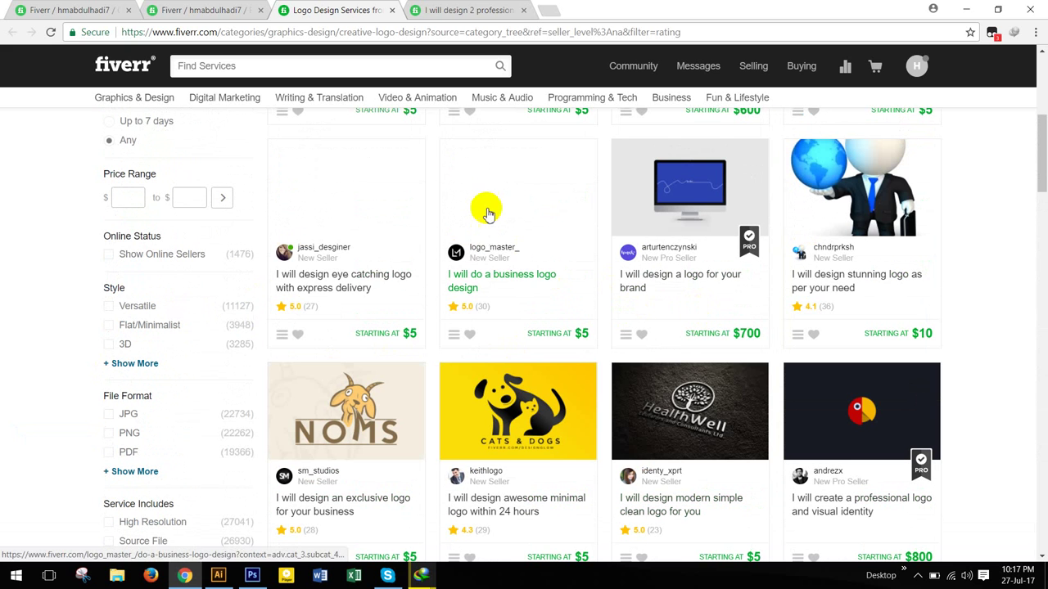
# Open the new seller's "I will design eye catching logo with express delivery" gig in a separate tab and view its page
pyautogui.rightClick(370, 161)
pyautogui.click(451, 172)
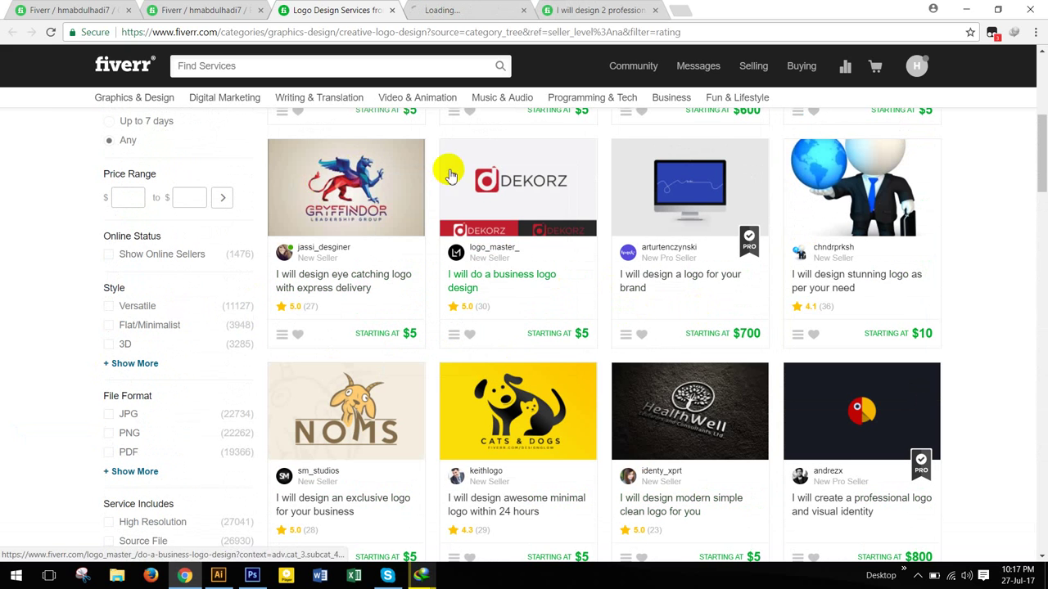
pyautogui.click(462, 8)
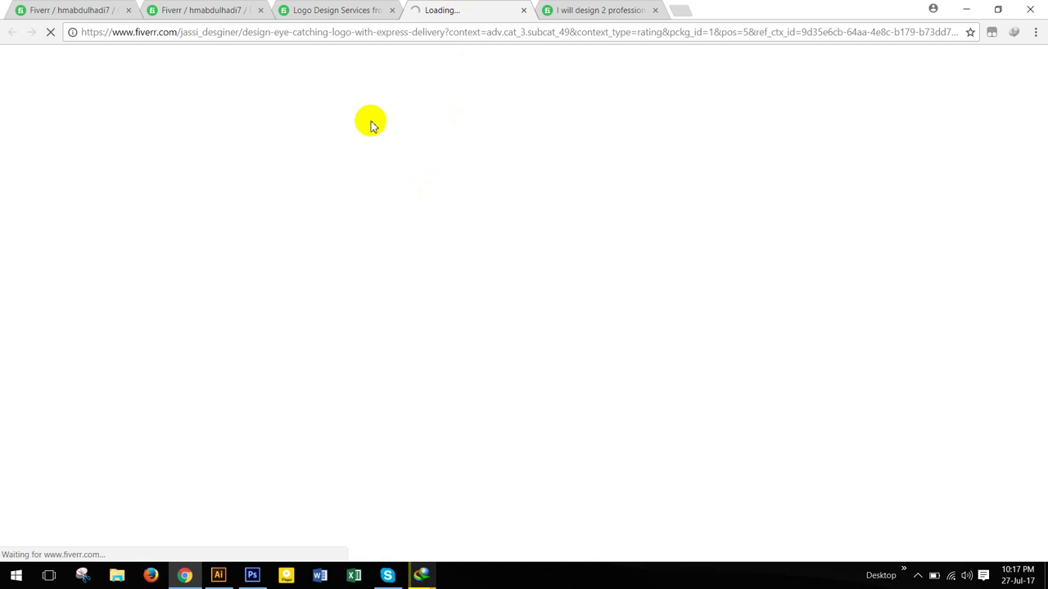
pyautogui.click(327, 10)
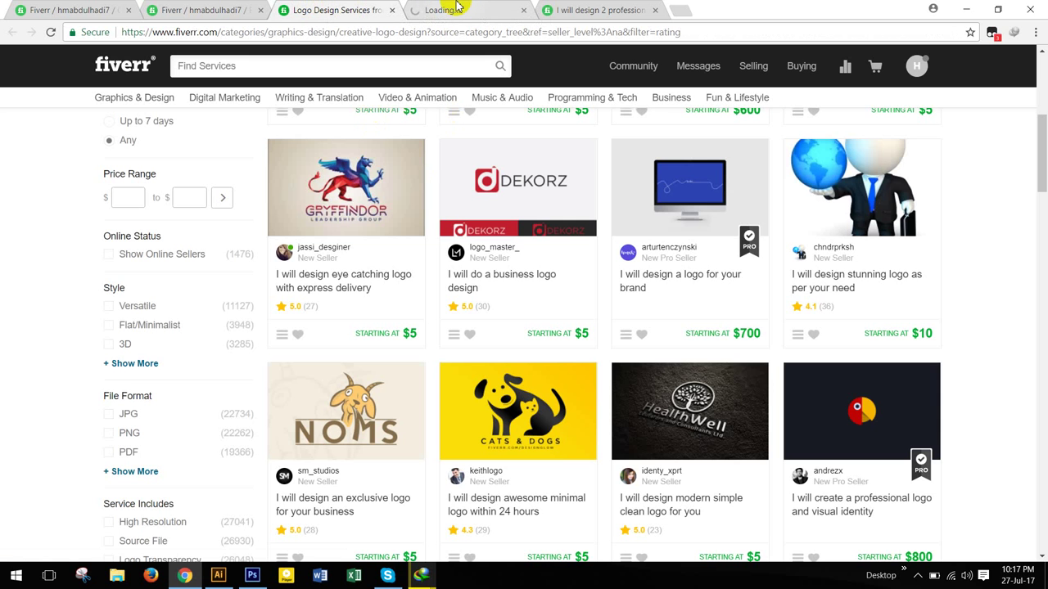
pyautogui.click(456, 8)
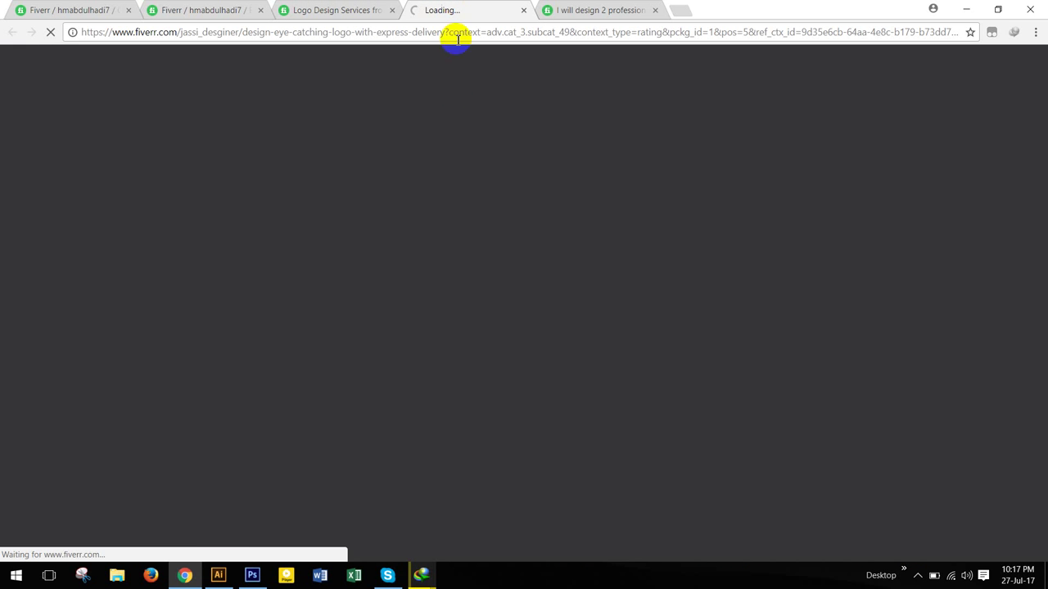
pyautogui.click(351, 8)
pyautogui.click(457, 10)
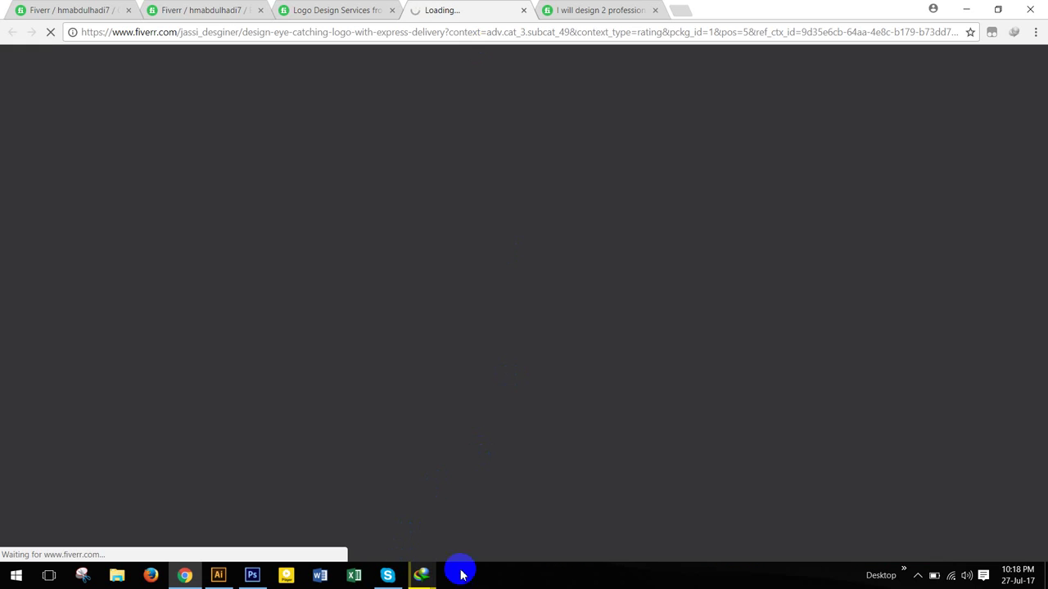
pyautogui.click(917, 576)
pyautogui.click(961, 523)
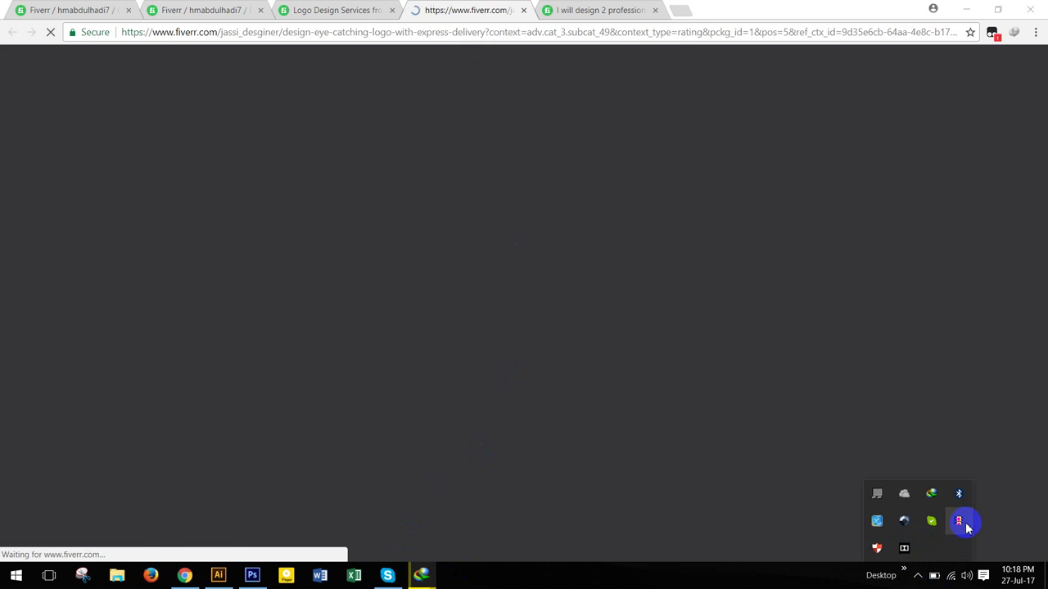
pyautogui.scroll(1, 466, 201)
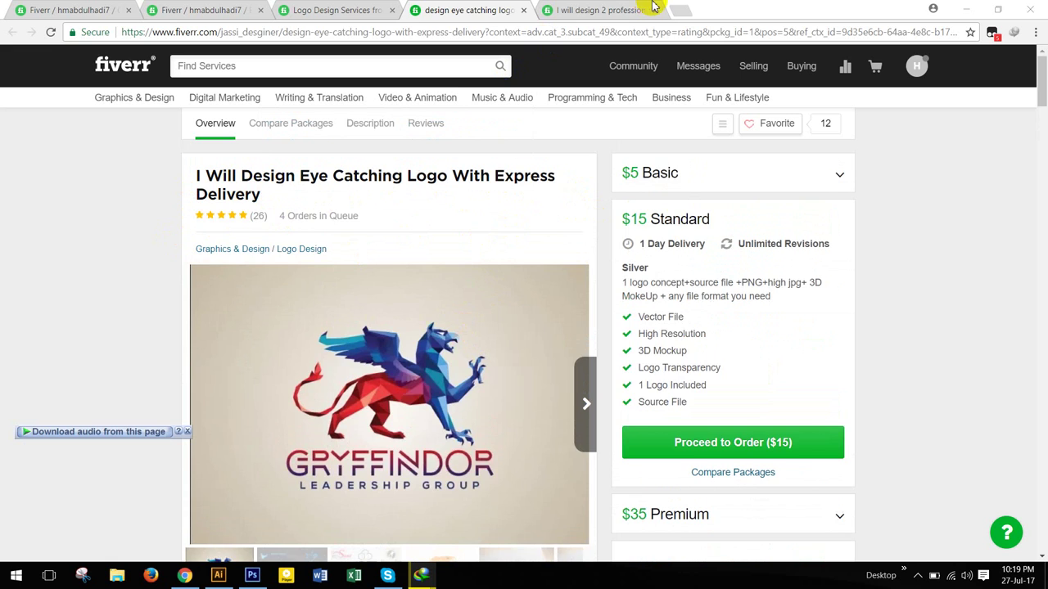
# Compare the titles of the two opened example gigs with those in the Logo Design listings
pyautogui.click(603, 10)
pyautogui.scroll(4, 550, 303)
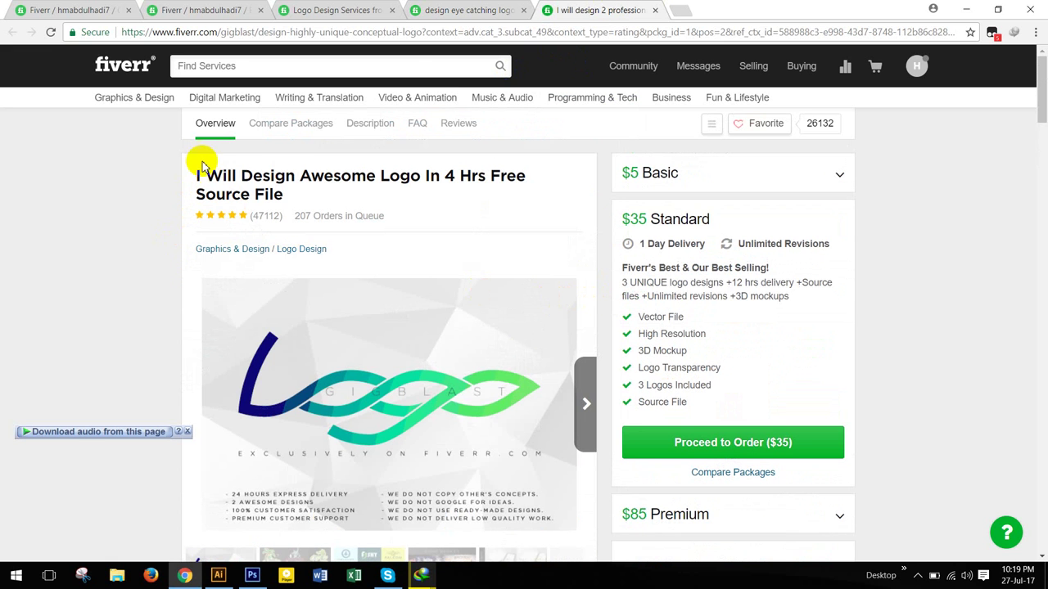
pyautogui.moveTo(201, 164); pyautogui.dragTo(458, 144)
pyautogui.click(495, 11)
pyautogui.moveTo(224, 183); pyautogui.dragTo(199, 7)
pyautogui.click(199, 9)
pyautogui.click(338, 10)
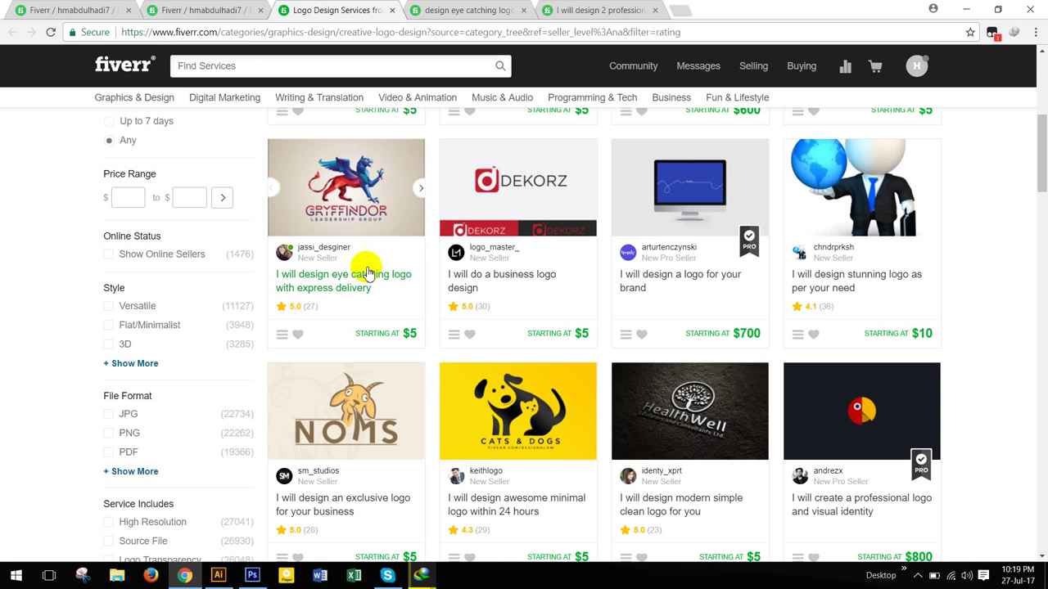
# Copy the title "do a best business logo design" from the existing gig's edit form into the new gig's title
pyautogui.click(199, 10)
pyautogui.click(464, 278)
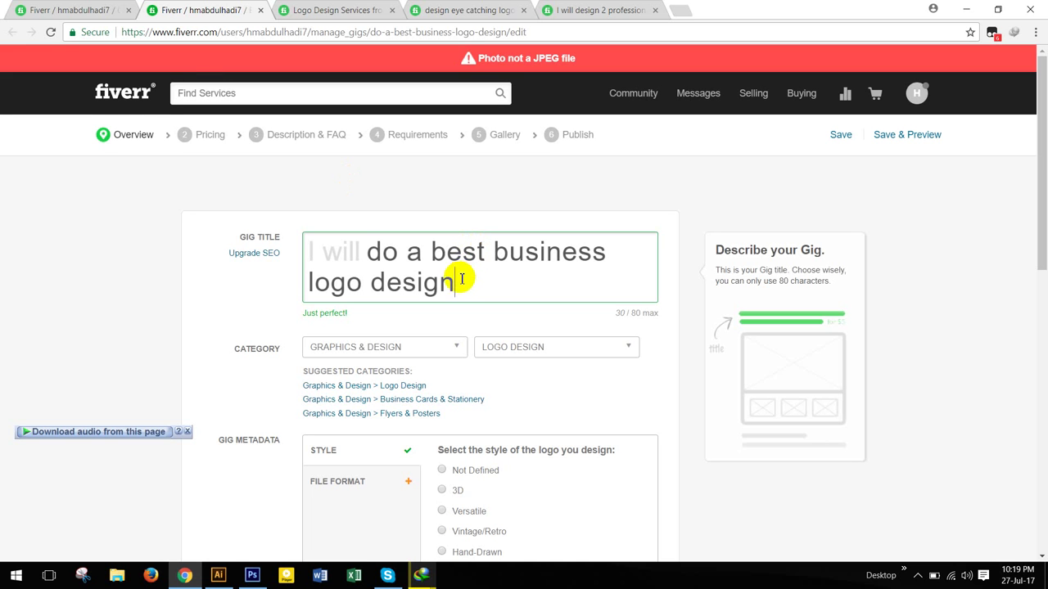
pyautogui.click(97, 8)
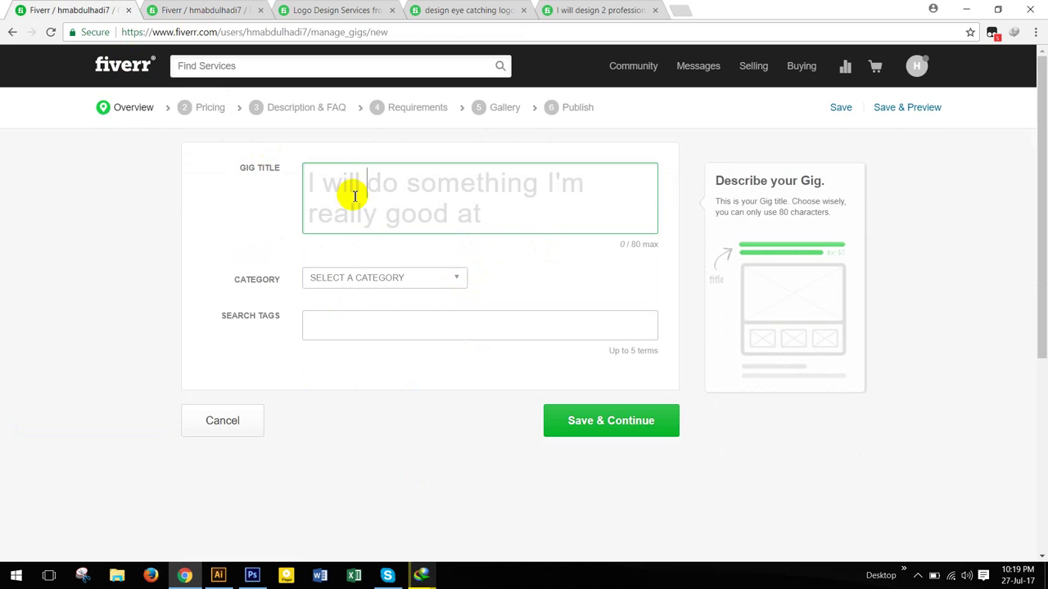
pyautogui.click(205, 10)
pyautogui.moveTo(510, 293); pyautogui.dragTo(358, 243)
pyautogui.hotkey('ctrl', 'c')
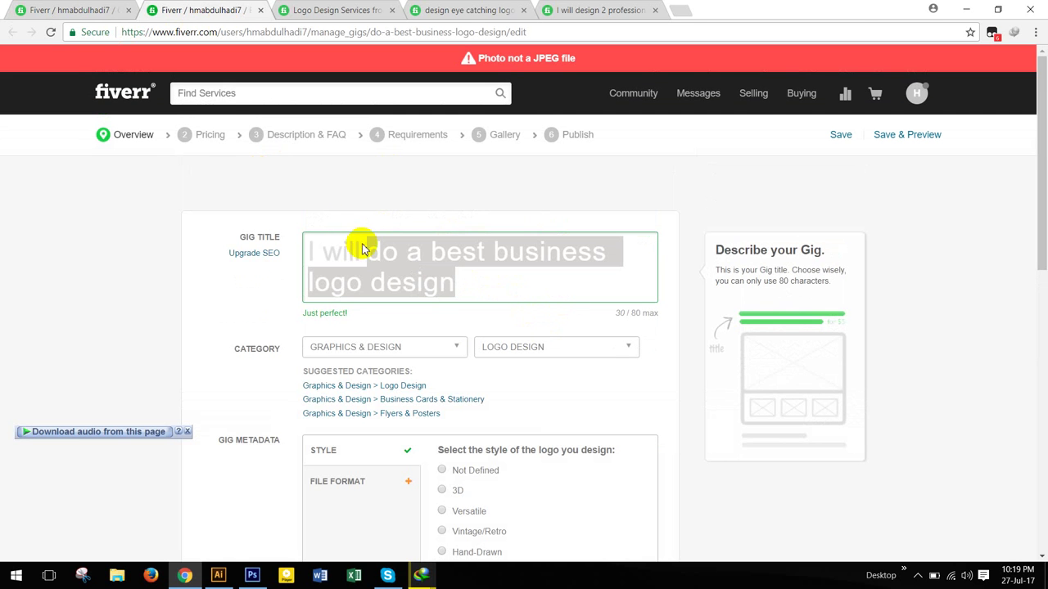
pyautogui.click(102, 8)
pyautogui.hotkey('ctrl', 'v')
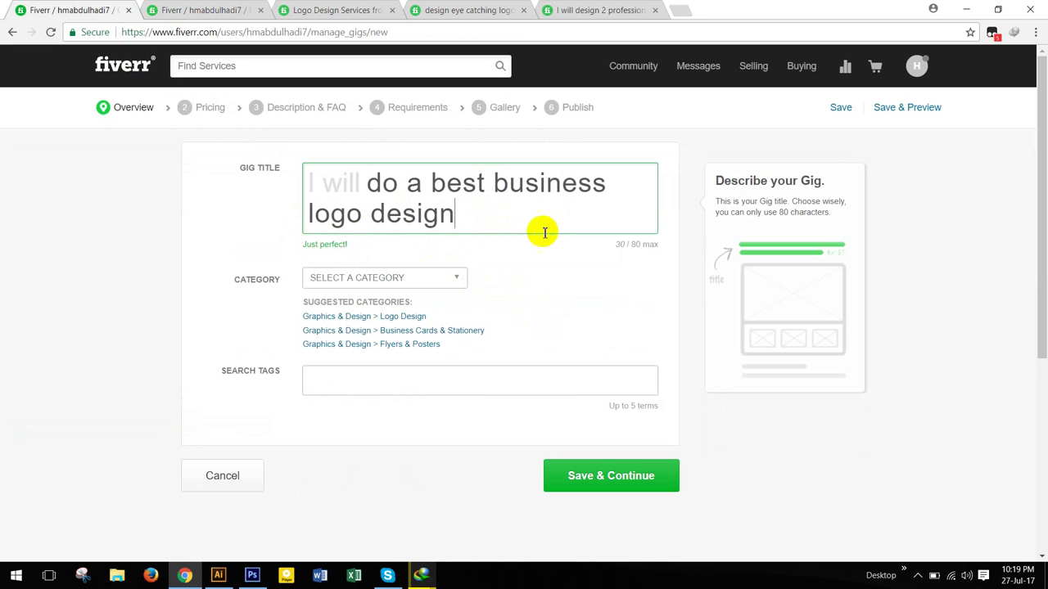
pyautogui.moveTo(619, 186); pyautogui.dragTo(533, 185)
pyautogui.click(624, 187)
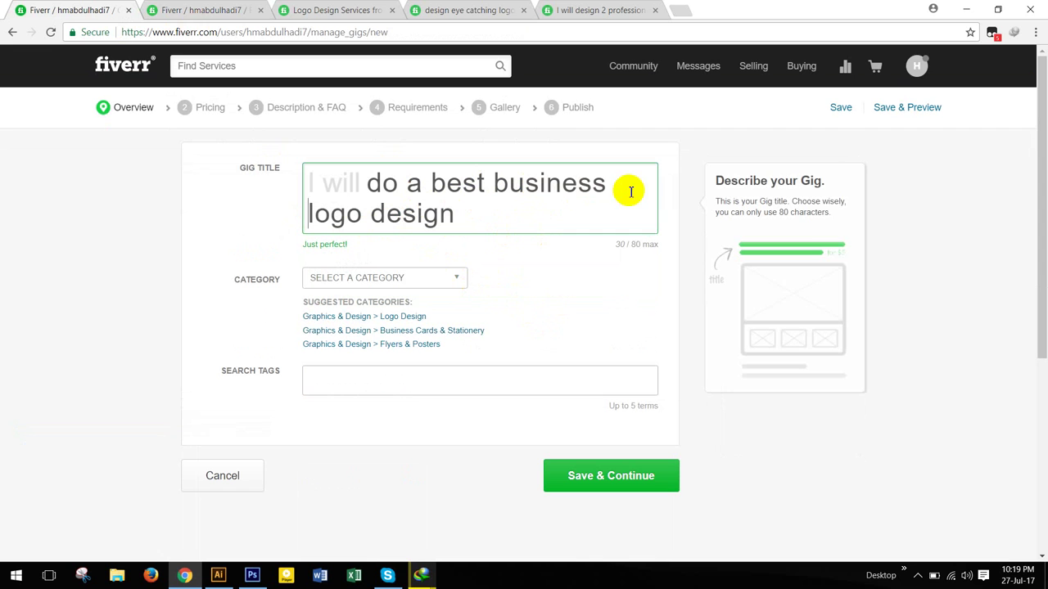
pyautogui.click(458, 204)
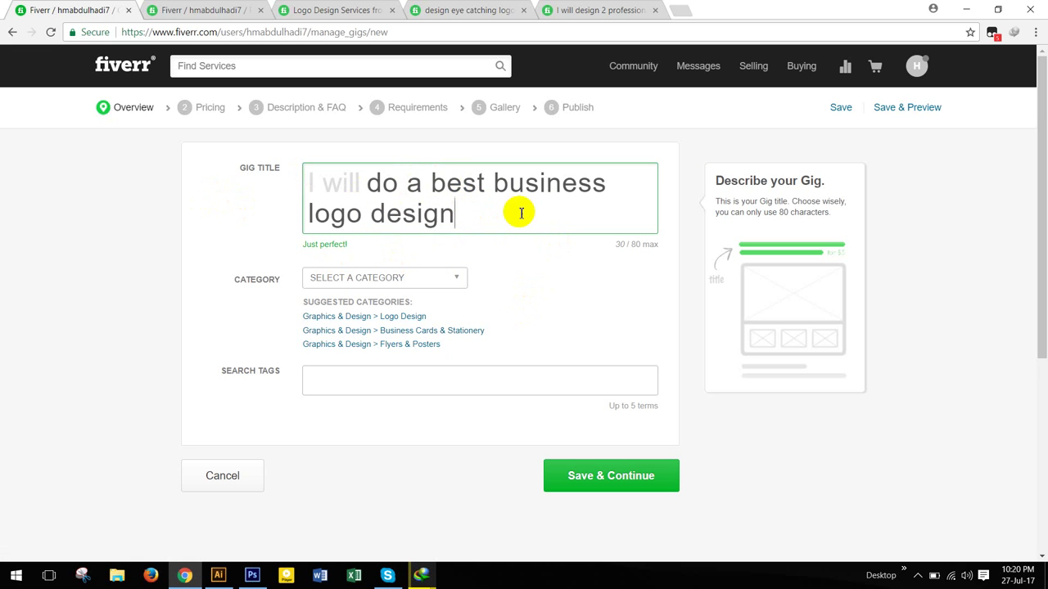
# Set the new gig's category to Graphics & Design with the Logo Design subcategory
pyautogui.click(397, 280)
pyautogui.click(357, 283)
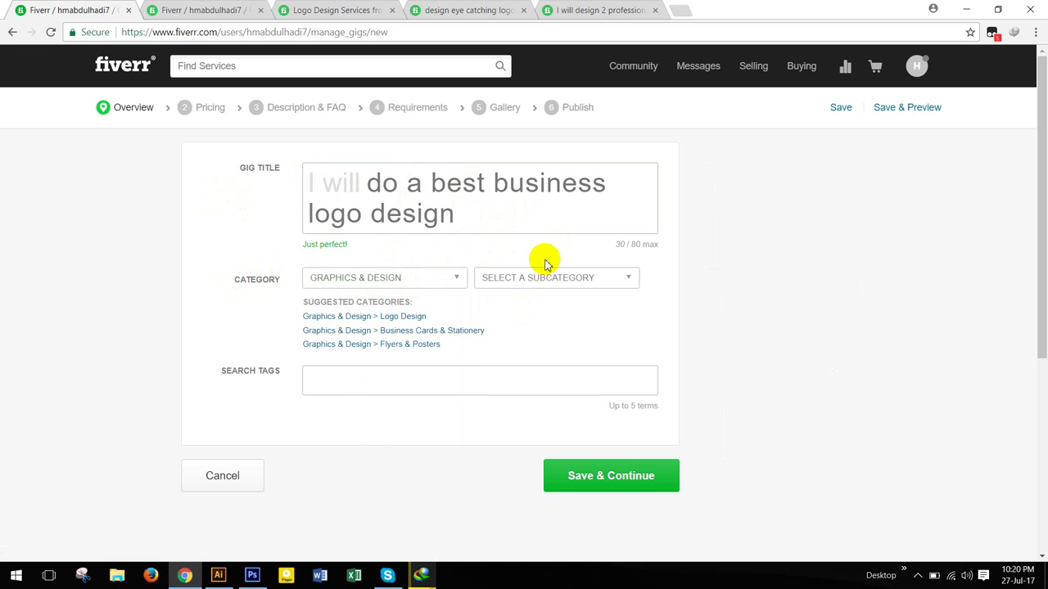
pyautogui.click(554, 278)
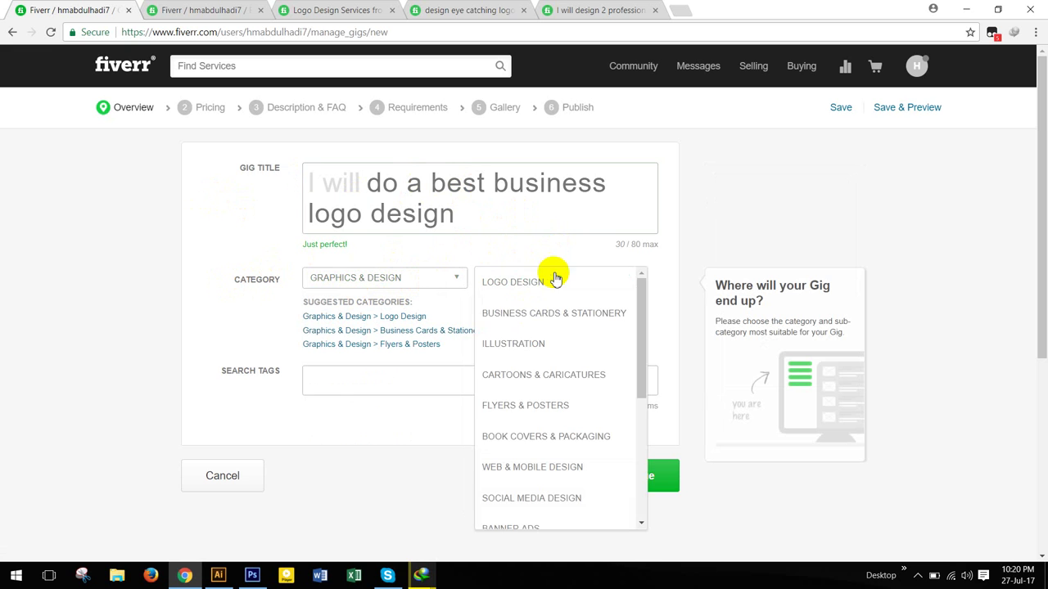
pyautogui.click(519, 288)
# Select Flat/Minimalist as the logo style in the gig metadata
pyautogui.scroll(-3, 571, 281)
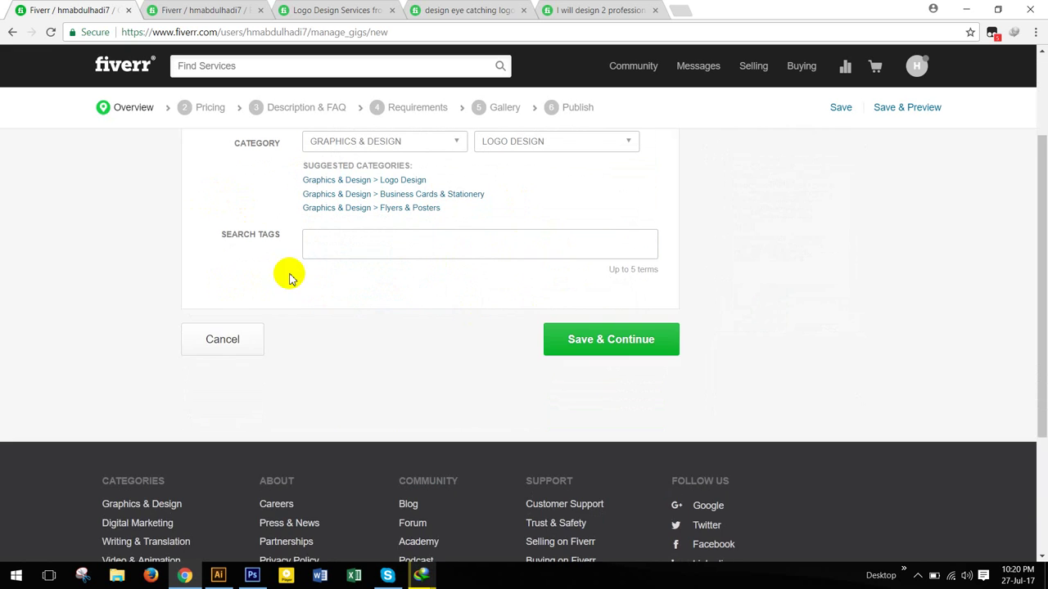
pyautogui.scroll(-1, 554, 279)
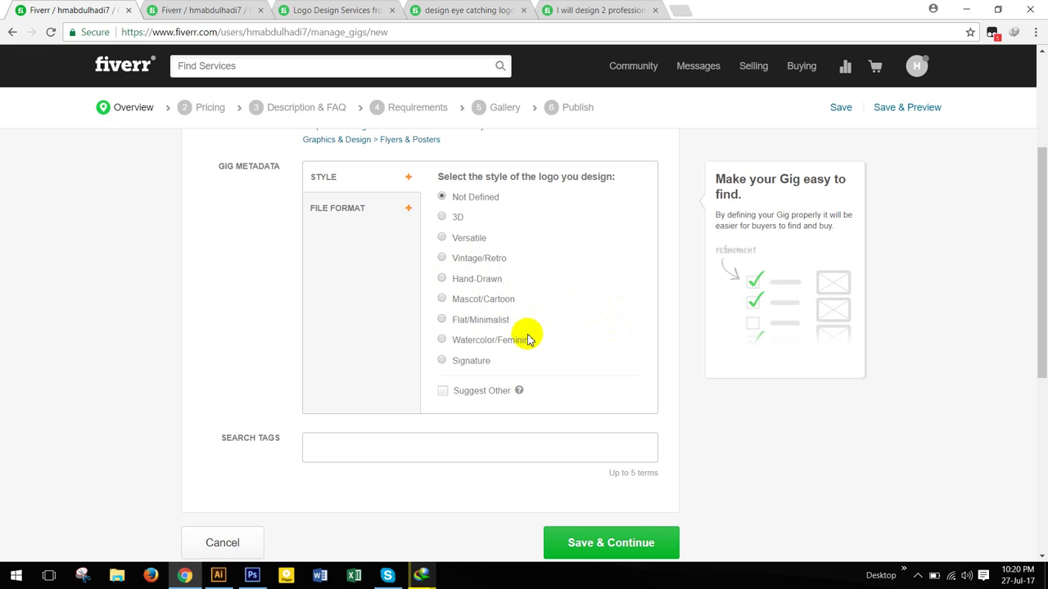
pyautogui.click(442, 320)
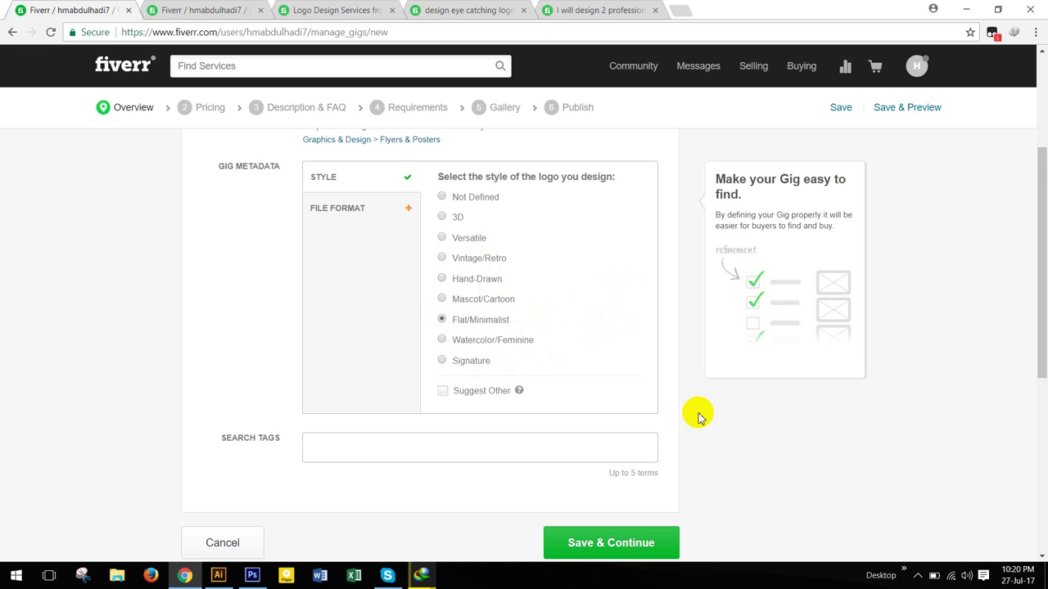
# Try to save the gig's Overview and continue with the search tags left empty
pyautogui.scroll(-1, 696, 413)
pyautogui.click(598, 479)
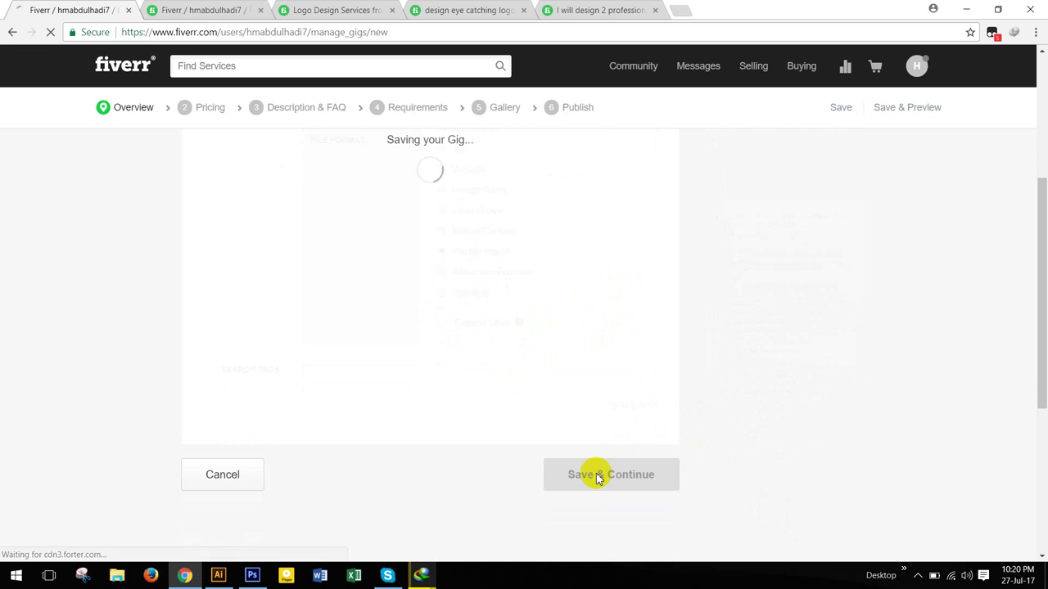
pyautogui.scroll(1, 592, 368)
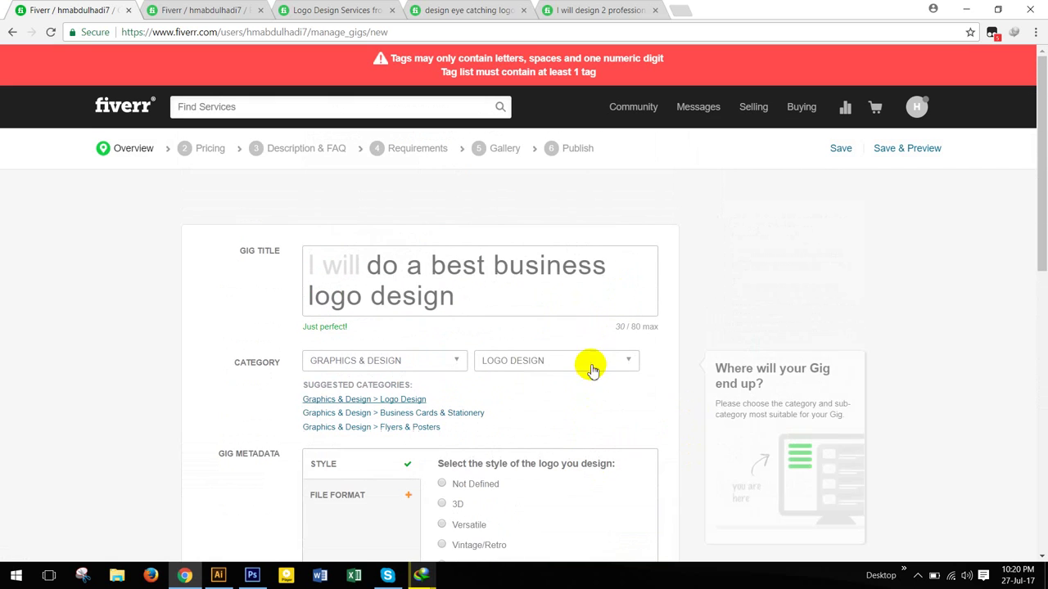
# Add CREATIVE and BEST as the gig's first two search tags
pyautogui.scroll(-3, 573, 295)
pyautogui.scroll(-1, 560, 310)
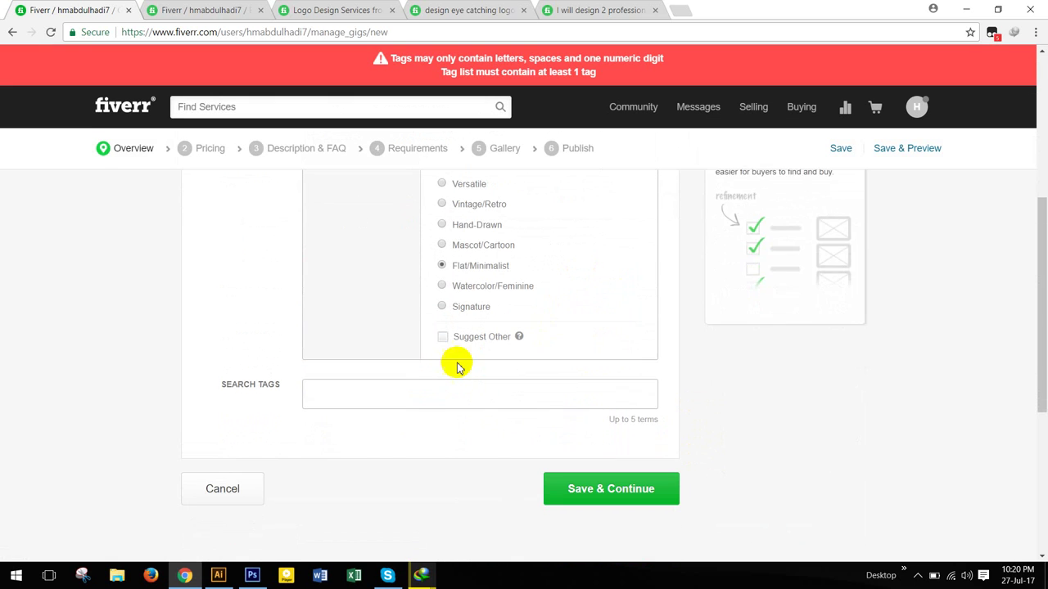
pyautogui.click(442, 386)
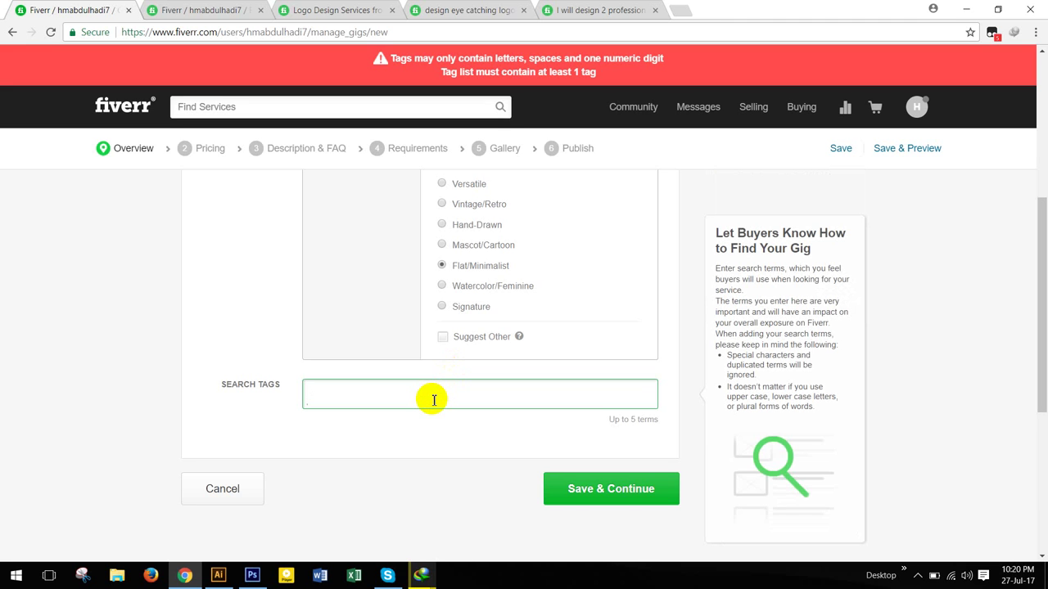
pyautogui.write('CREATI')
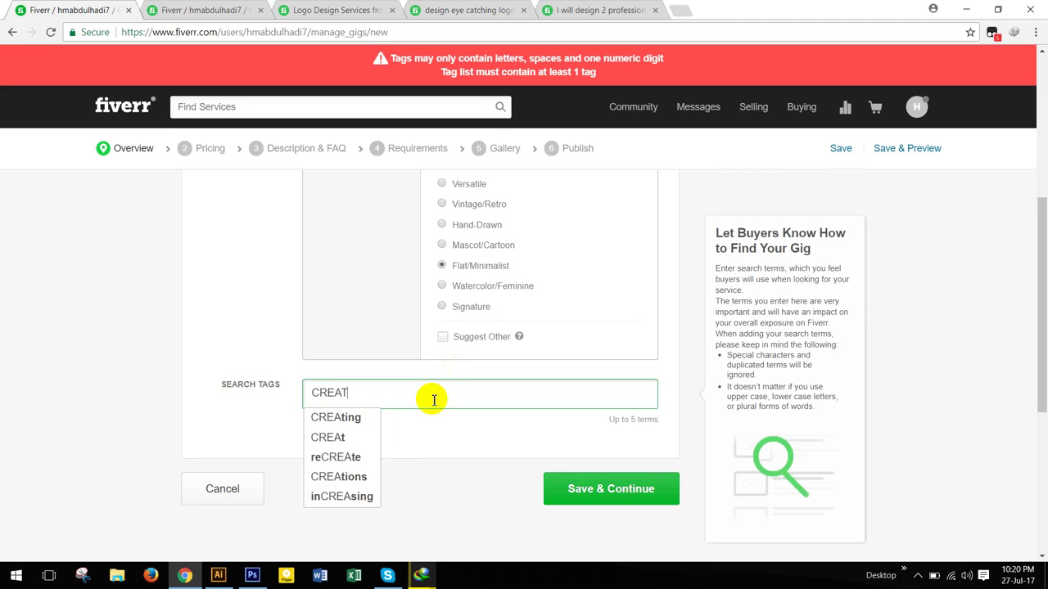
pyautogui.write('VE')
pyautogui.press('Return')
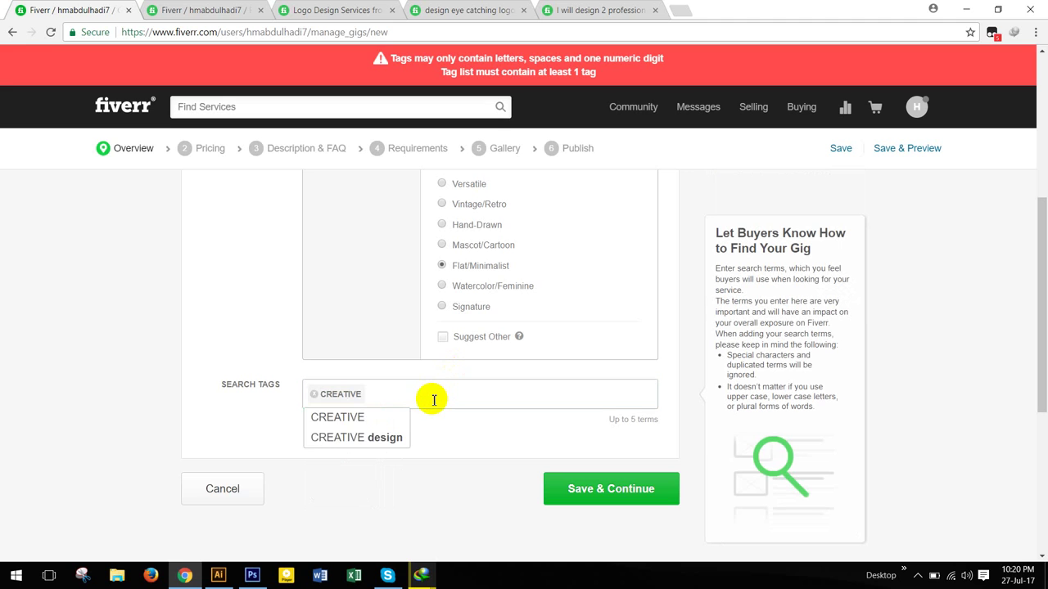
pyautogui.click(434, 399)
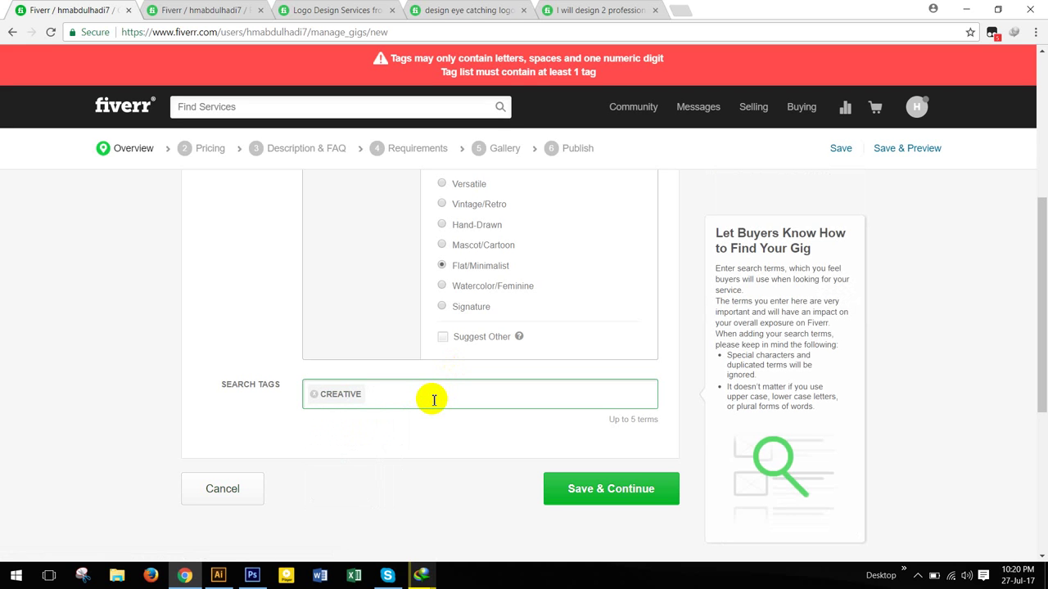
pyautogui.write('IN')
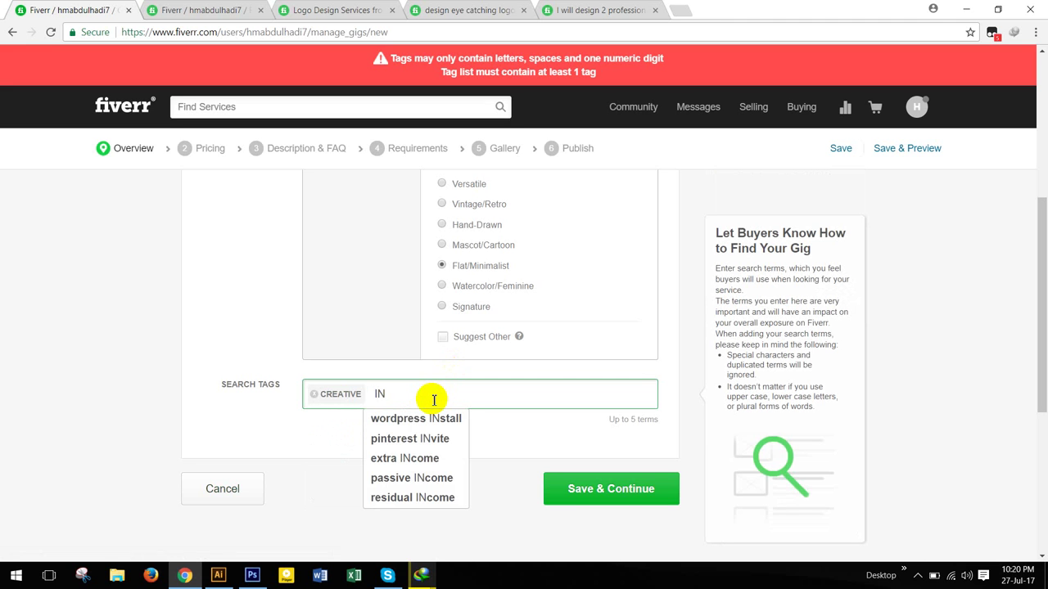
pyautogui.press('BackSpace')
pyautogui.press('BackSpace')
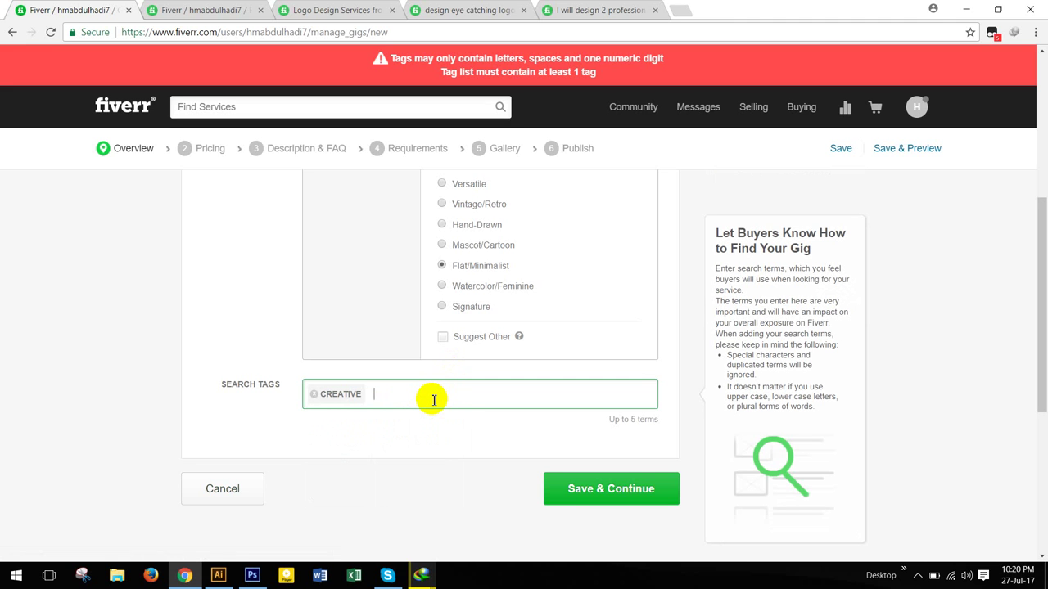
pyautogui.write('BEST')
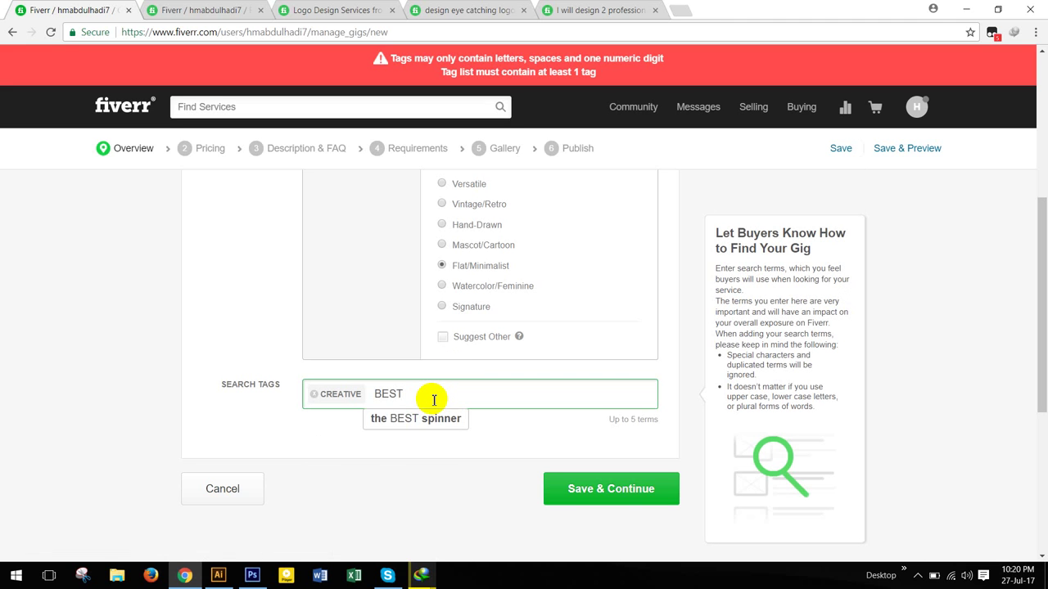
pyautogui.press('Return')
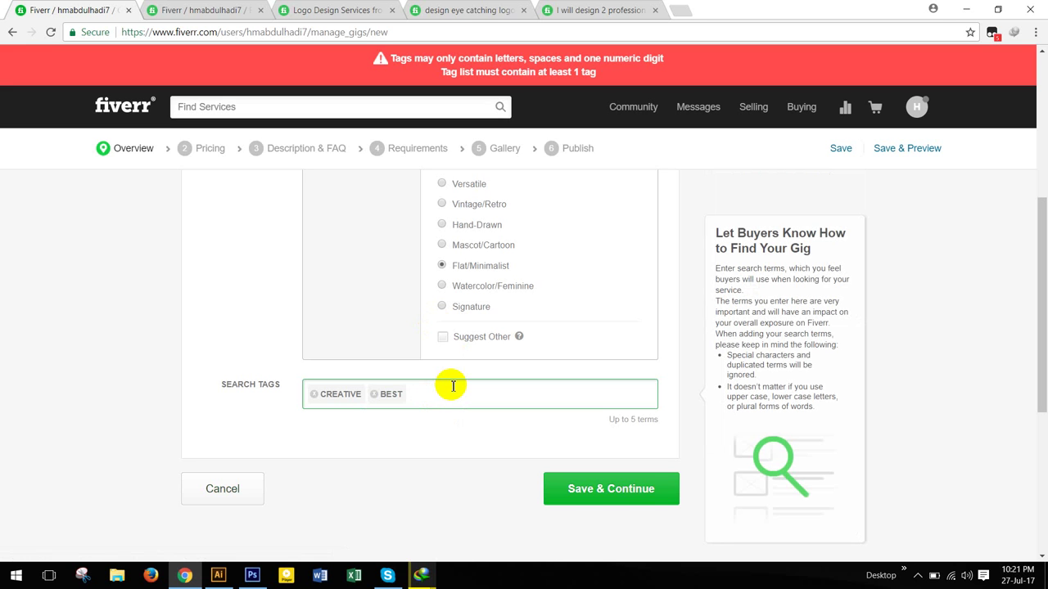
# Add UNIQUE as a third search tag, correcting its spelling, and remove that tag again
pyautogui.write('UNIQ')
pyautogui.write('UNICQ')
pyautogui.write('UE')
pyautogui.moveTo(481, 400); pyautogui.dragTo(421, 394)
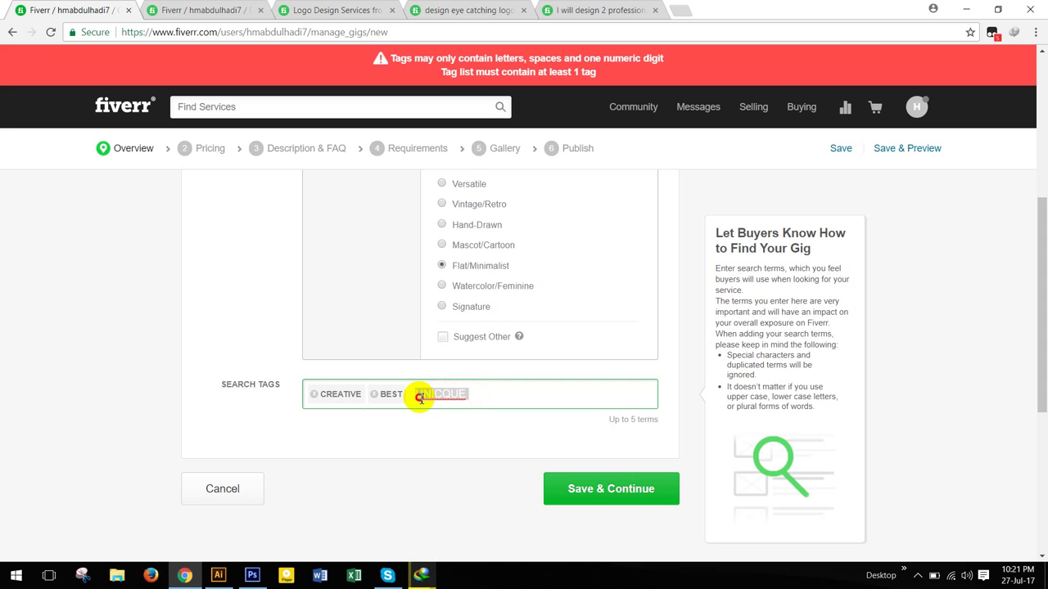
pyautogui.rightClick(418, 395)
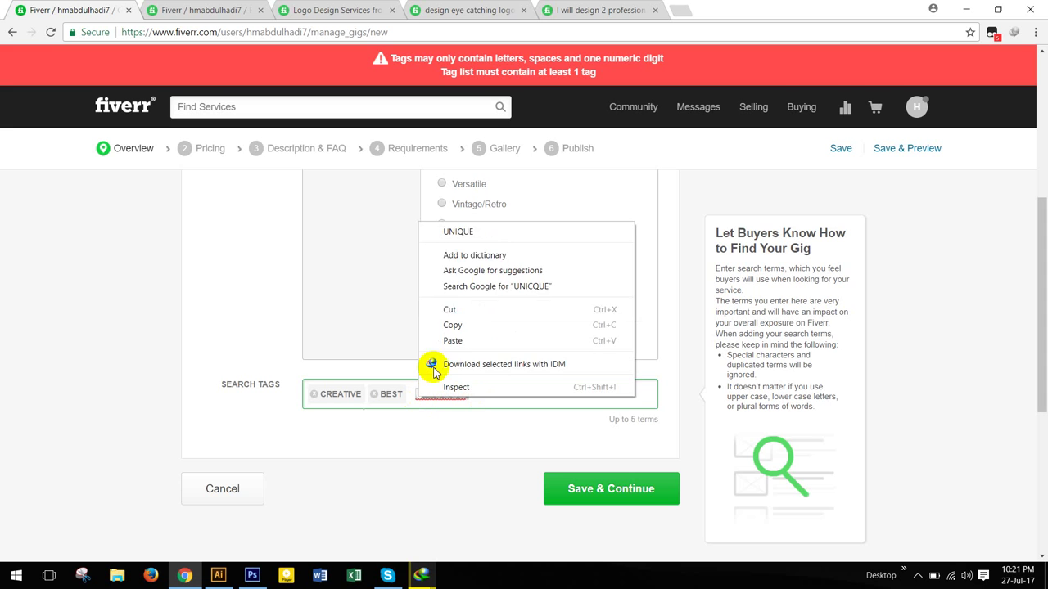
pyautogui.click(456, 233)
pyautogui.moveTo(468, 397); pyautogui.dragTo(422, 397)
pyautogui.click(486, 401)
pyautogui.press('Return')
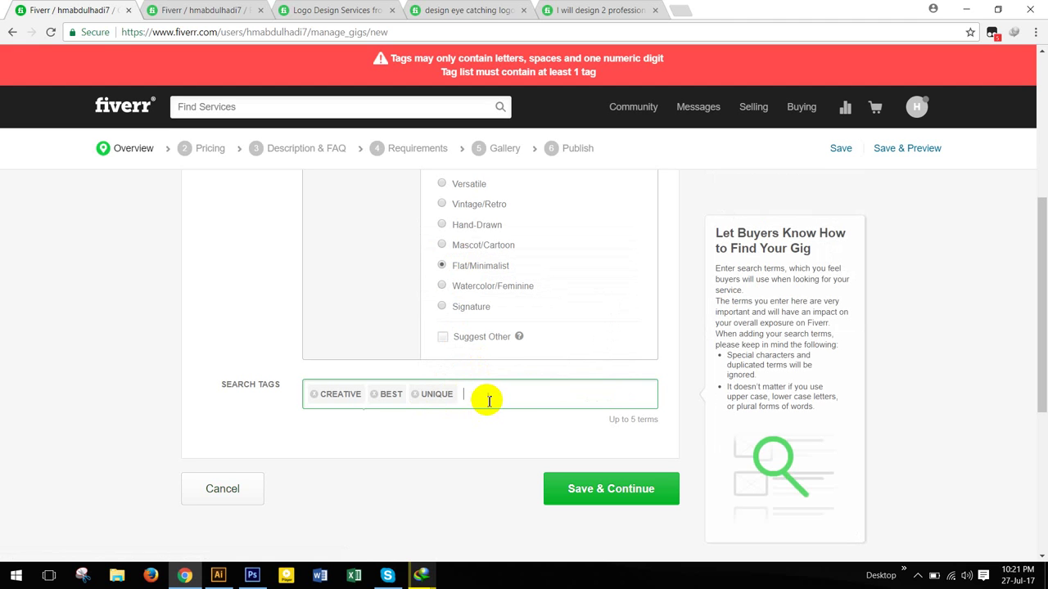
pyautogui.press('BackSpace')
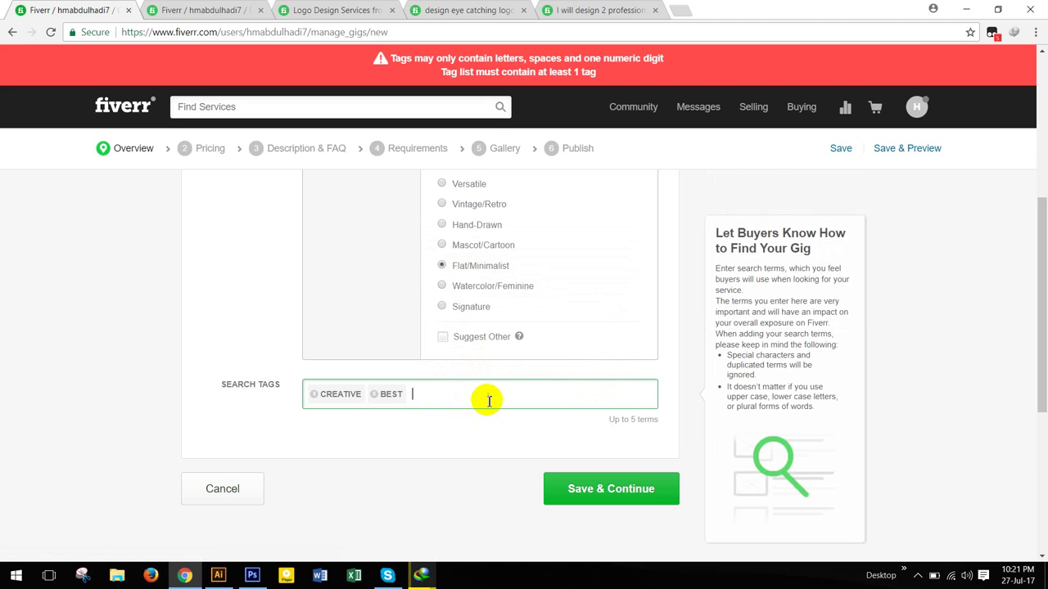
# Add UNIQUE and HIGH QUALITY as the gig's third and fourth search tags
pyautogui.write('UNI')
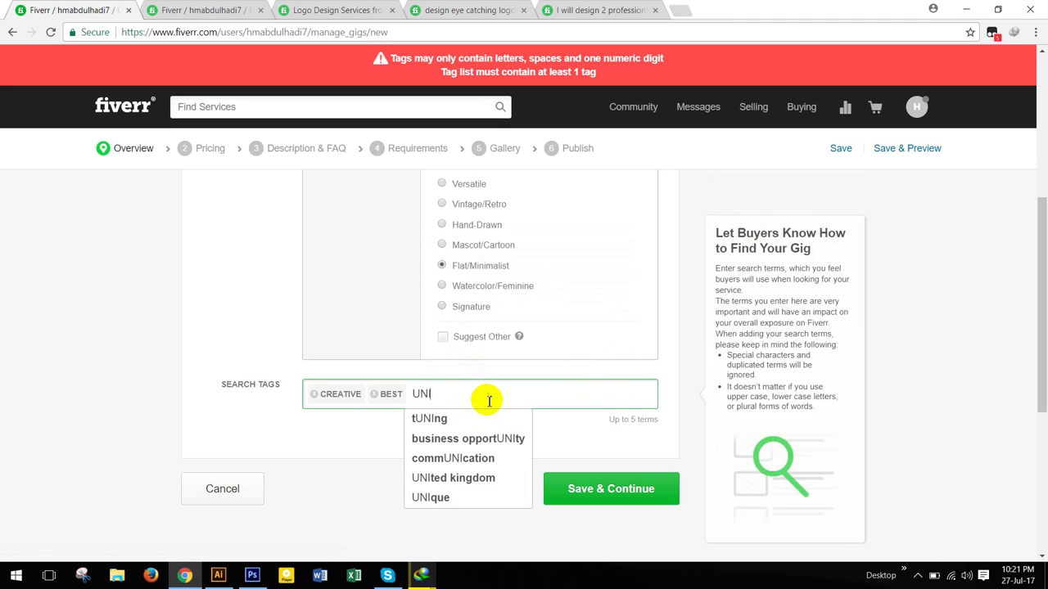
pyautogui.write('QUE')
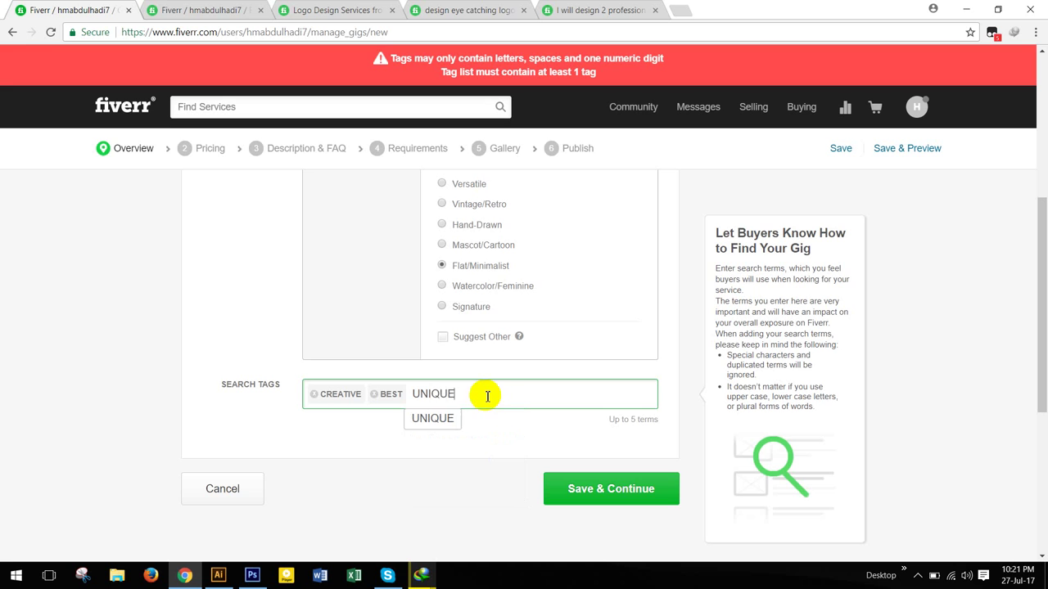
pyautogui.click(468, 419)
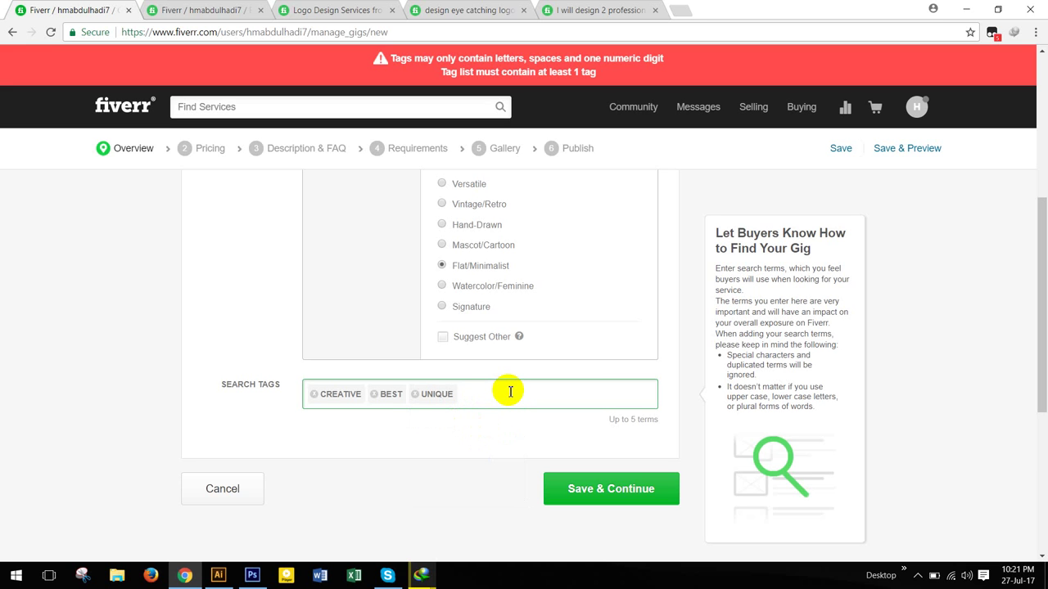
pyautogui.write('QUAL')
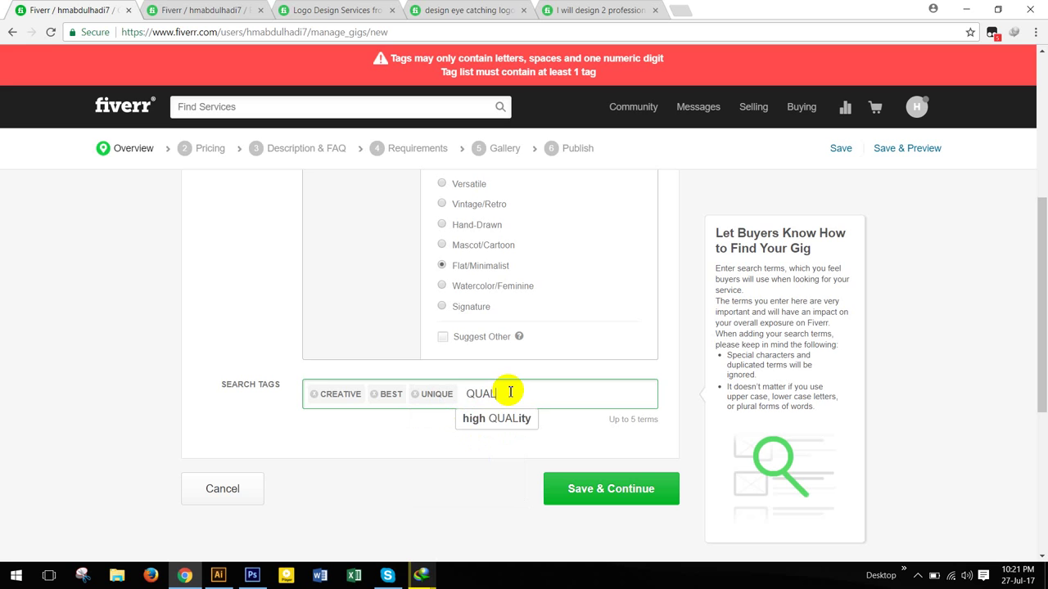
pyautogui.write('ITY')
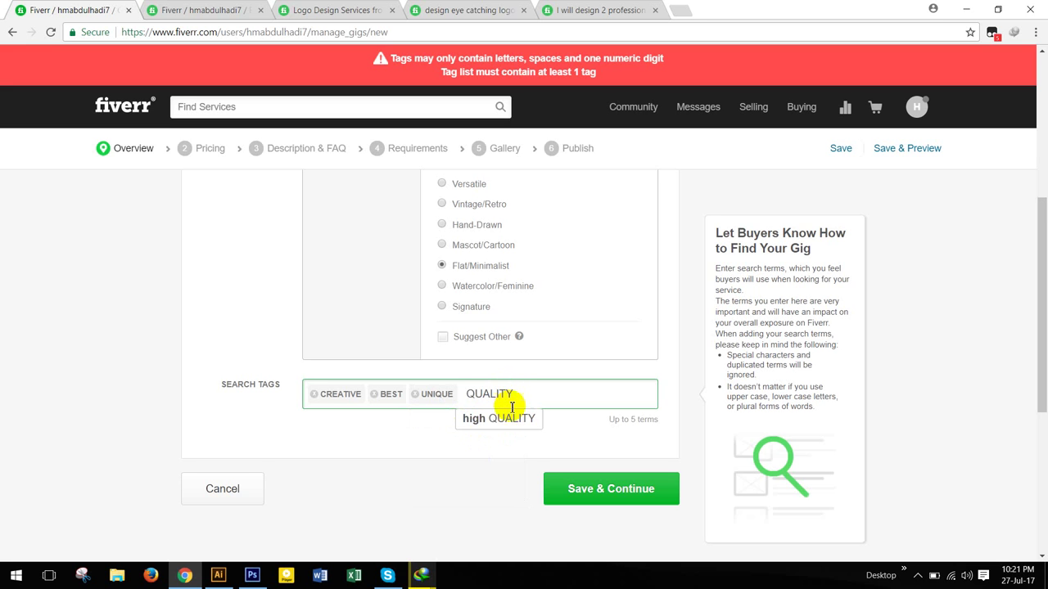
pyautogui.press('Return')
pyautogui.click(500, 424)
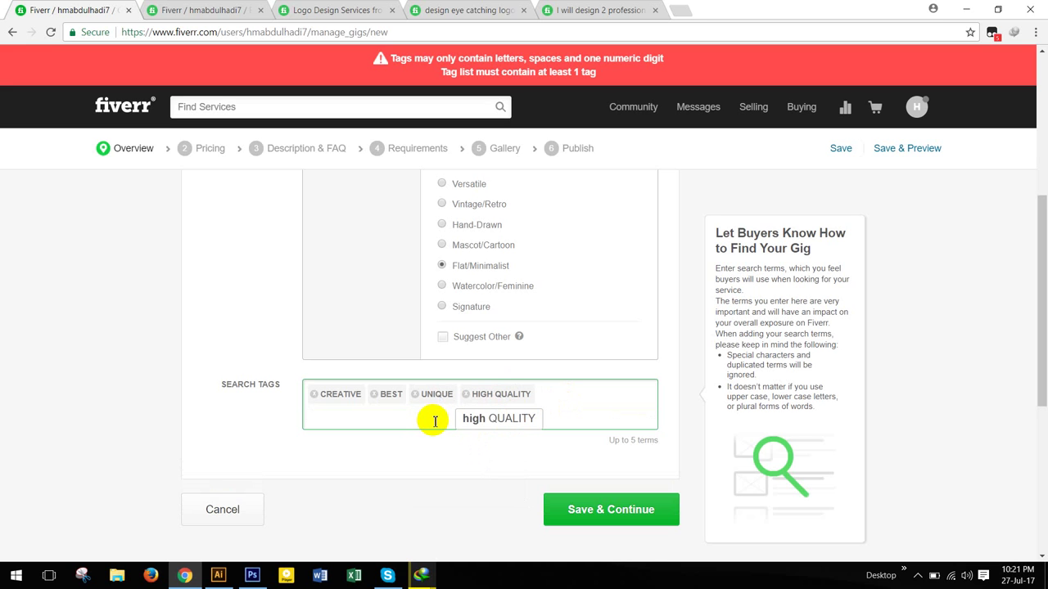
# Add CREATIVE DESIGN as the gig's fifth search tag
pyautogui.write('CREATIV')
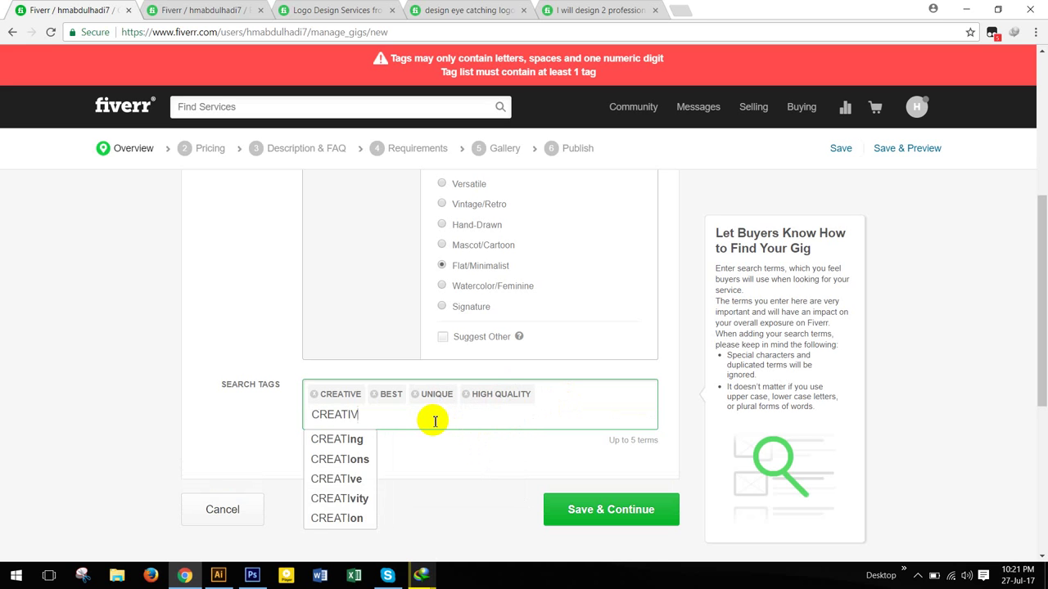
pyautogui.write('E DESIG')
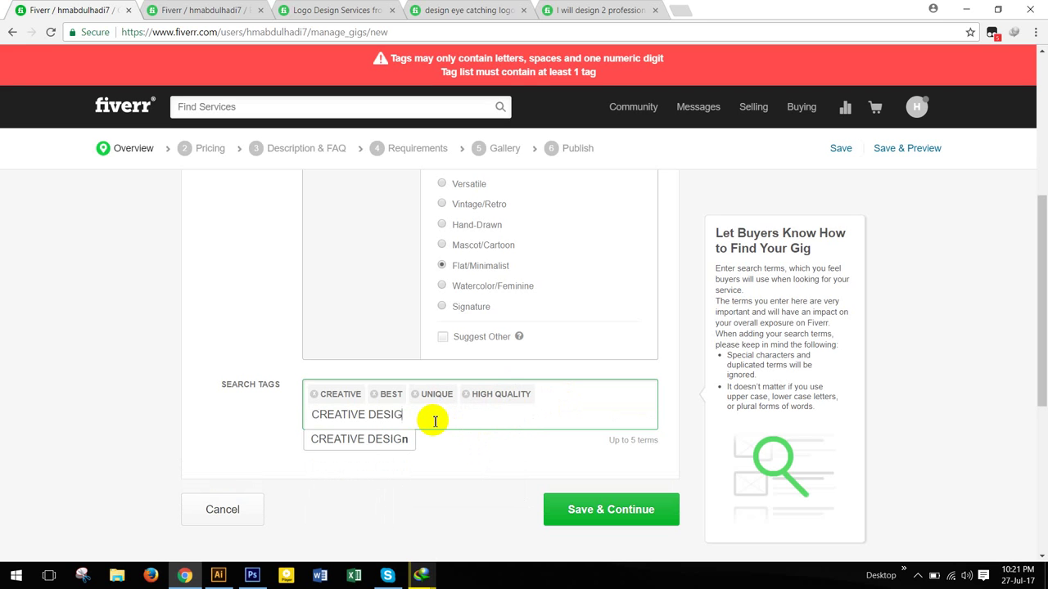
pyautogui.write('N')
pyautogui.press('Return')
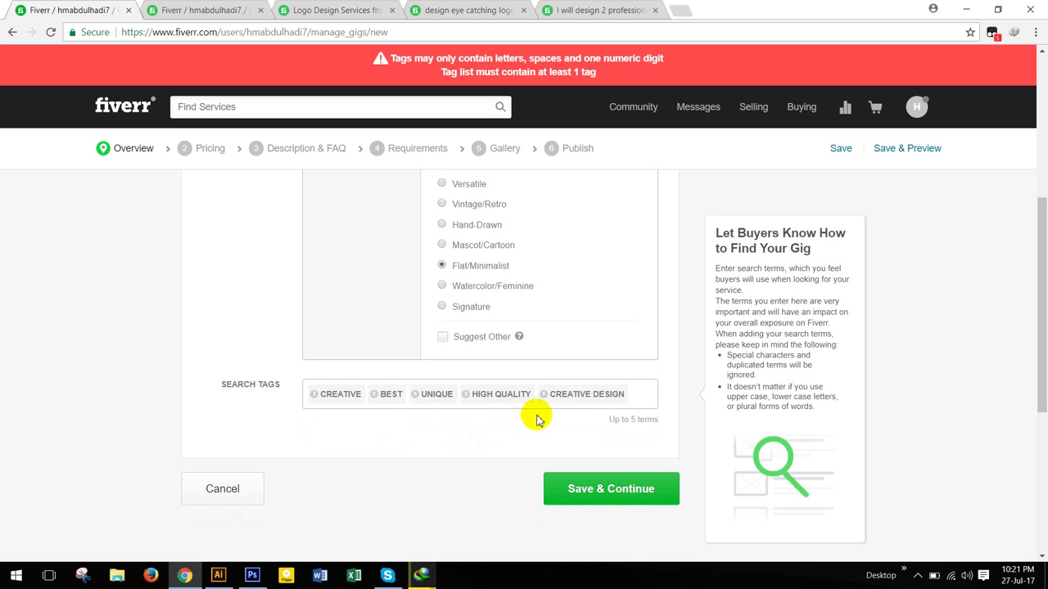
pyautogui.click(355, 433)
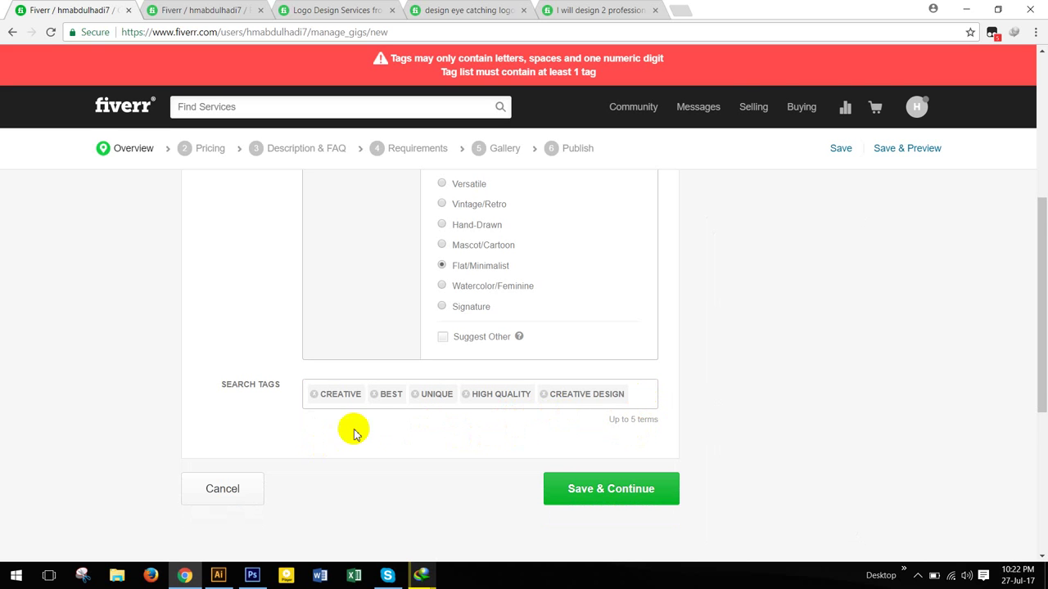
# Remove the UNIQUE search tag and add LOGO DESIGN in its place
pyautogui.scroll(-1, 573, 409)
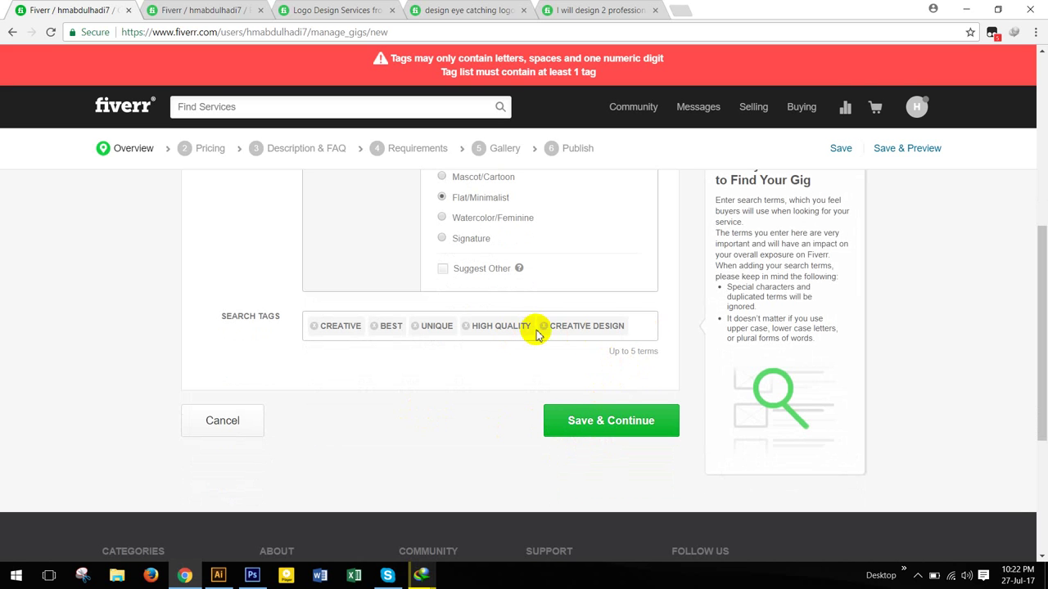
pyautogui.click(414, 327)
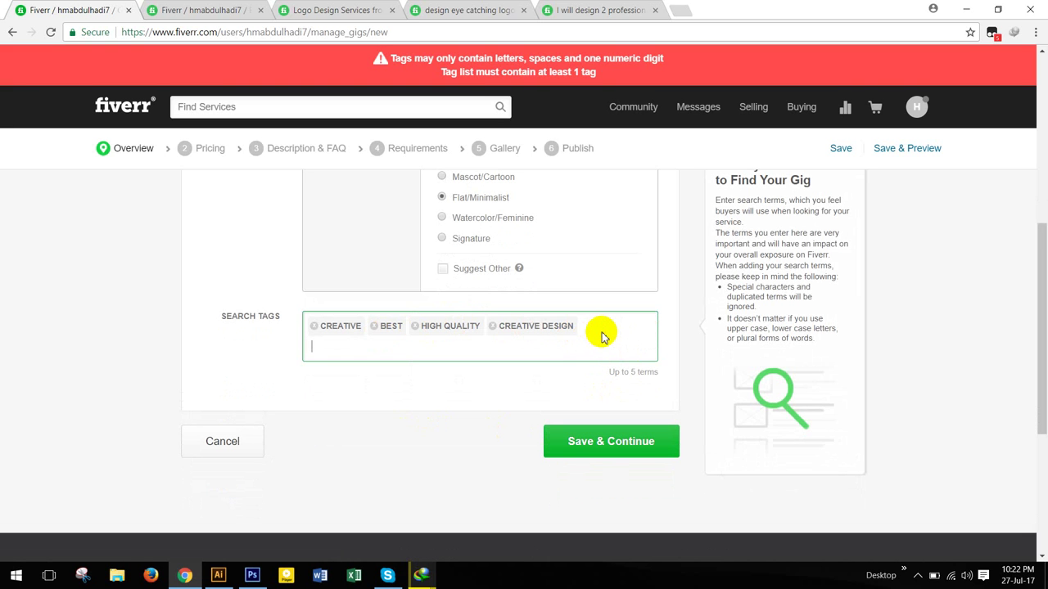
pyautogui.write('LOGO')
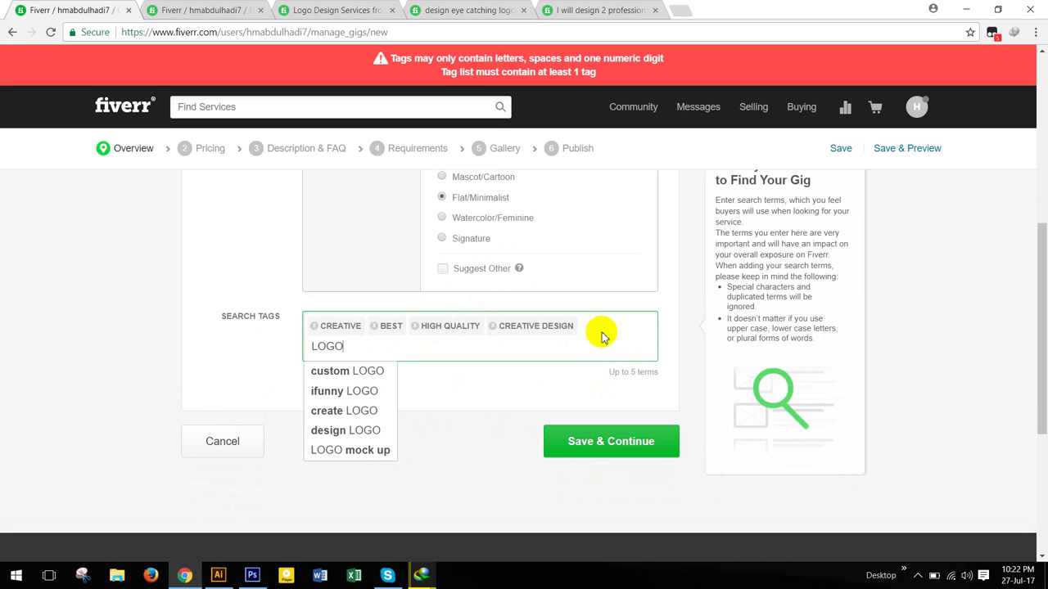
pyautogui.write(' DESIGN')
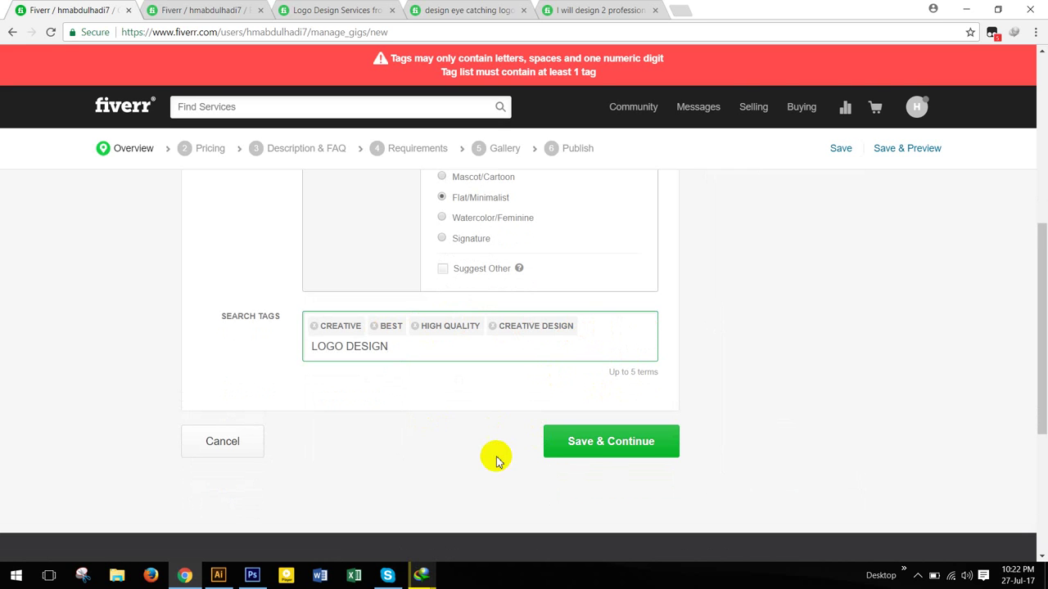
pyautogui.click(613, 450)
pyautogui.click(368, 362)
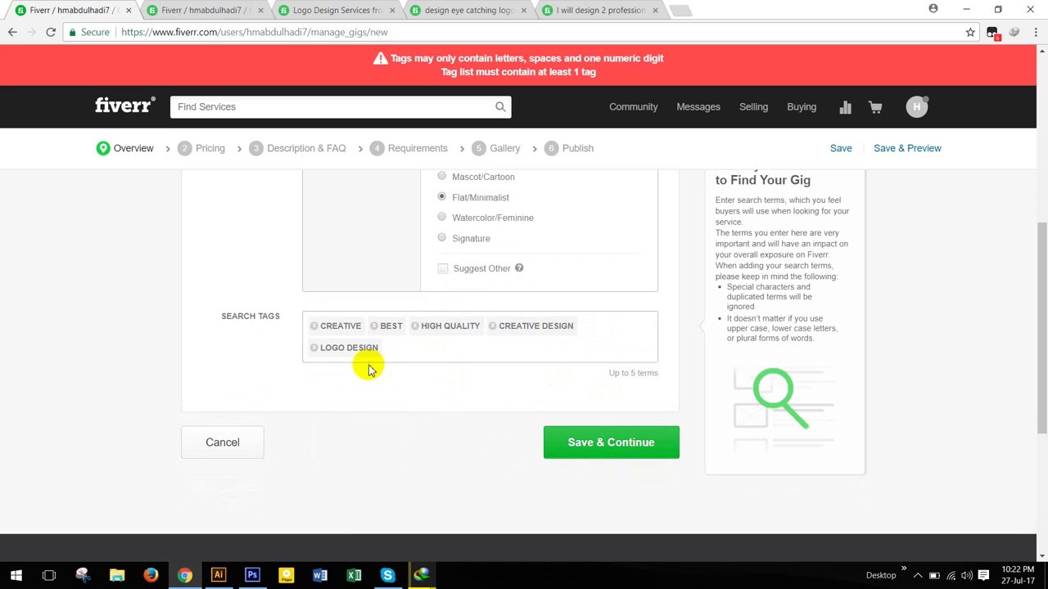
pyautogui.moveTo(335, 346); pyautogui.dragTo(524, 393)
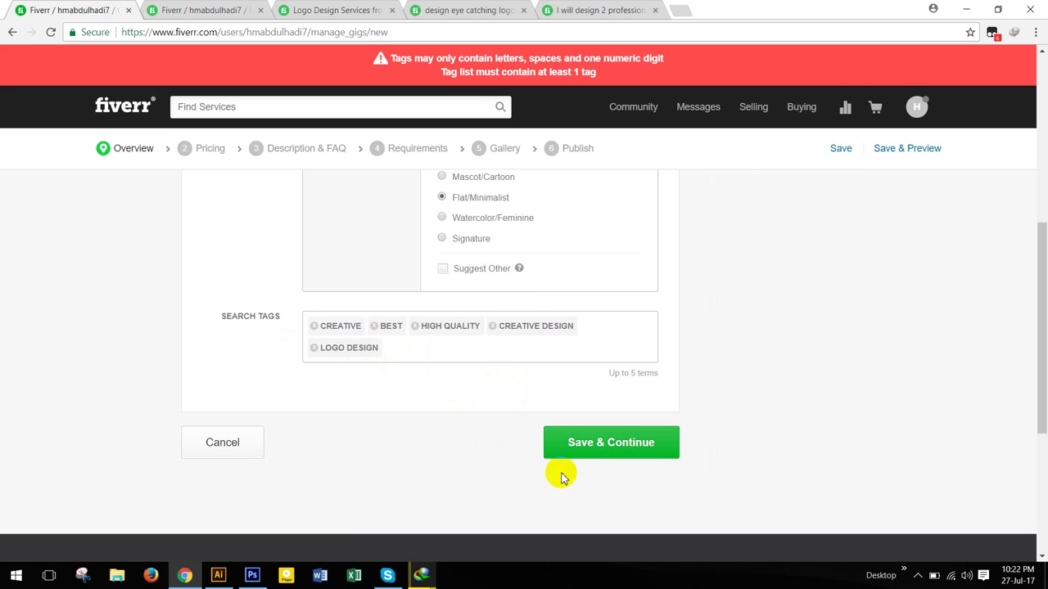
# Save the gig's completed Overview and continue to the Pricing stage
pyautogui.click(597, 450)
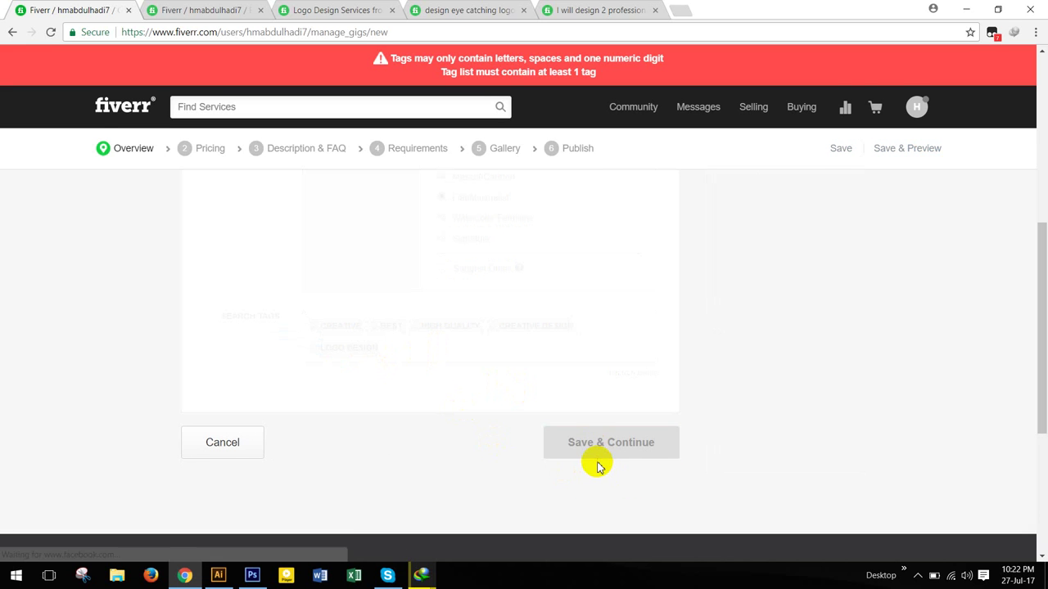
pyautogui.scroll(2, 586, 430)
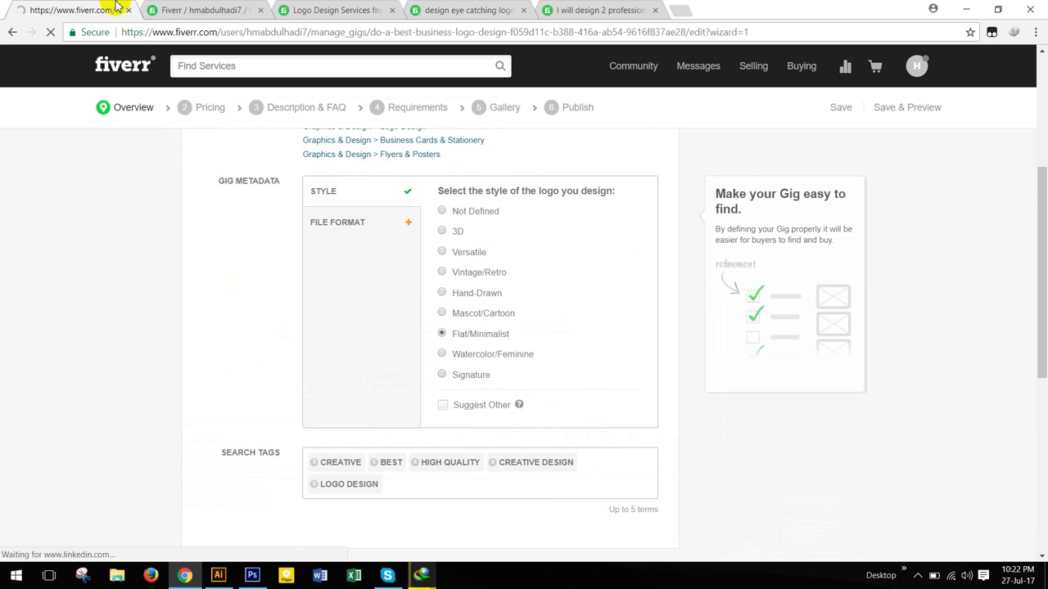
# Close the spare Fiverr profile tab next to the gig editor and dismiss the introductory pop-up on the Pricing page
pyautogui.click(261, 10)
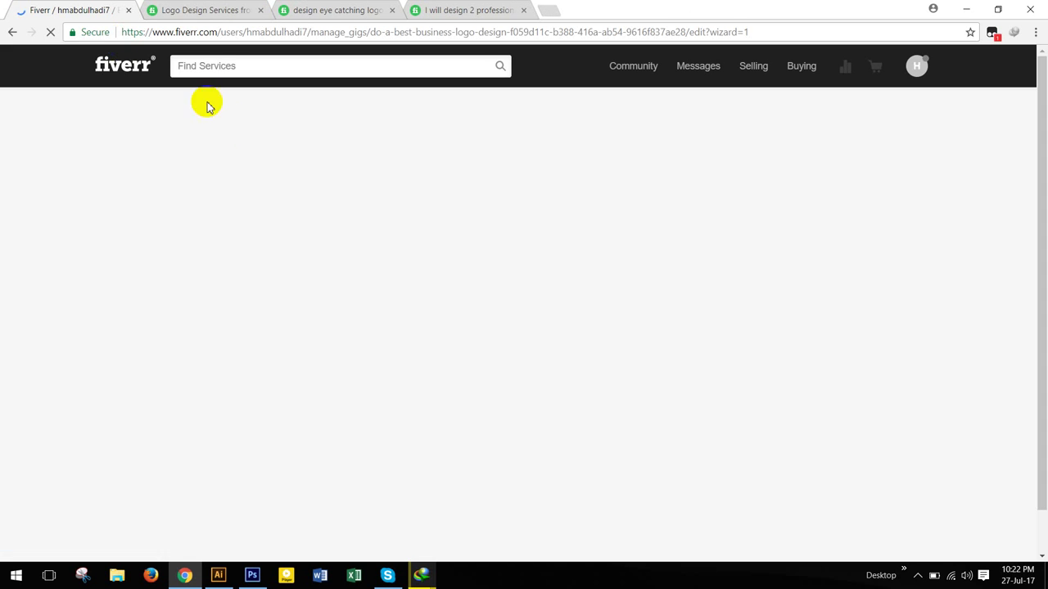
pyautogui.click(195, 10)
pyautogui.click(98, 7)
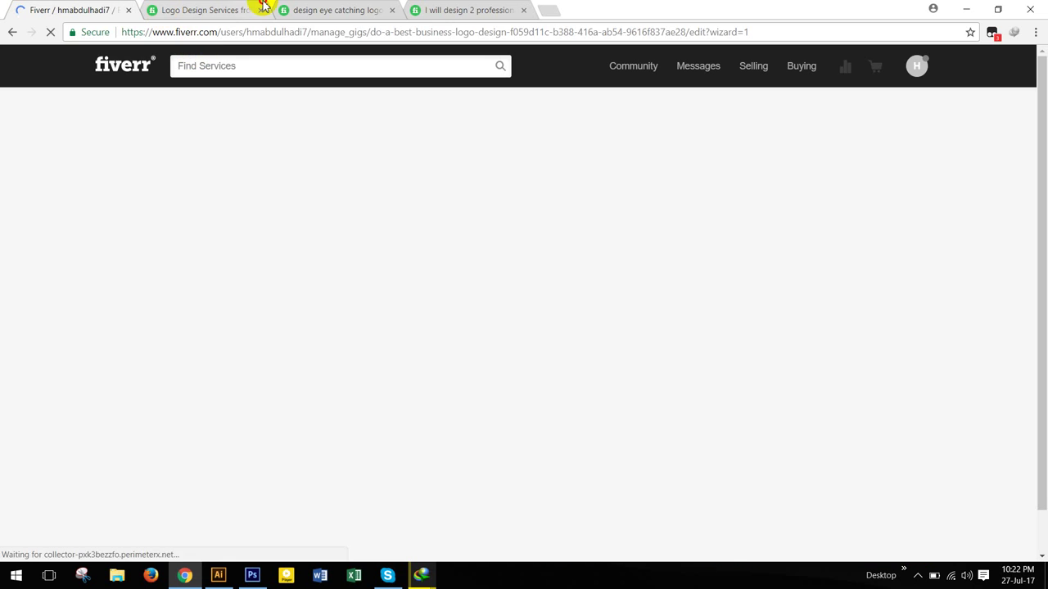
pyautogui.click(233, 8)
pyautogui.click(98, 8)
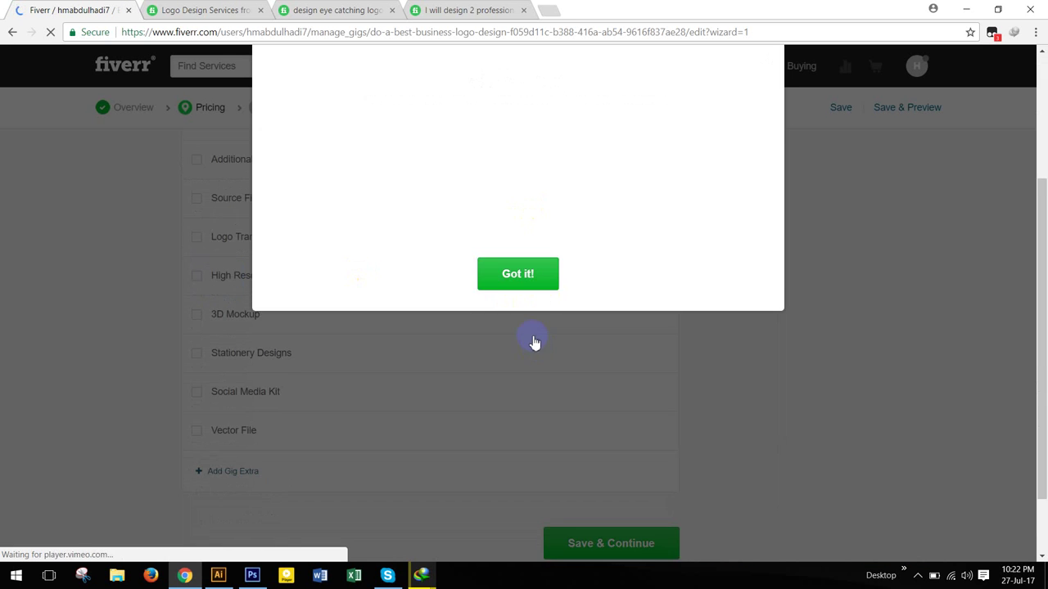
pyautogui.click(768, 57)
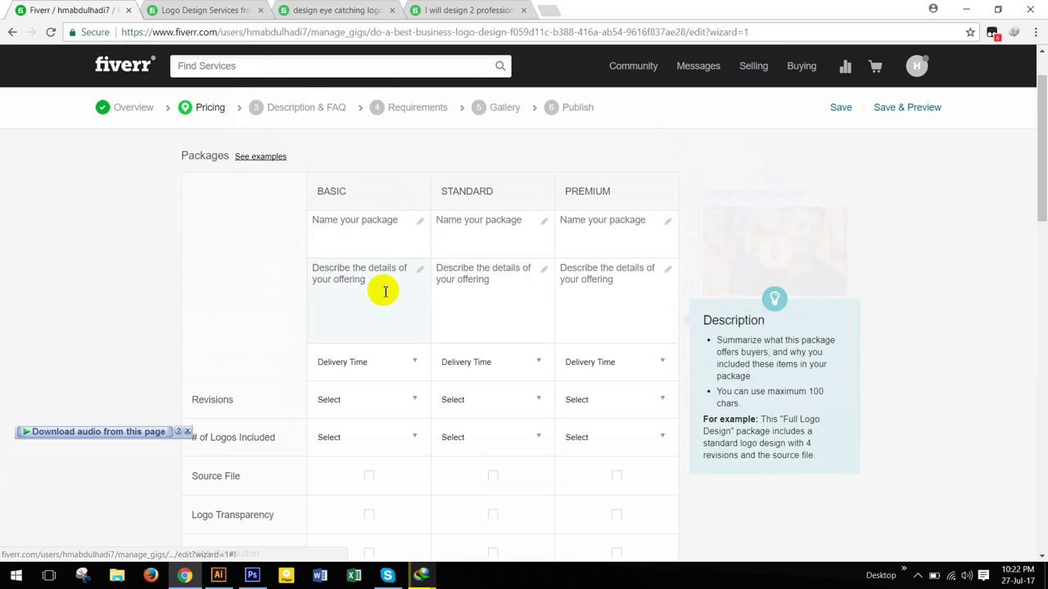
# Enter "(A-) CATAGORE" as the Basic package's name and check the spelling suggestions for its last word
pyautogui.scroll(-1, 381, 283)
pyautogui.scroll(1, 383, 287)
pyautogui.scroll(1, 382, 286)
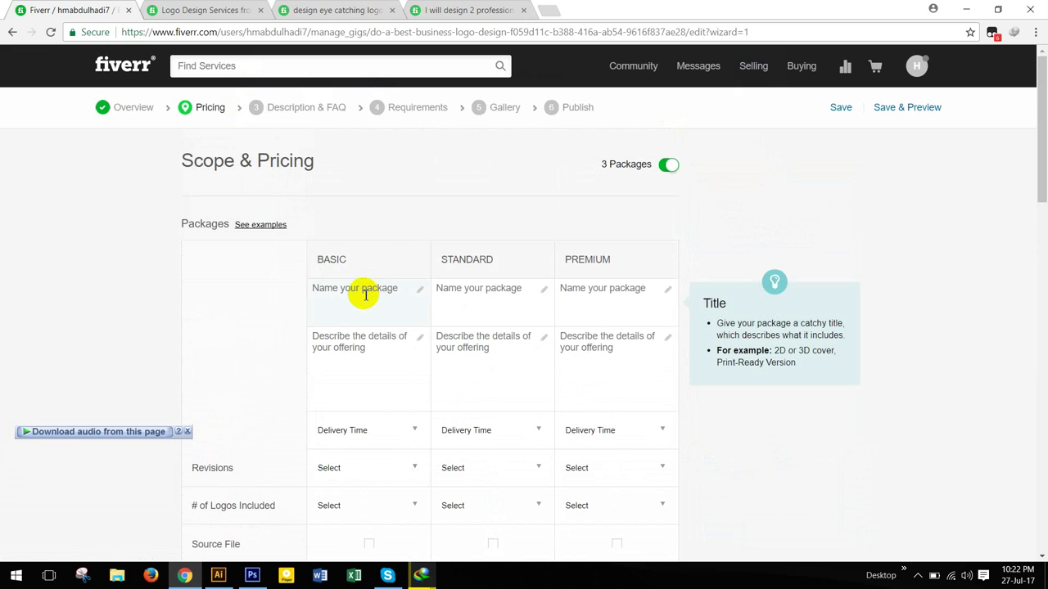
pyautogui.click(365, 294)
pyautogui.write('(A')
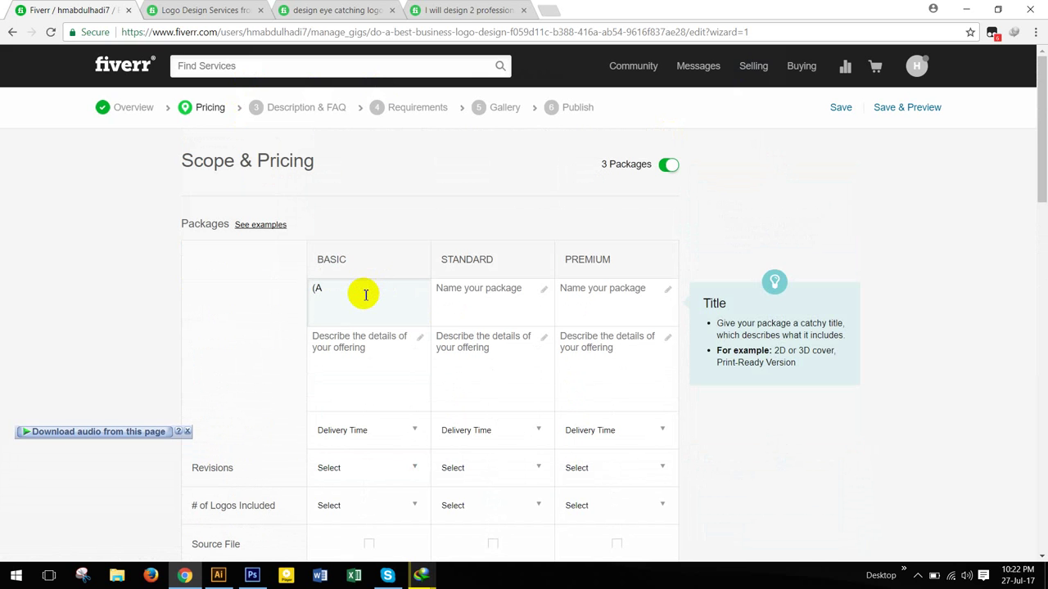
pyautogui.write('-) CATAGORE')
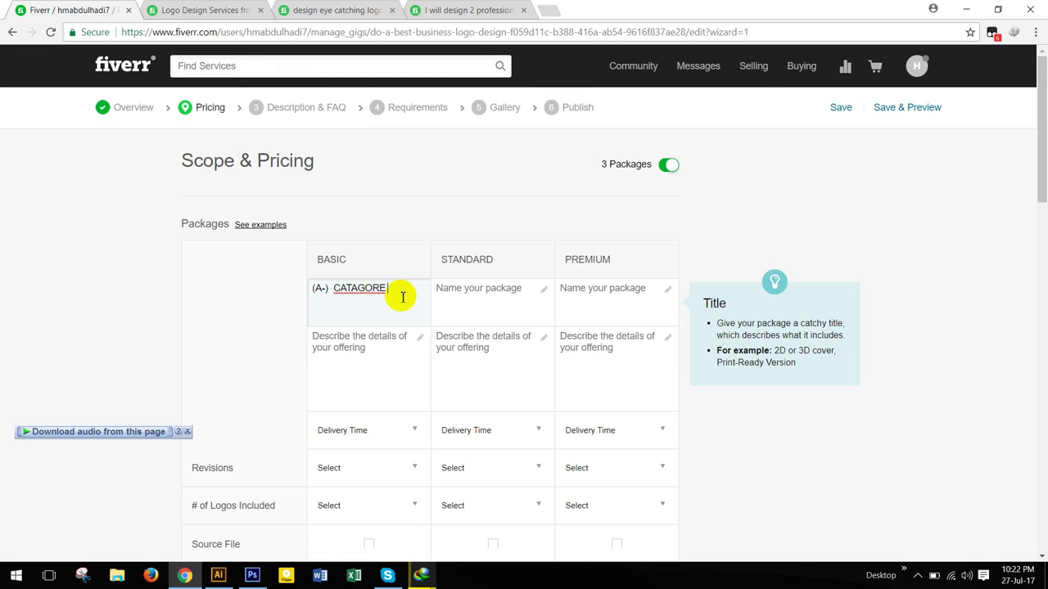
pyautogui.moveTo(402, 295); pyautogui.dragTo(336, 292)
pyautogui.rightClick(336, 292)
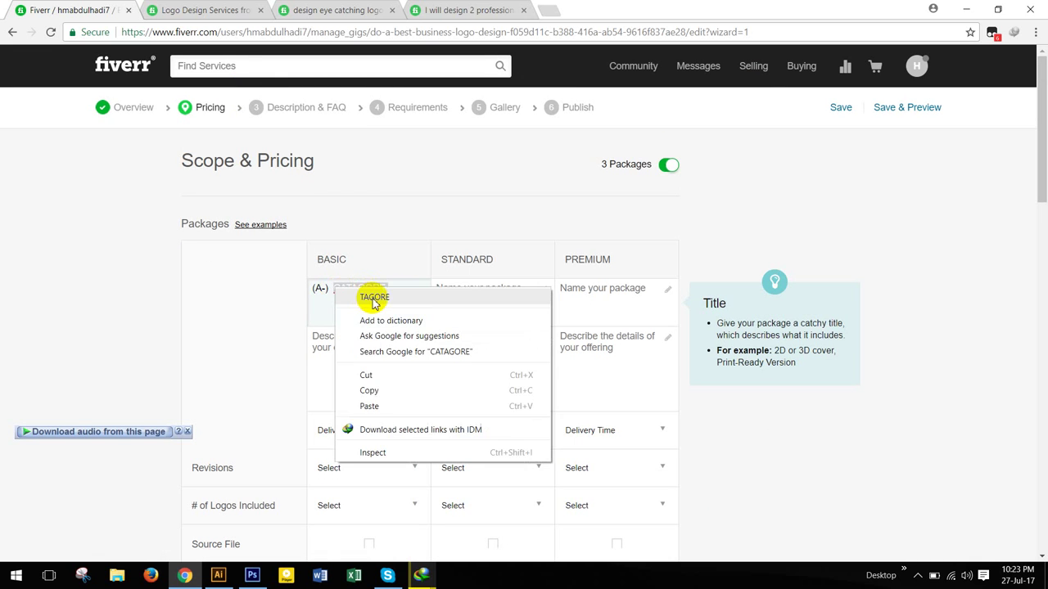
pyautogui.click(327, 297)
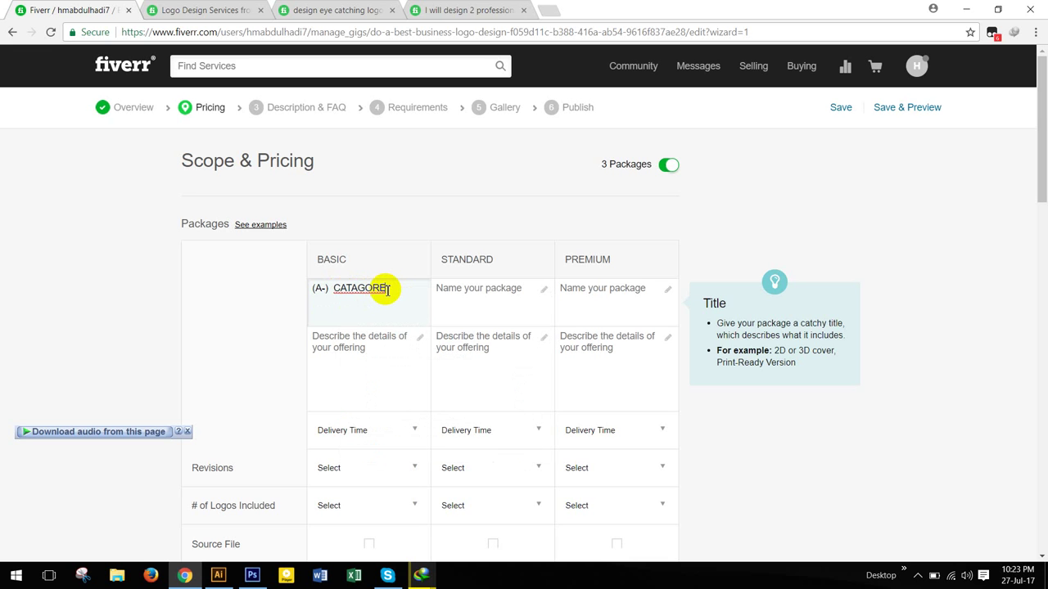
# Rewrite the word after "(A-)" in the Basic package's name as "Catagory"
pyautogui.press('BackSpace')
pyautogui.press('BackSpace')
pyautogui.press('BackSpace')
pyautogui.press('BackSpace')
pyautogui.press('BackSpace')
pyautogui.press('BackSpace')
pyautogui.press('capslock')
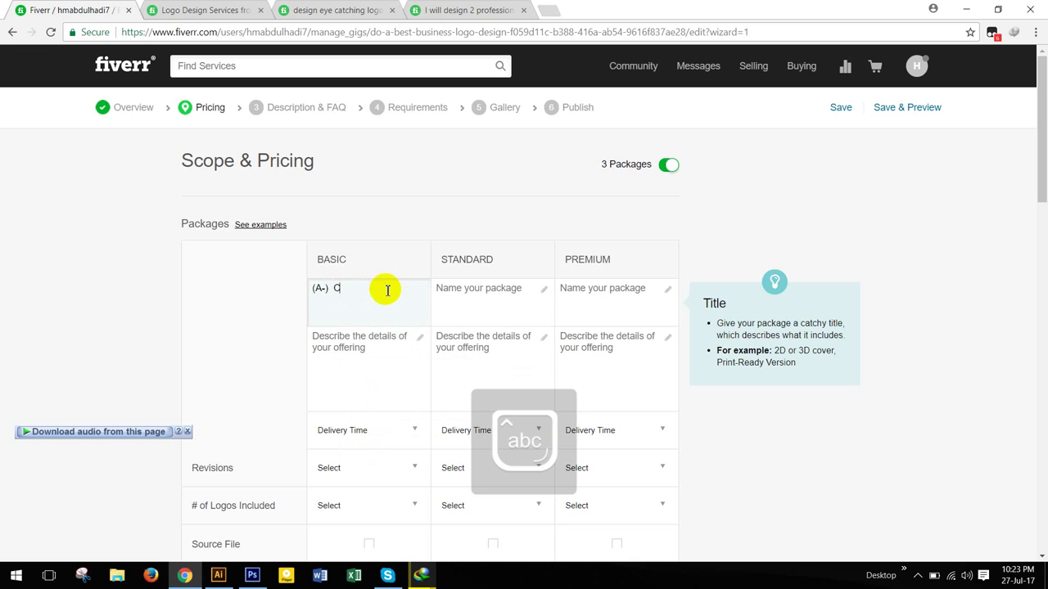
pyautogui.write('atago')
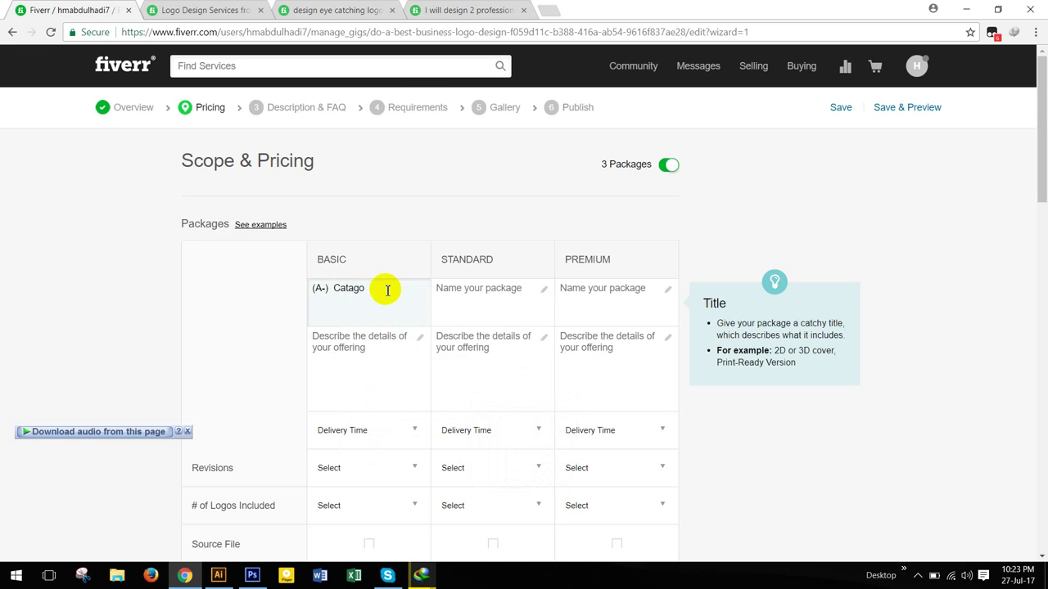
pyautogui.write('ry')
pyautogui.press('Tab')
# Correct the misspelled word in the Basic package's name to "Category" and copy the corrected word
pyautogui.click(349, 293)
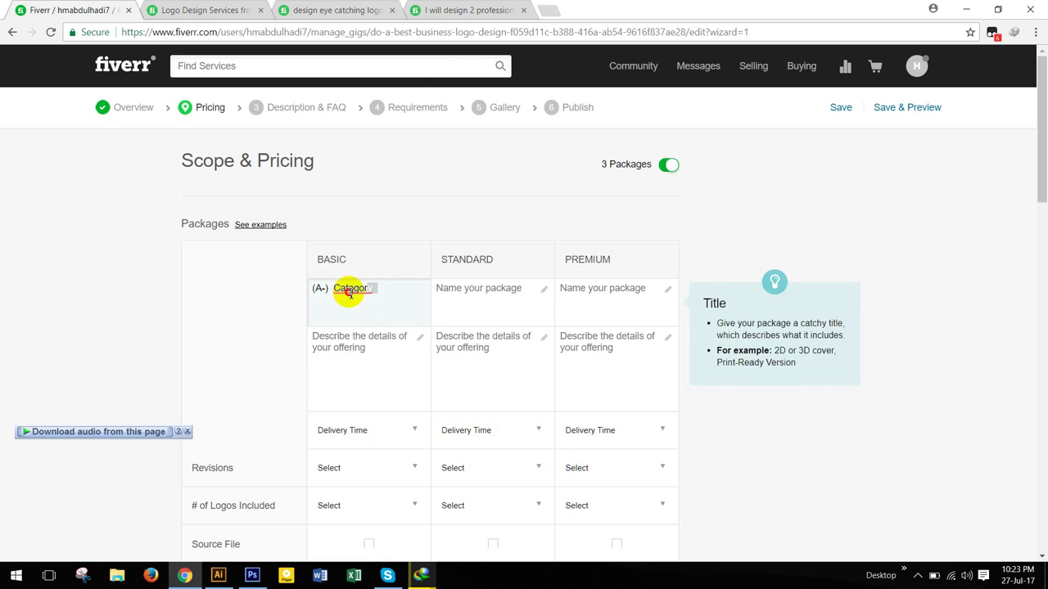
pyautogui.moveTo(350, 293)
pyautogui.mouseDown()
pyautogui.moveTo(336, 288)
pyautogui.moveTo(369, 290)
pyautogui.moveTo(327, 292)
pyautogui.moveTo(336, 295)
pyautogui.mouseUp()
pyautogui.hotkey('ctrl', 'c')
pyautogui.rightClick(336, 289)
pyautogui.click(335, 289)
pyautogui.rightClick(373, 292)
pyautogui.click(403, 299)
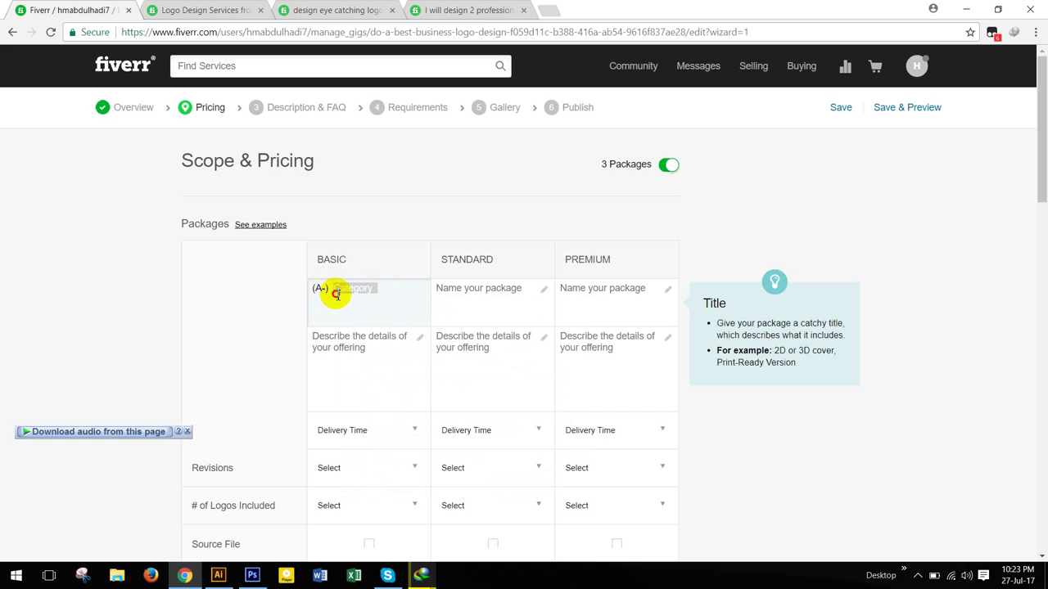
# Name the Standard package "(A) Category" and the Premium package "(A+) Category"
pyautogui.click(487, 300)
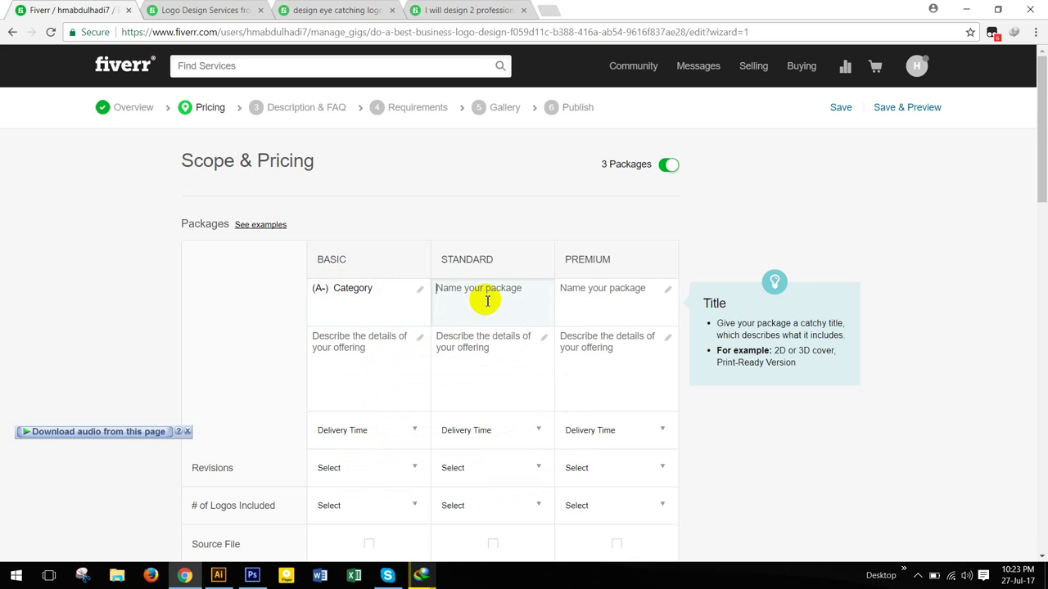
pyautogui.write('(A)')
pyautogui.hotkey('ctrl', 'v')
pyautogui.click(586, 296)
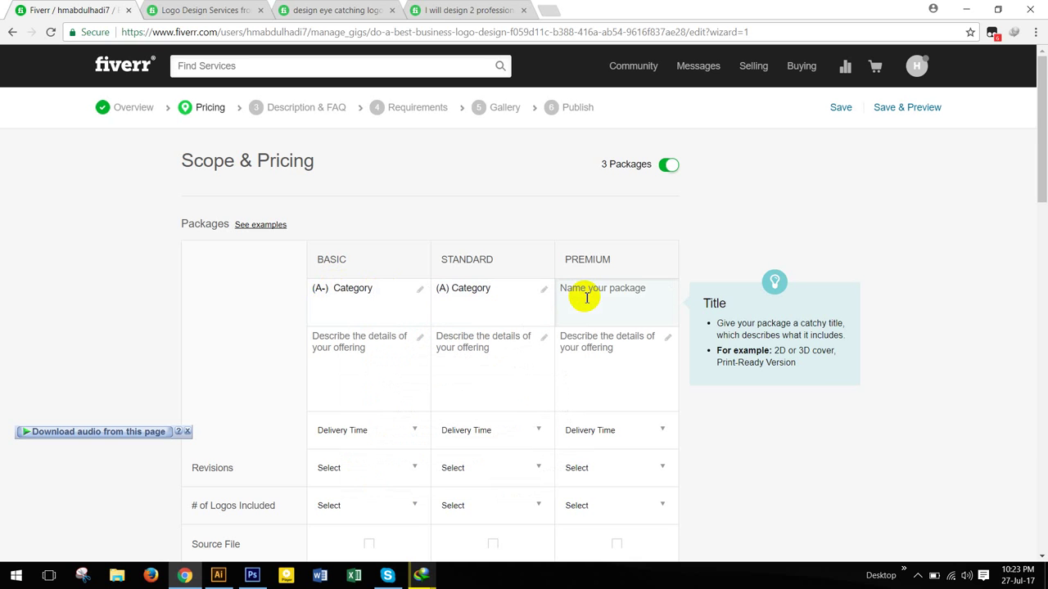
pyautogui.write('A')
pyautogui.press('BackSpace')
pyautogui.write('(A+) Category')
pyautogui.click(398, 339)
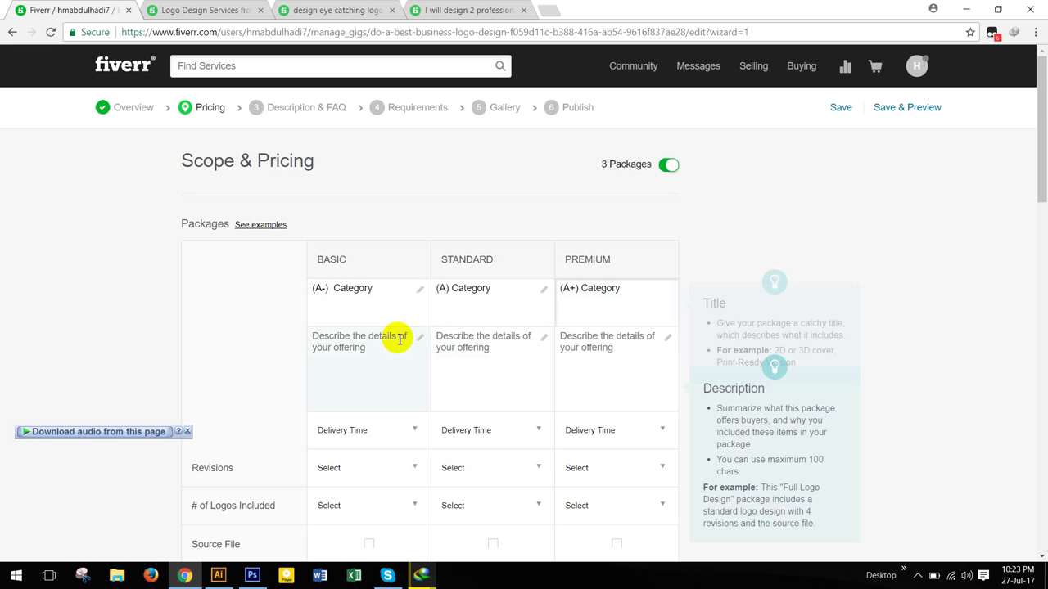
pyautogui.scroll(-1, 368, 352)
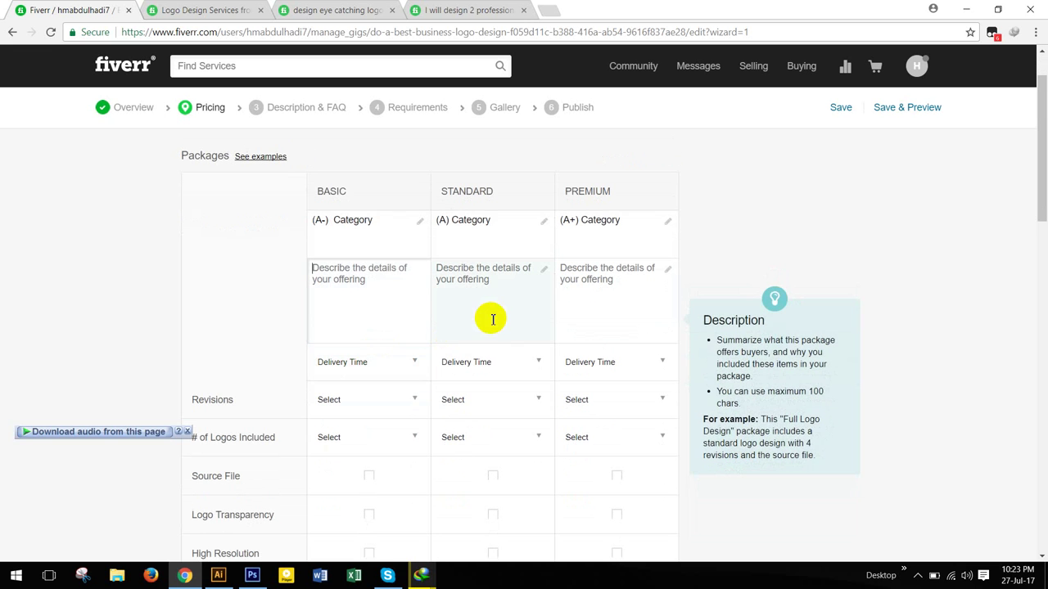
pyautogui.click(410, 244)
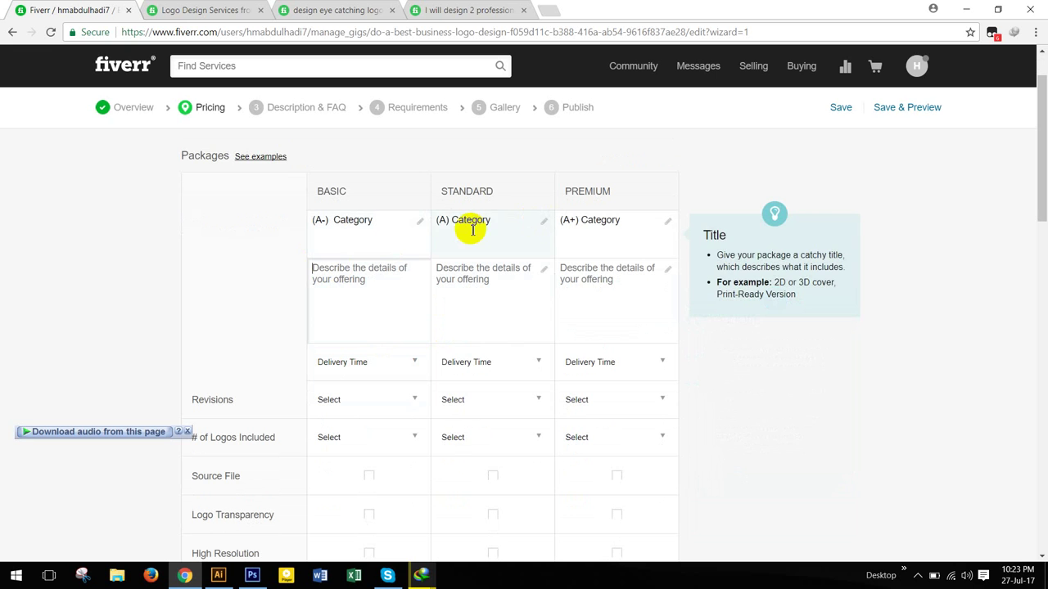
pyautogui.press('Tab')
pyautogui.click(253, 258)
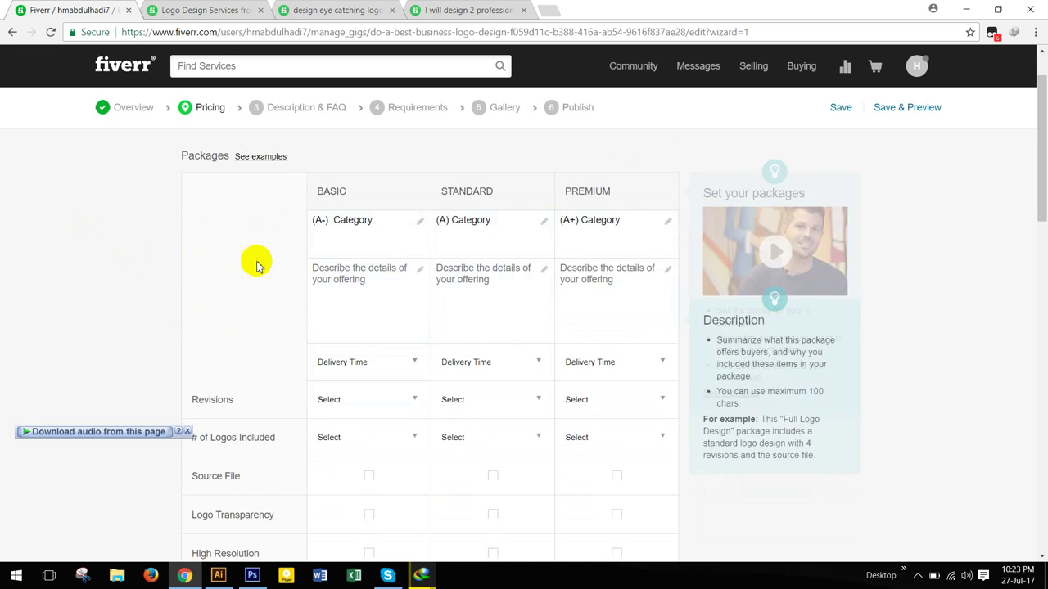
pyautogui.scroll(-2, 269, 262)
pyautogui.scroll(2, 269, 261)
pyautogui.click(358, 285)
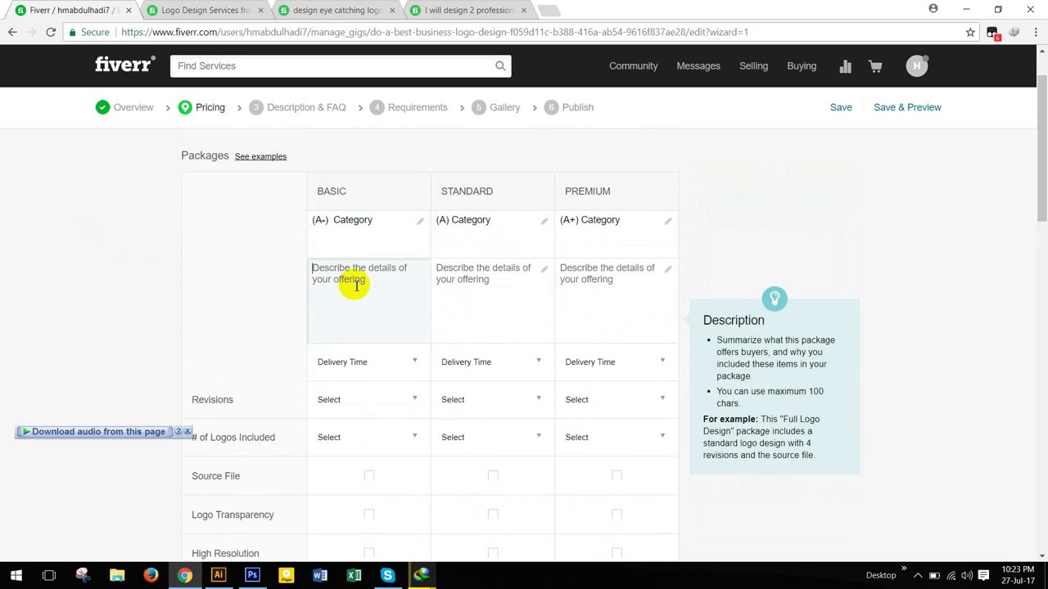
pyautogui.click(292, 136)
pyautogui.click(363, 309)
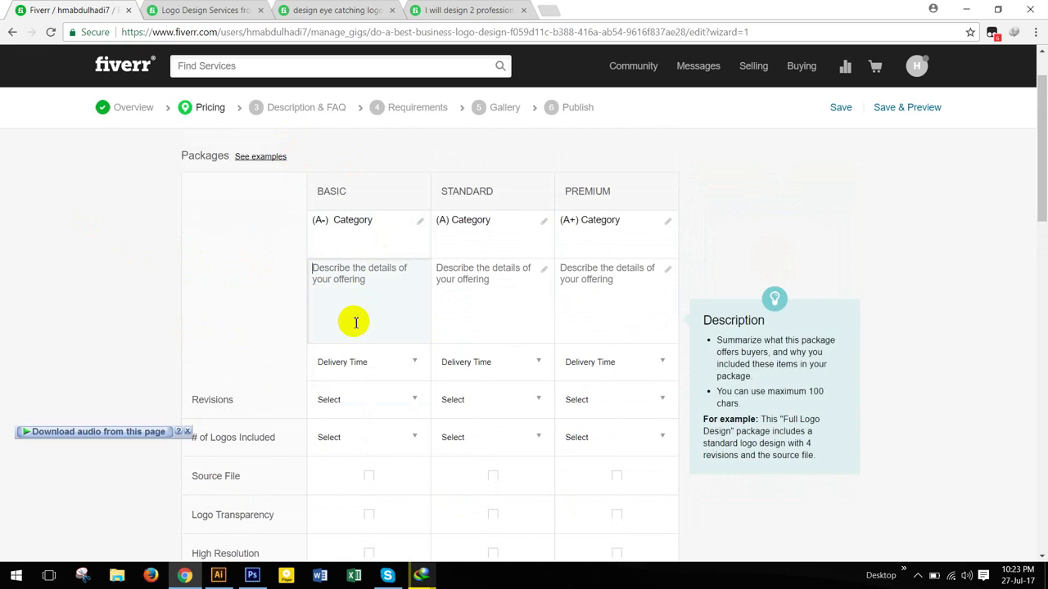
# Copy the Basic package's description from the package comparison of the "design eye catching logo" gig
pyautogui.click(334, 11)
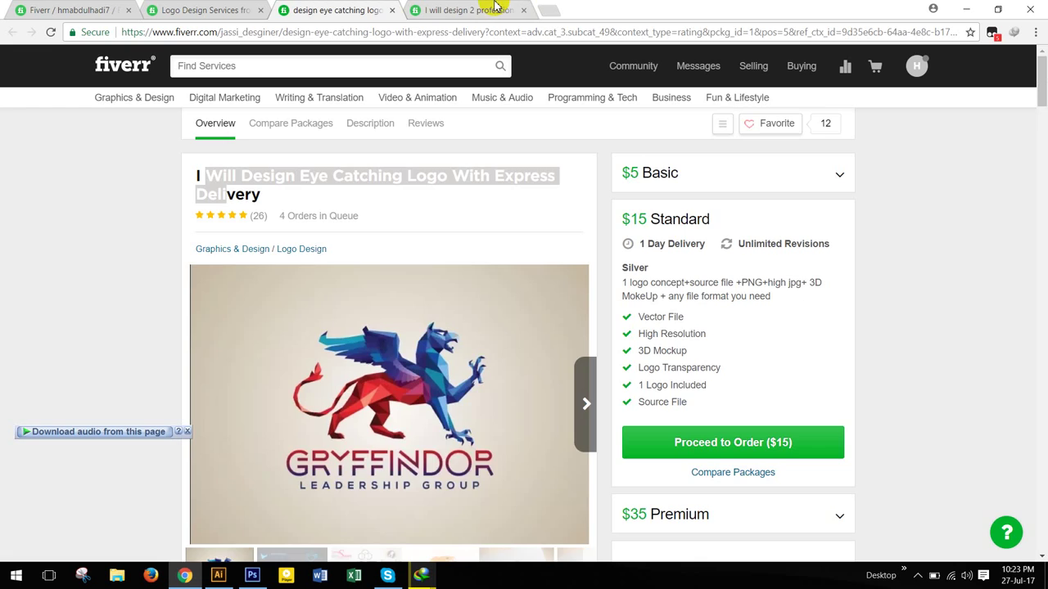
pyautogui.click(495, 7)
pyautogui.click(369, 10)
pyautogui.scroll(-3, 398, 183)
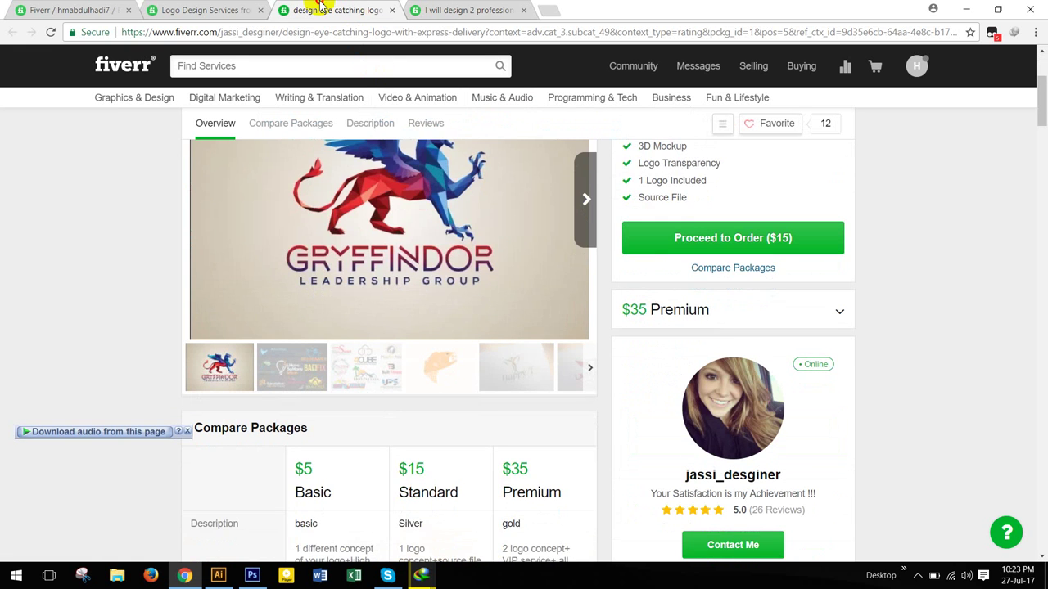
pyautogui.scroll(-6, 468, 311)
pyautogui.scroll(2, 363, 217)
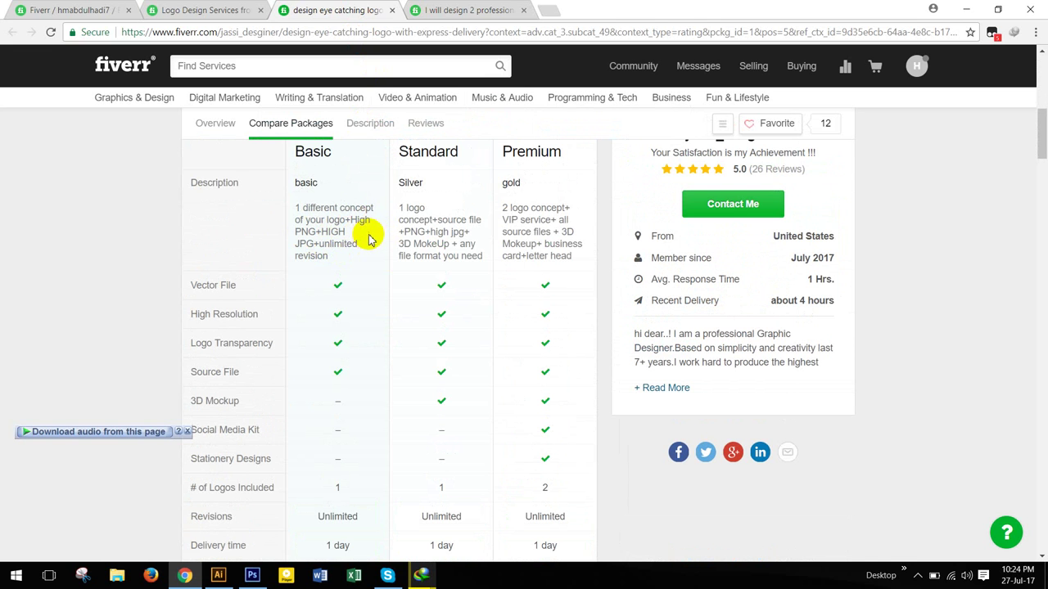
pyautogui.moveTo(319, 253); pyautogui.dragTo(286, 206)
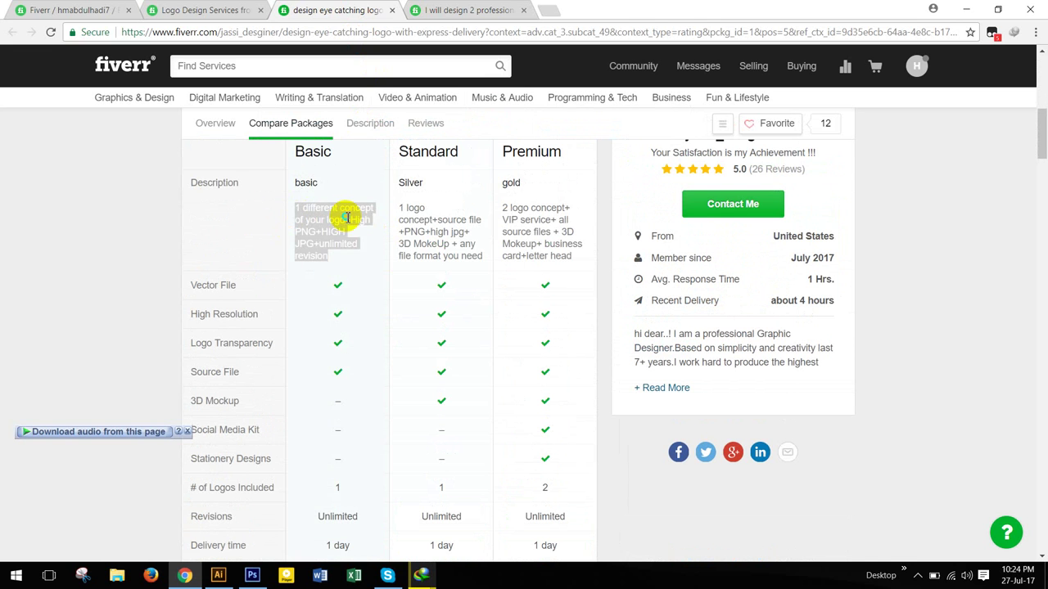
pyautogui.rightClick(346, 216)
pyautogui.click(373, 227)
# Paste "1 different concept of your logo+High PNG+HIGH JPG+unlimited revision" as the Basic package's description in the gig being created
pyautogui.click(197, 10)
pyautogui.click(73, 10)
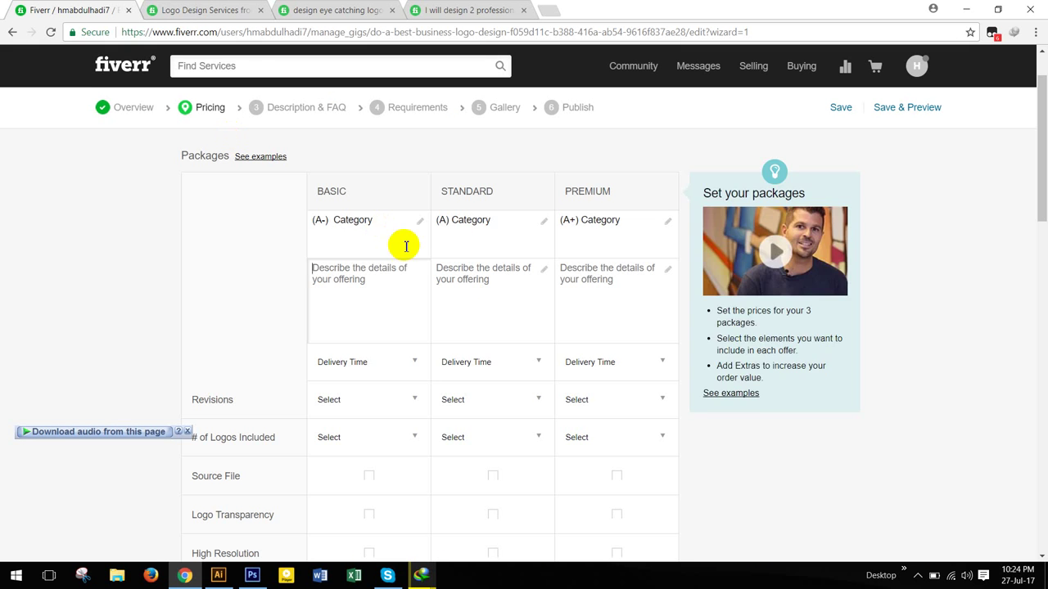
pyautogui.click(388, 279)
pyautogui.hotkey('ctrl', 'v')
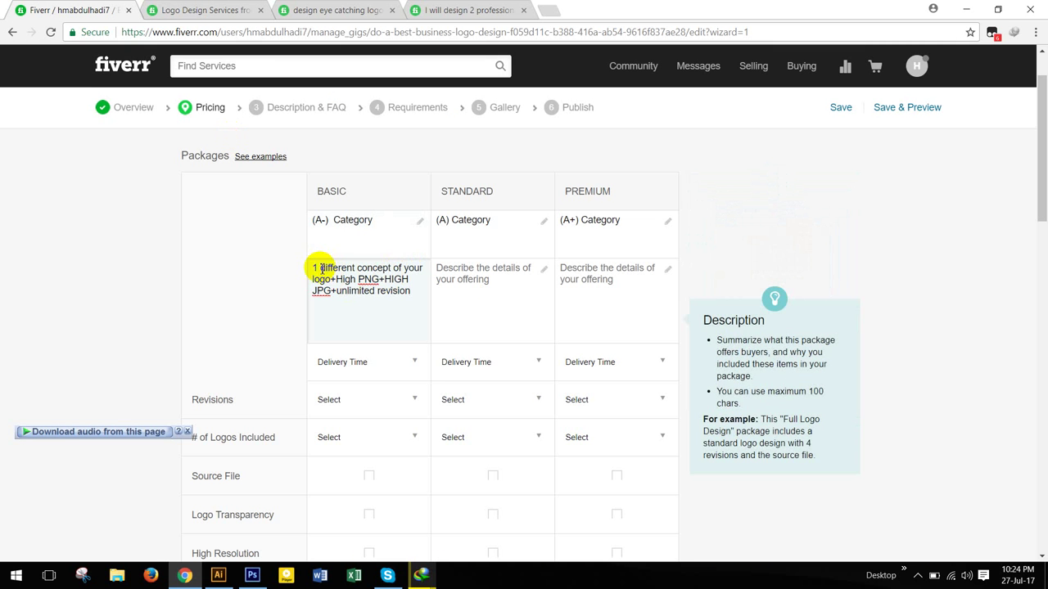
pyautogui.moveTo(320, 269); pyautogui.dragTo(305, 273)
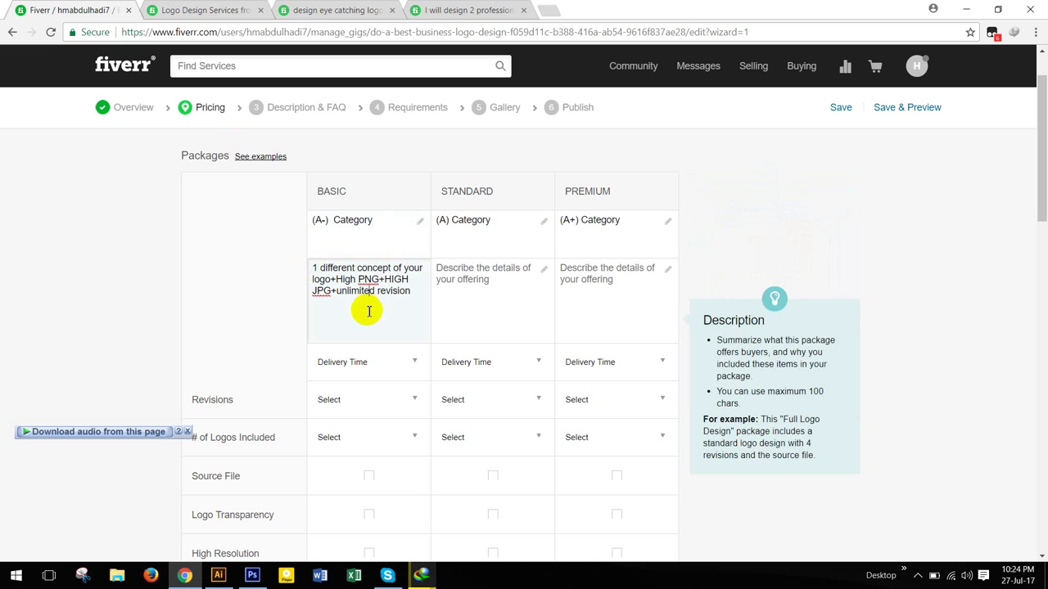
# Copy the Standard package's description from the package comparison of the "design eye catching logo" gig
pyautogui.click(233, 10)
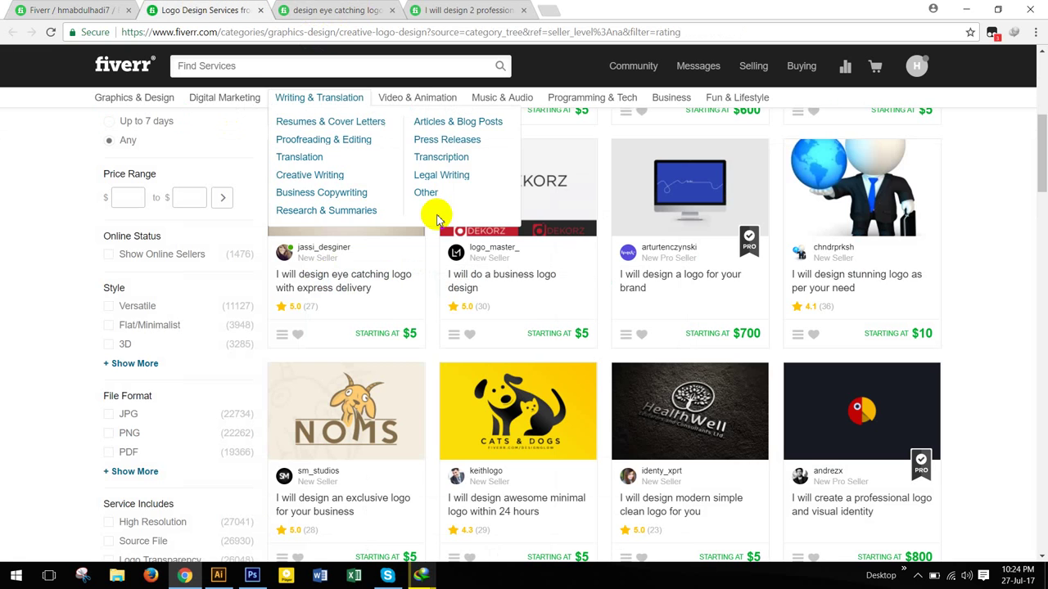
pyautogui.click(383, 10)
pyautogui.scroll(-1, 374, 257)
pyautogui.click(433, 10)
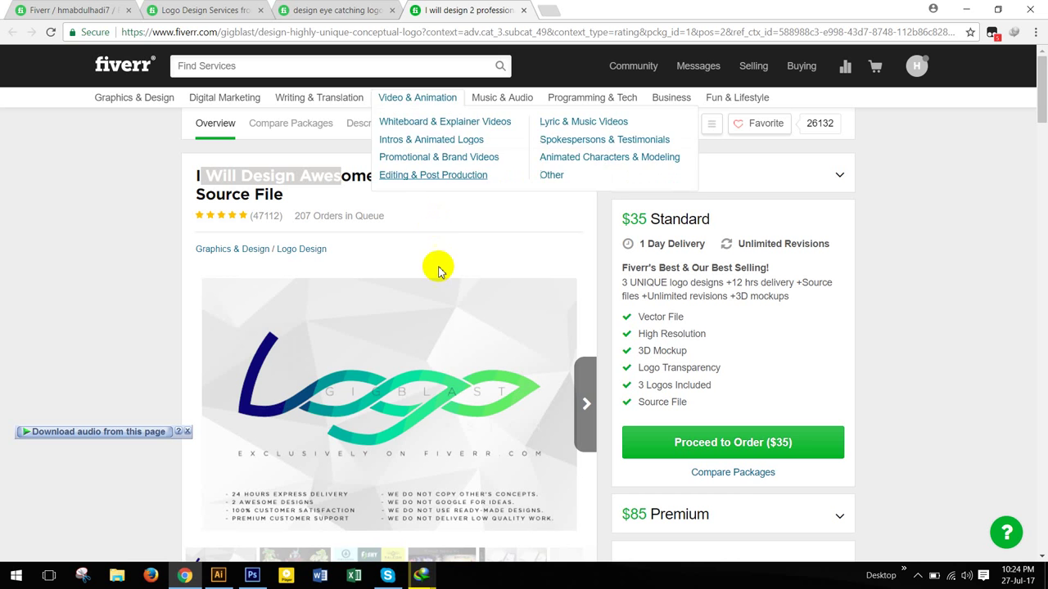
pyautogui.click(311, 9)
pyautogui.scroll(-2, 426, 339)
pyautogui.scroll(3, 442, 311)
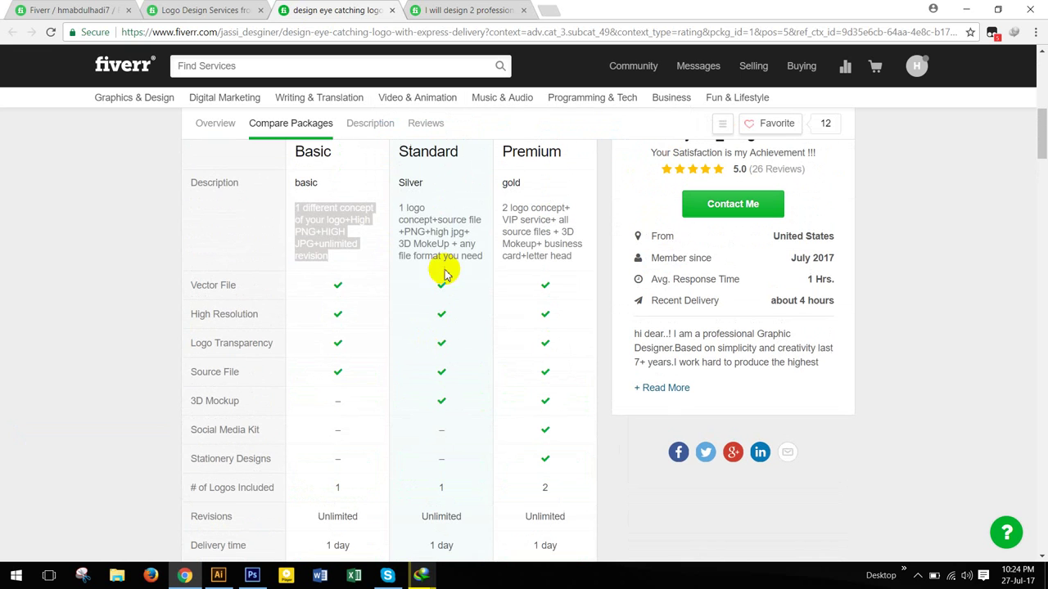
pyautogui.moveTo(486, 257); pyautogui.dragTo(404, 207)
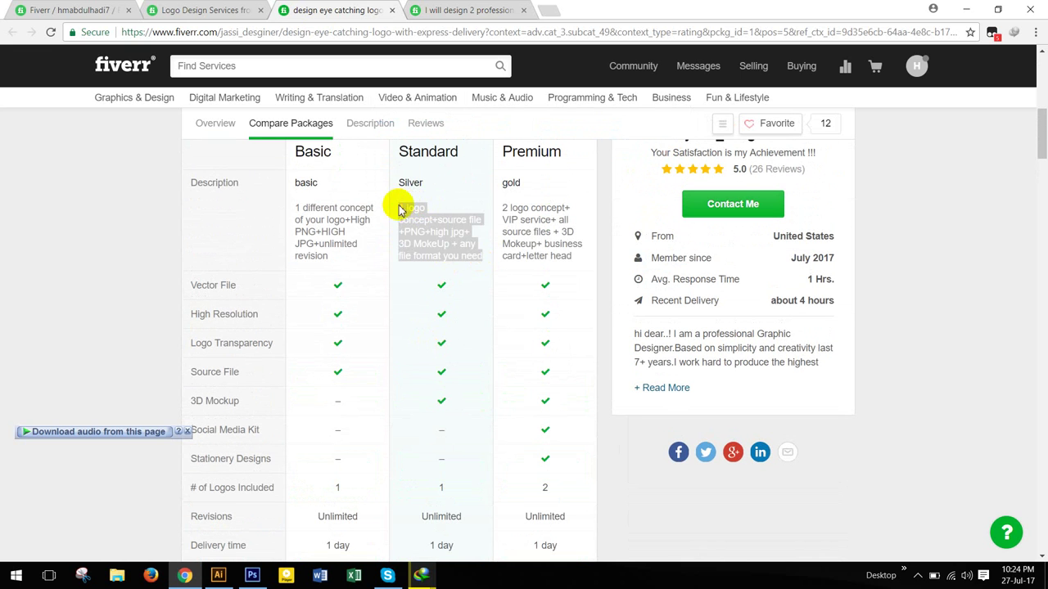
pyautogui.rightClick(398, 210)
pyautogui.click(413, 227)
# Paste "1 logo concept+source file +PNG+high jpg+ 3D MokeUp + any file format you need" as the new gig's Standard package description
pyautogui.click(72, 10)
pyautogui.click(526, 299)
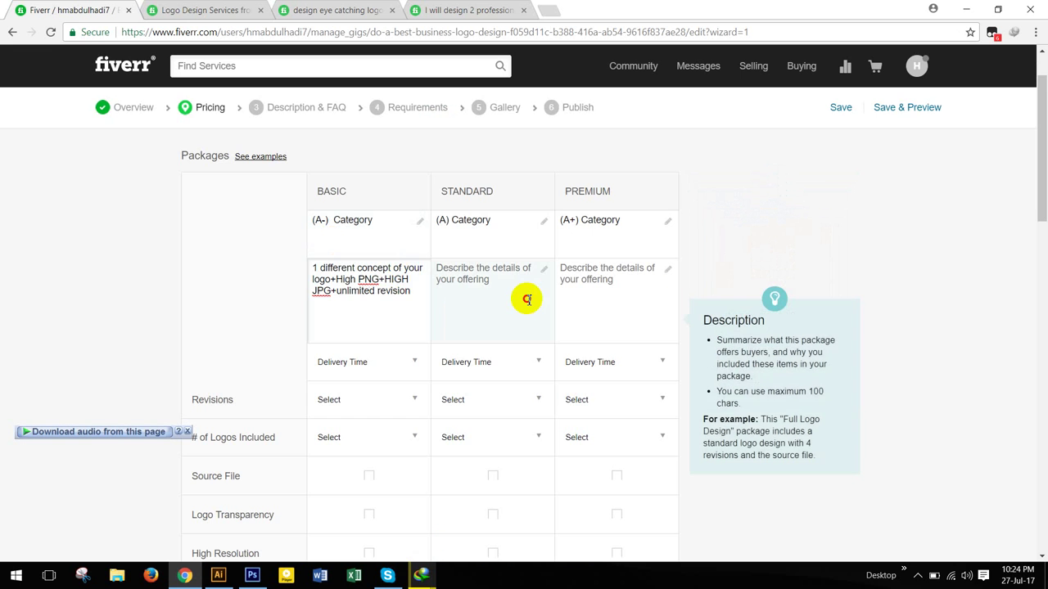
pyautogui.hotkey('ctrl', 'v')
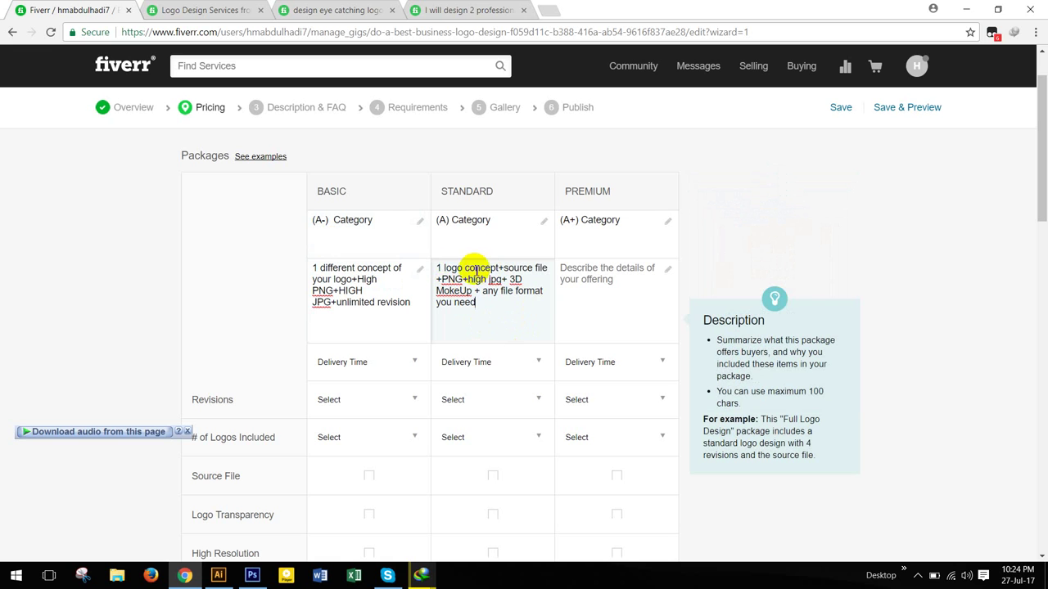
# Set the number of logo concepts to 5 in the Basic description and to 8 in the Standard description
pyautogui.moveTo(447, 269); pyautogui.dragTo(429, 269)
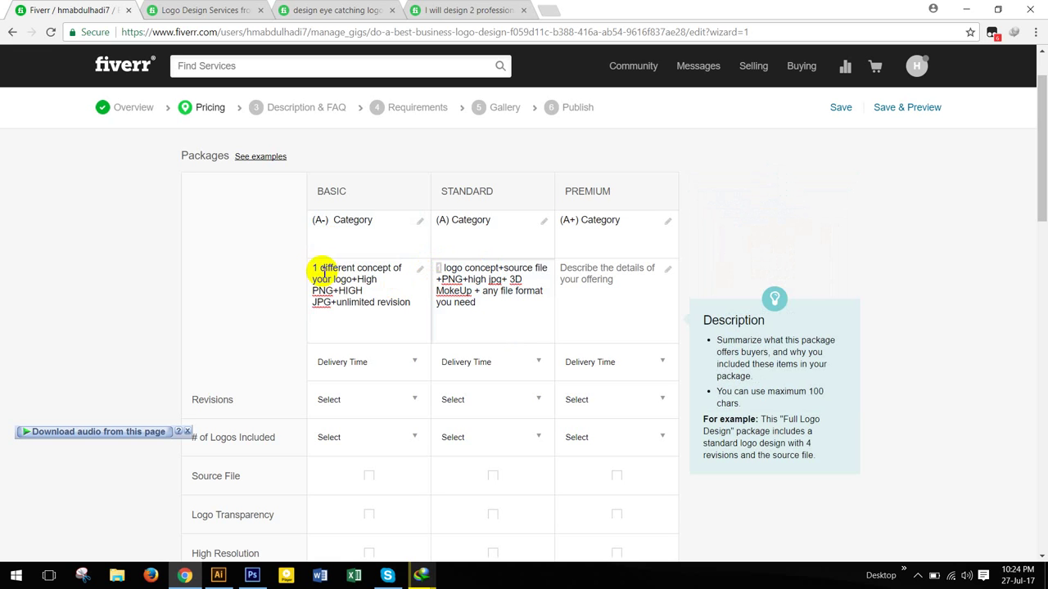
pyautogui.moveTo(318, 270); pyautogui.dragTo(303, 273)
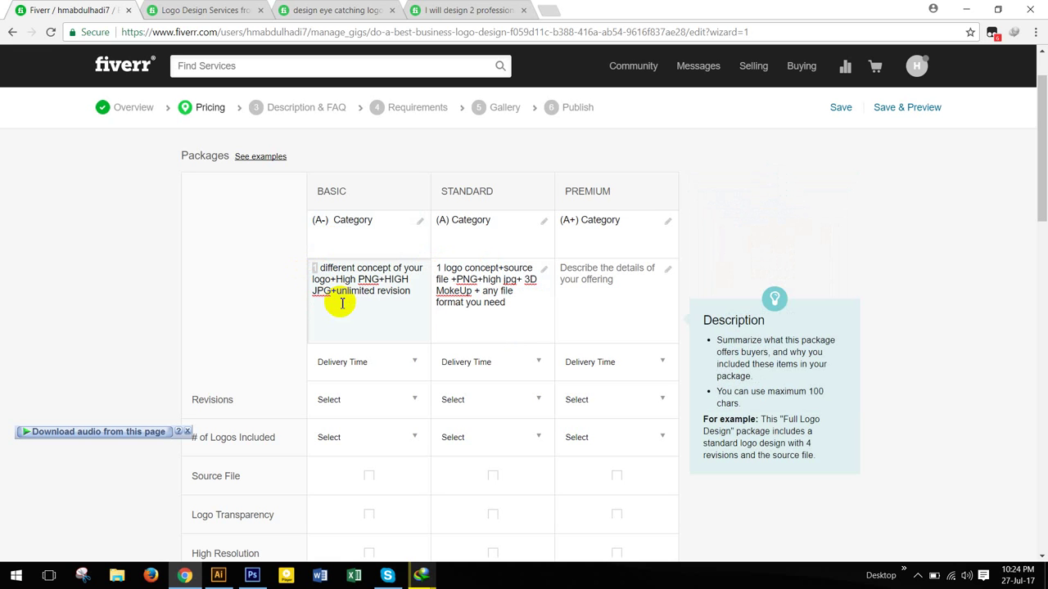
pyautogui.write('5')
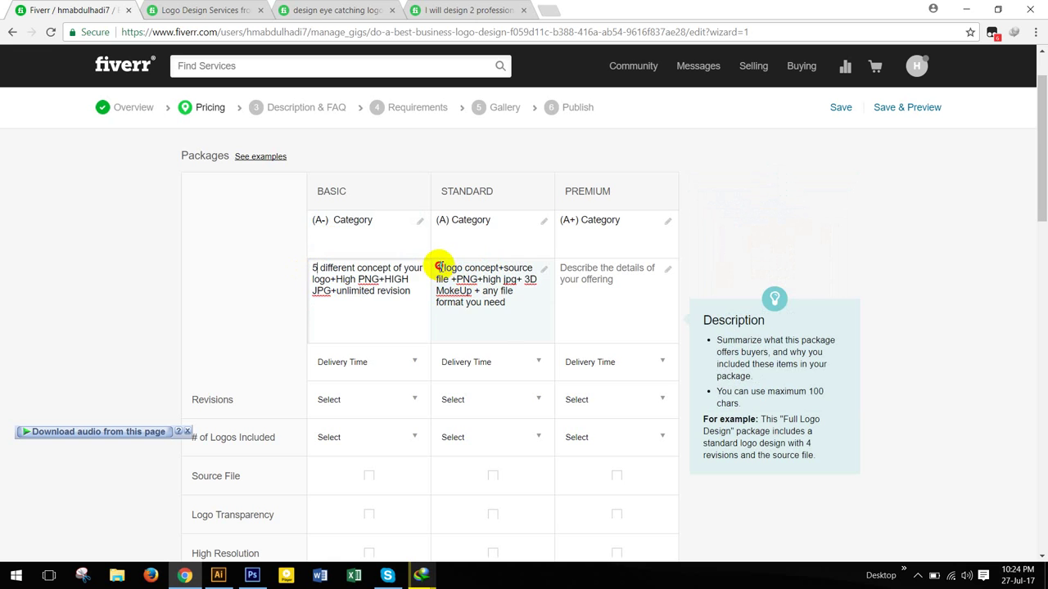
pyautogui.moveTo(438, 266); pyautogui.dragTo(430, 266)
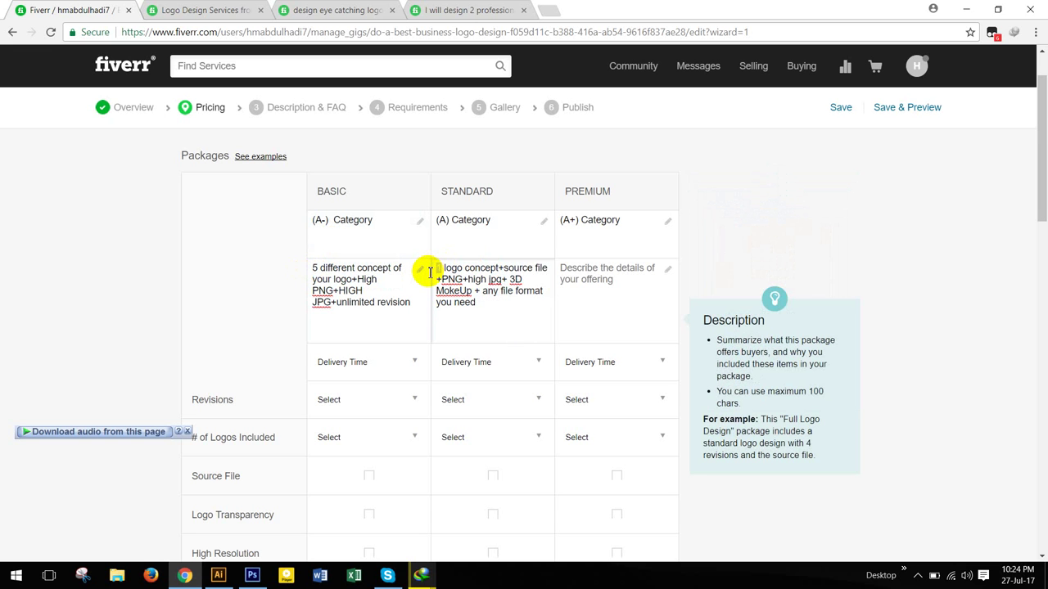
pyautogui.write('8')
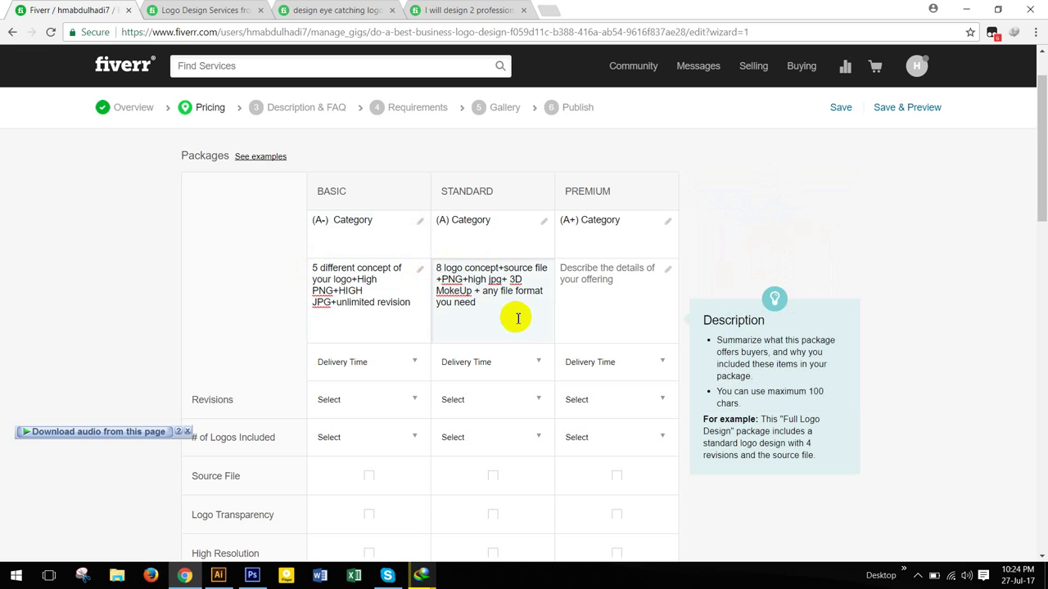
pyautogui.click(436, 263)
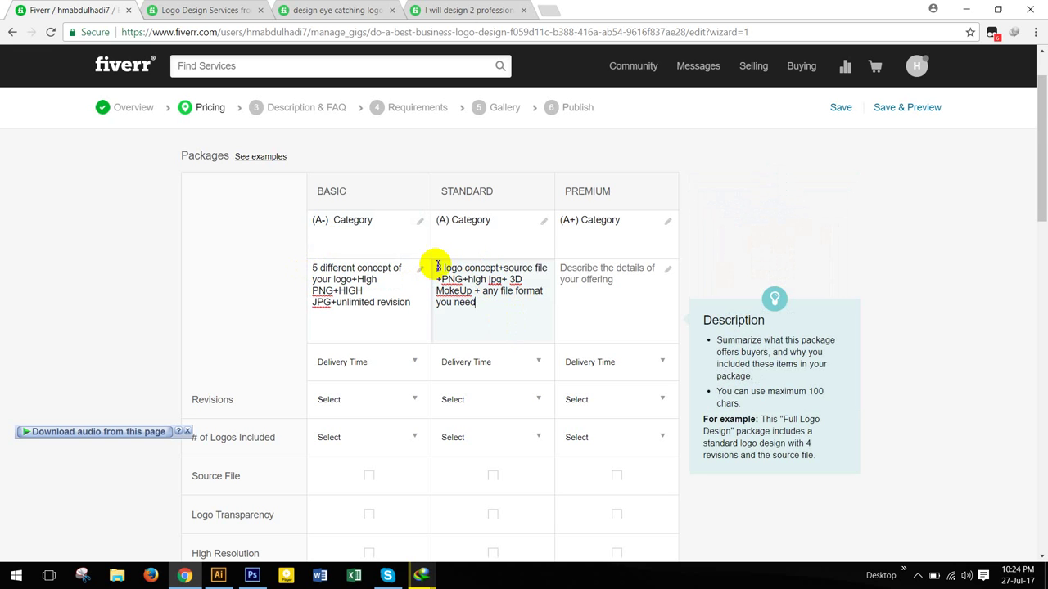
# Copy the Premium package's description from the package comparison of the "design eye catching logo" gig
pyautogui.click(233, 8)
pyautogui.click(360, 8)
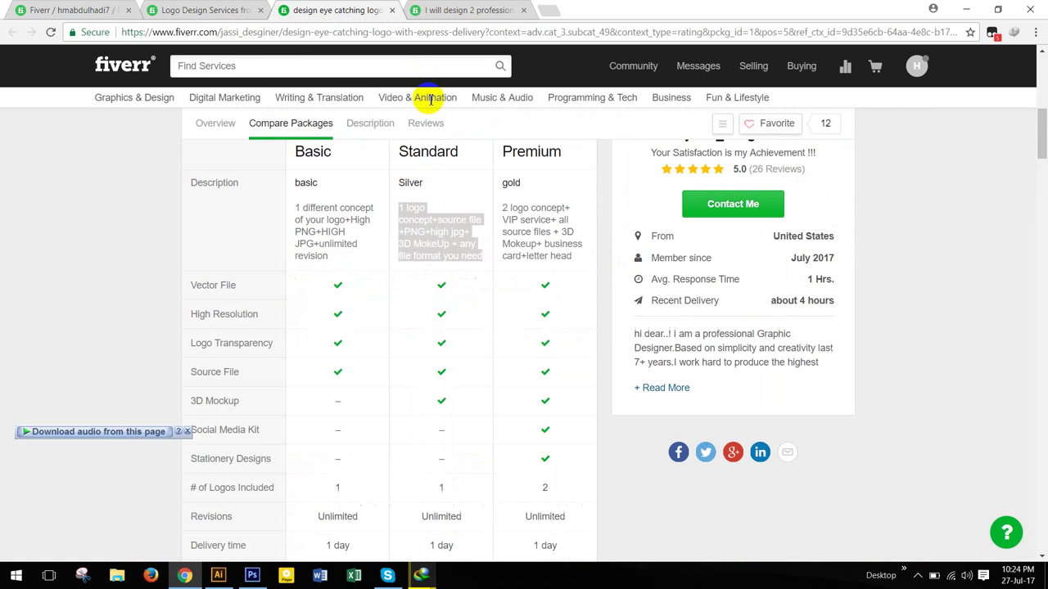
pyautogui.moveTo(571, 257); pyautogui.dragTo(498, 206)
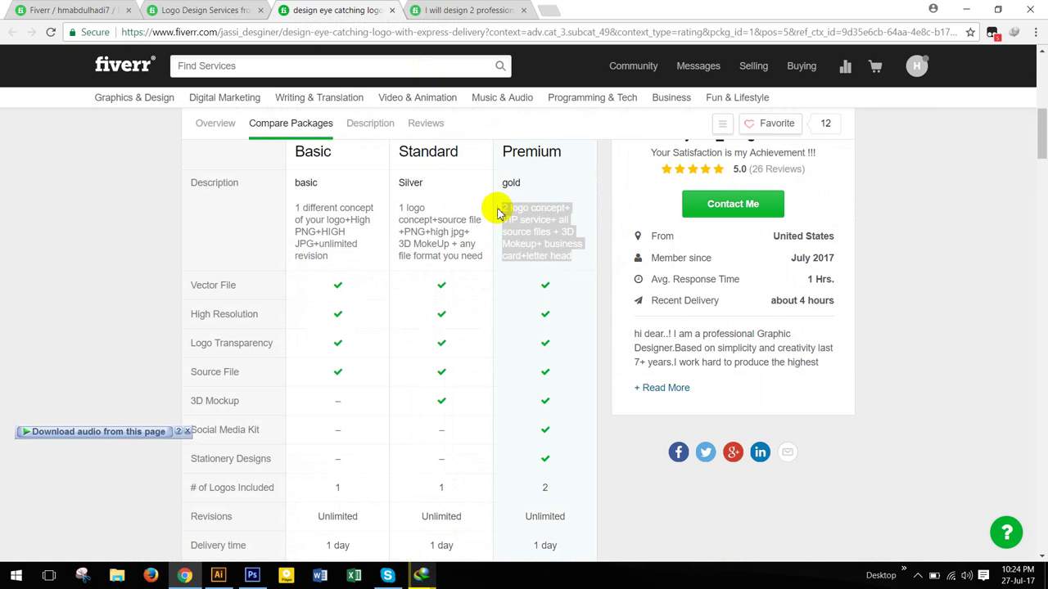
pyautogui.rightClick(538, 235)
pyautogui.click(550, 224)
# Paste "2 logo concept+ VIP service+ all source files + 3D Mokeup+ business card+letter head" as the new gig's Premium package description
pyautogui.click(70, 9)
pyautogui.click(613, 232)
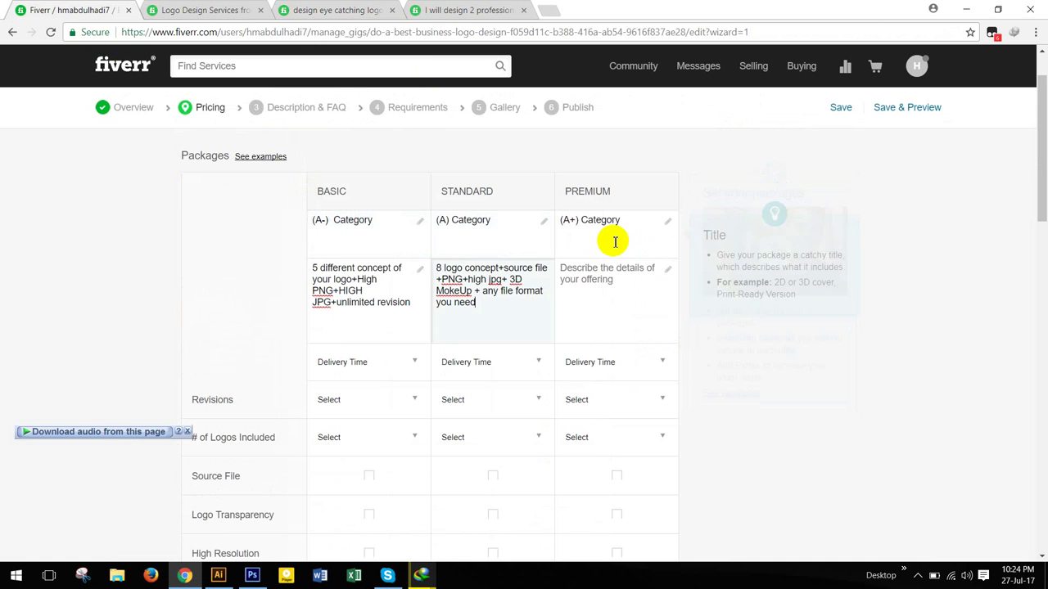
pyautogui.click(594, 278)
pyautogui.hotkey('ctrl', 'v')
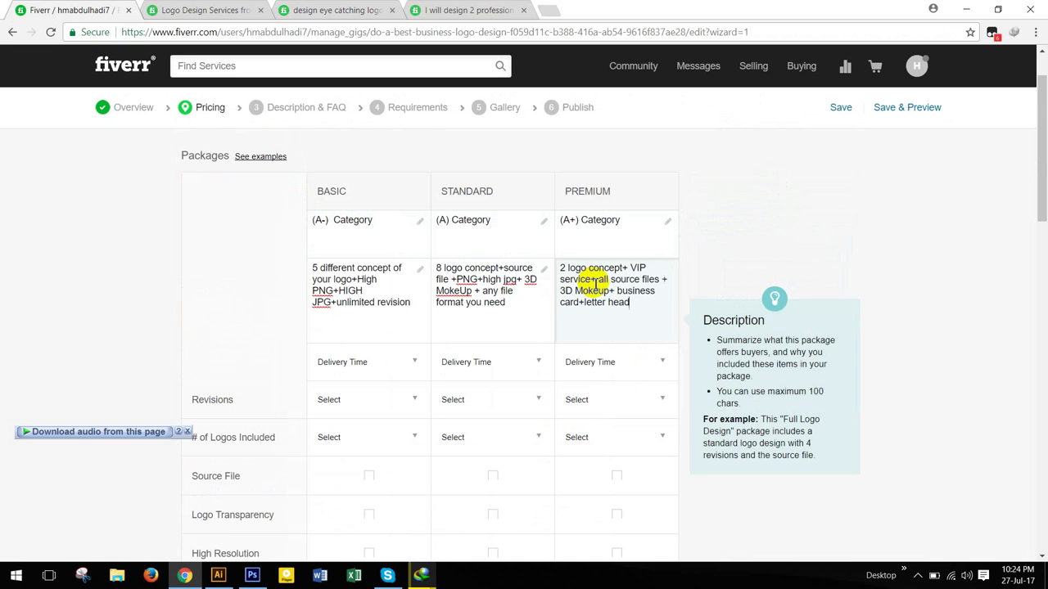
# Set the number of logo concepts in the Premium package's description to 12
pyautogui.click(546, 266)
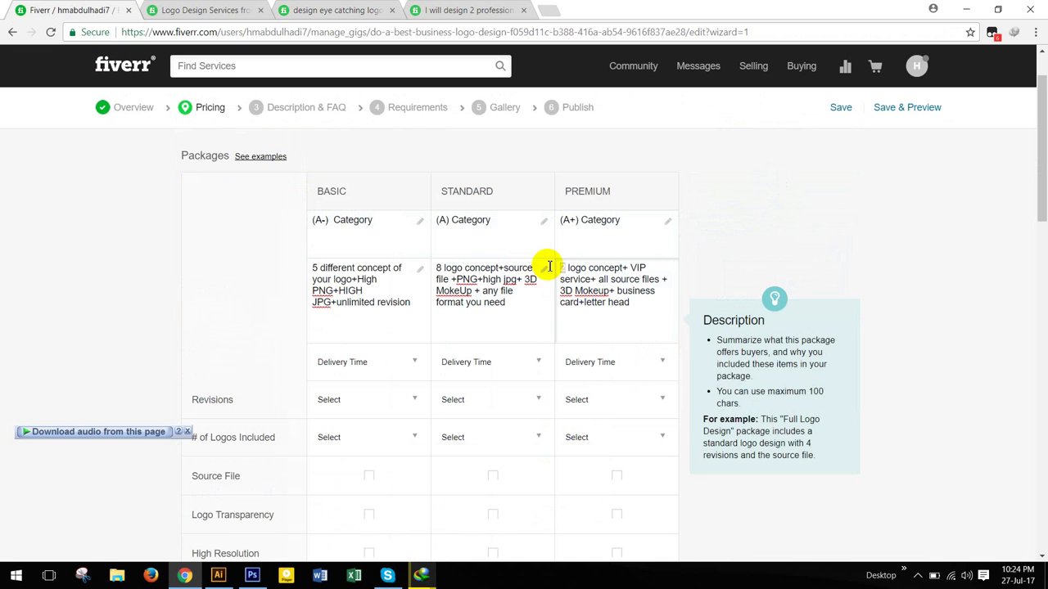
pyautogui.doubleClick(559, 268)
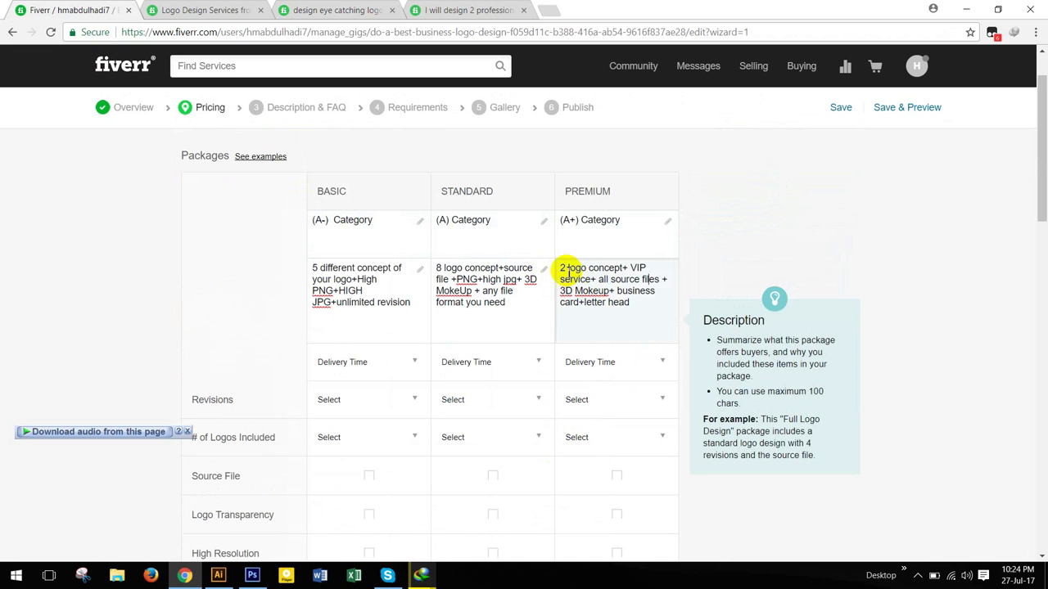
pyautogui.click(531, 257)
pyautogui.press('Num_Lock')
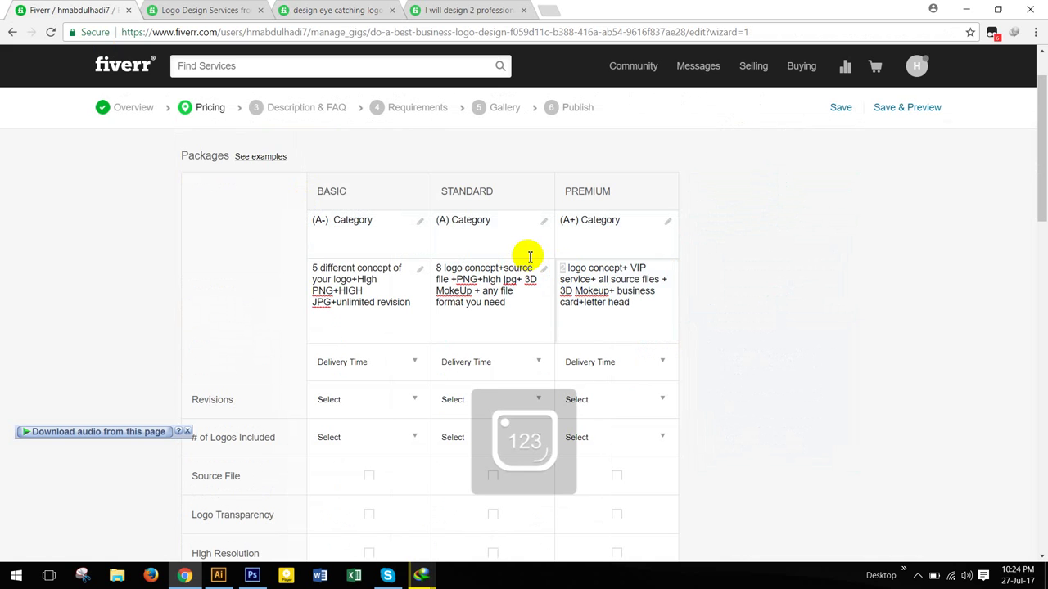
pyautogui.write('12')
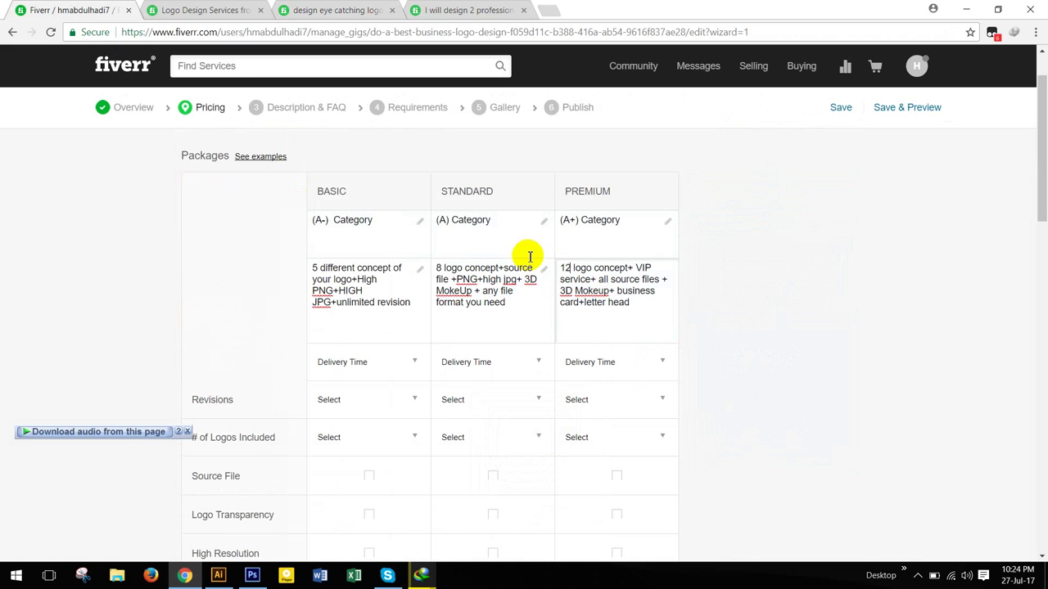
pyautogui.click(604, 325)
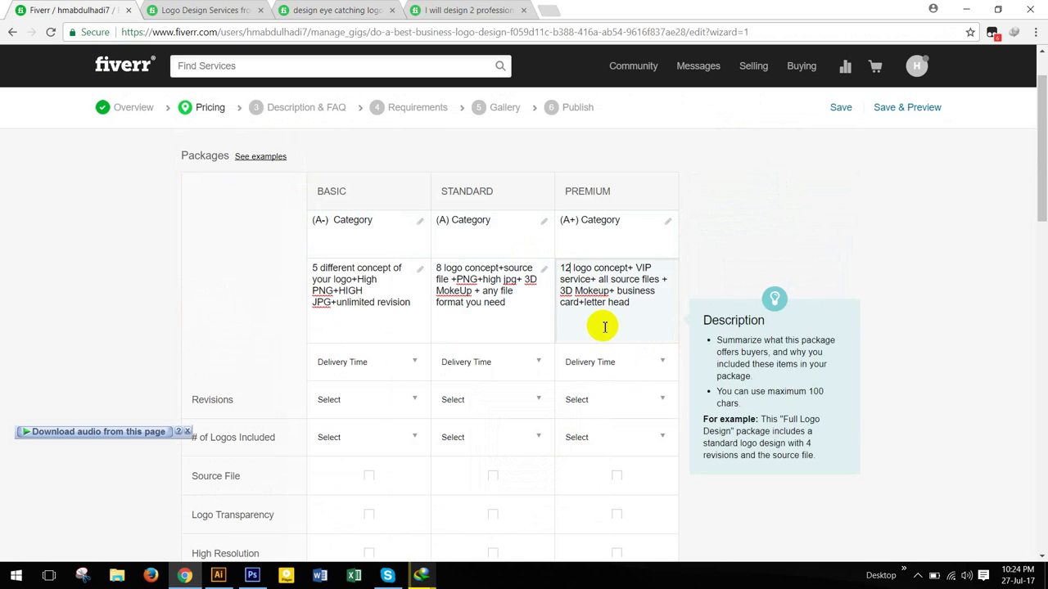
pyautogui.press('Num_Lock')
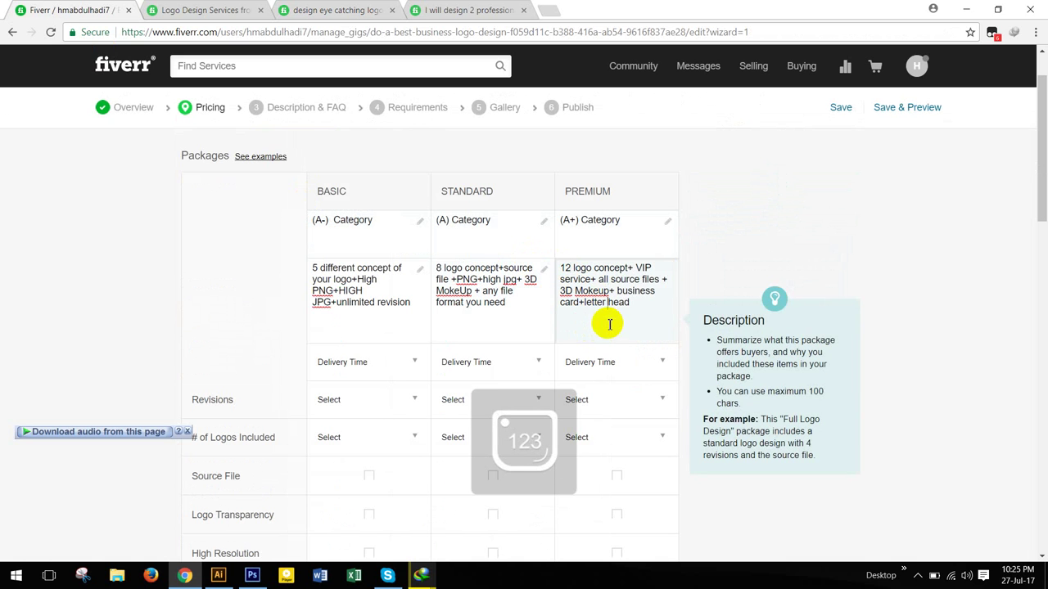
pyautogui.click(608, 302)
pyautogui.click(481, 299)
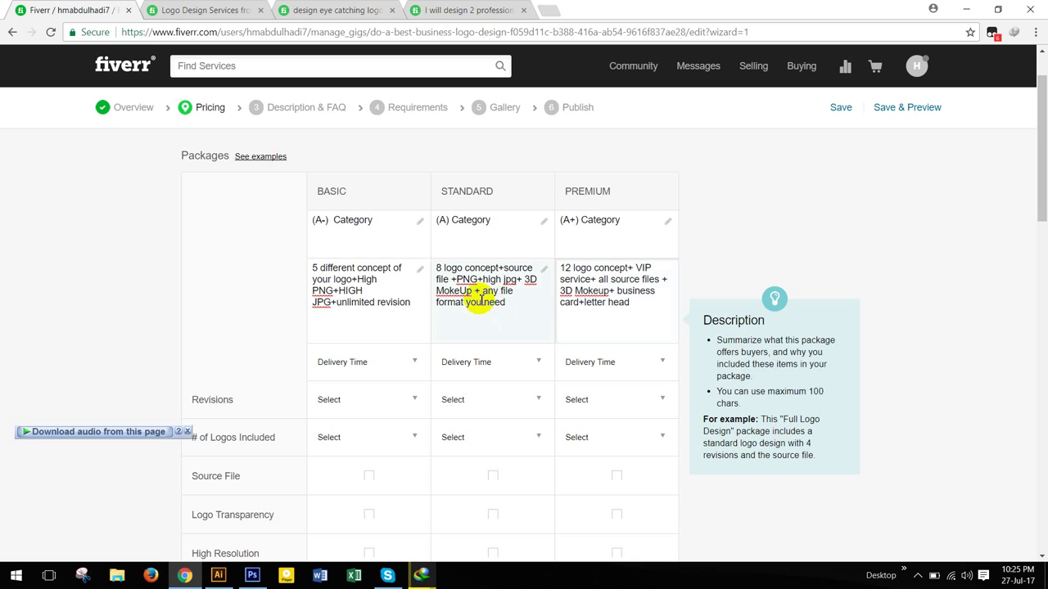
pyautogui.click(348, 290)
pyautogui.click(479, 291)
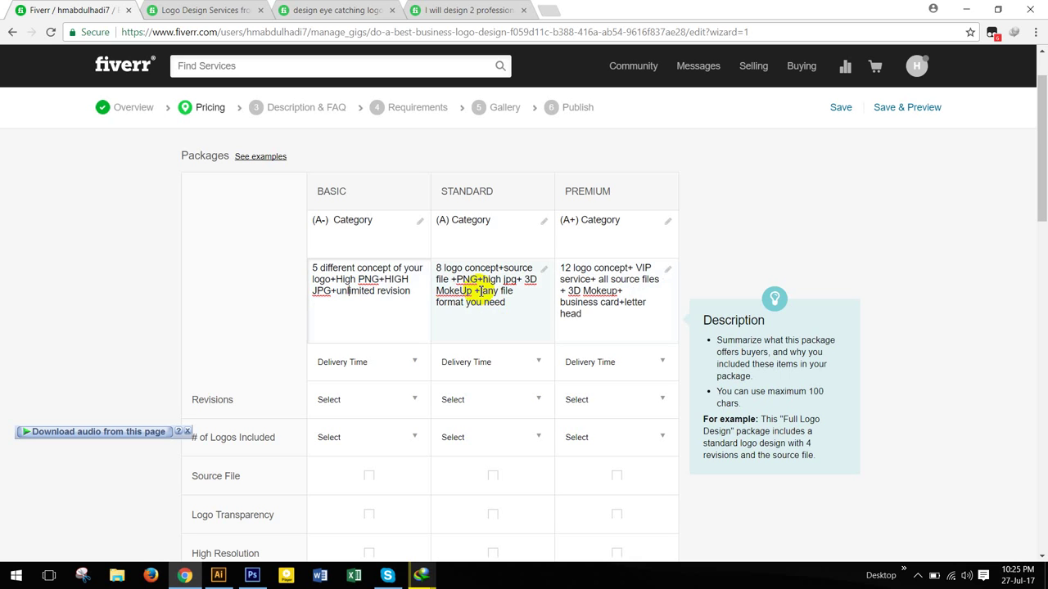
pyautogui.click(584, 302)
pyautogui.click(479, 320)
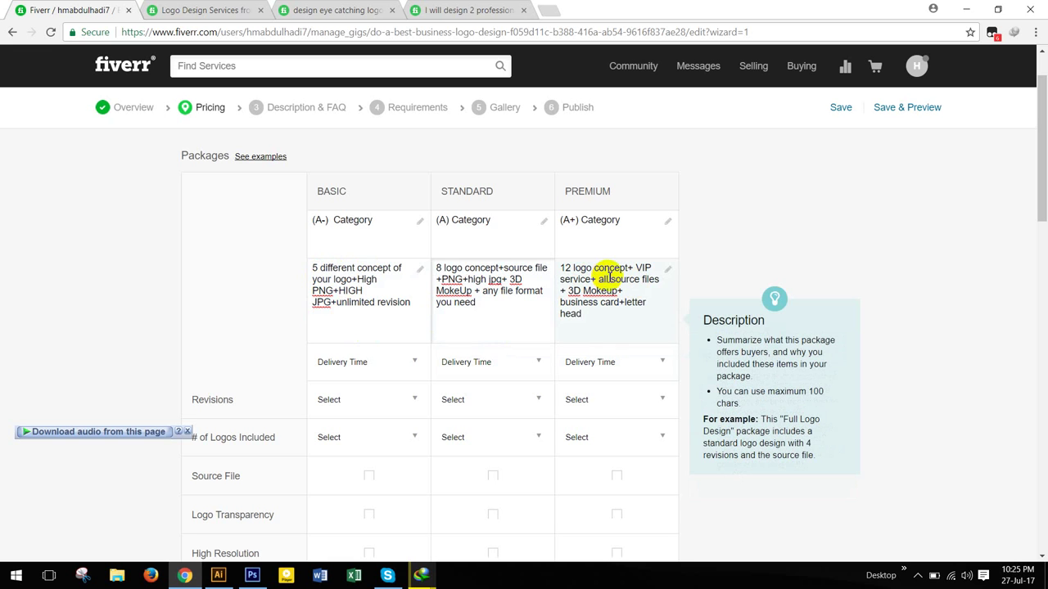
# Add a plus sign after the concept counts in the package descriptions, making them 5+ for Basic, 8+ for Standard and 12+ for Premium
pyautogui.click(315, 270)
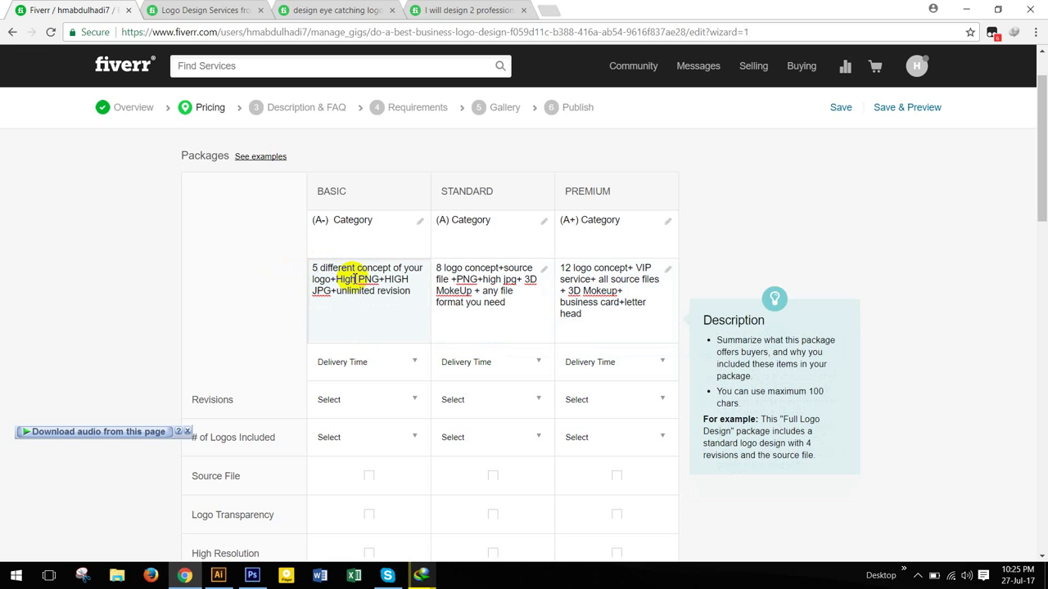
pyautogui.write('+')
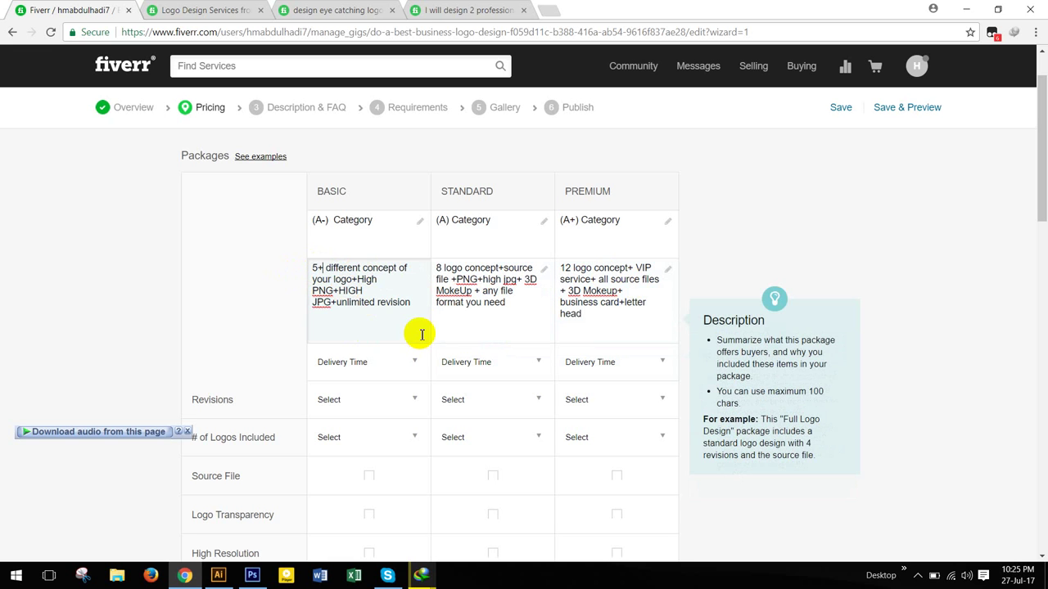
pyautogui.click(440, 269)
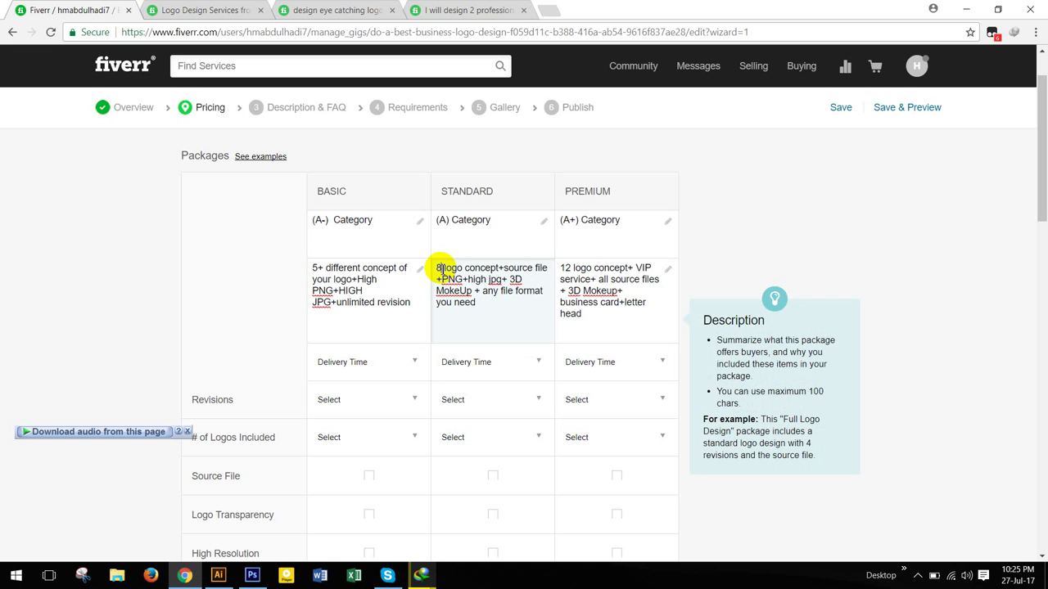
pyautogui.write('+')
pyautogui.click(568, 270)
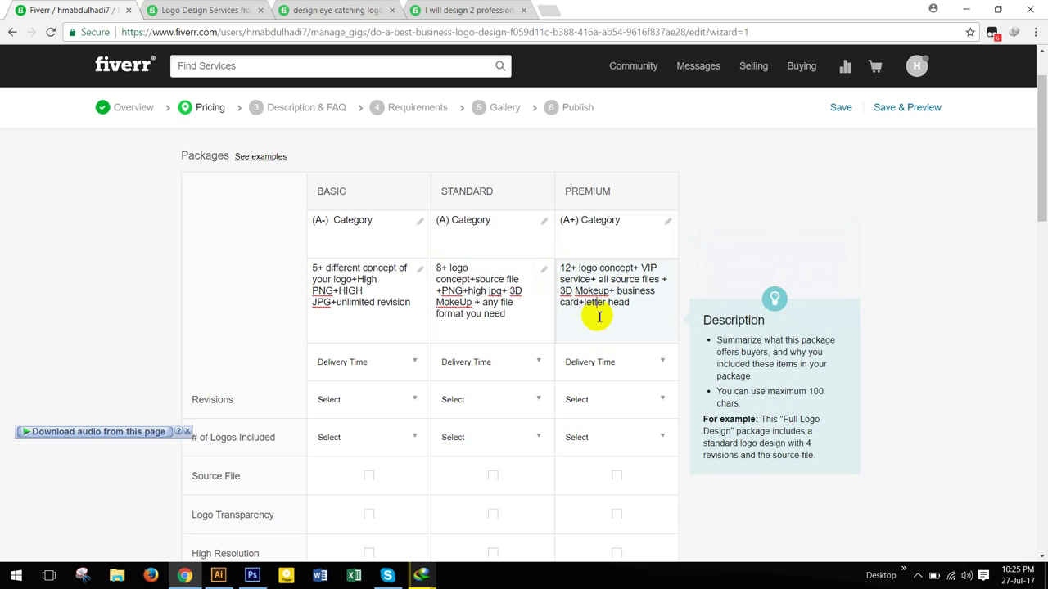
# Set the delivery time to 1 day for Basic, 2 days for Standard and 3 days for Premium
pyautogui.scroll(-1, 597, 316)
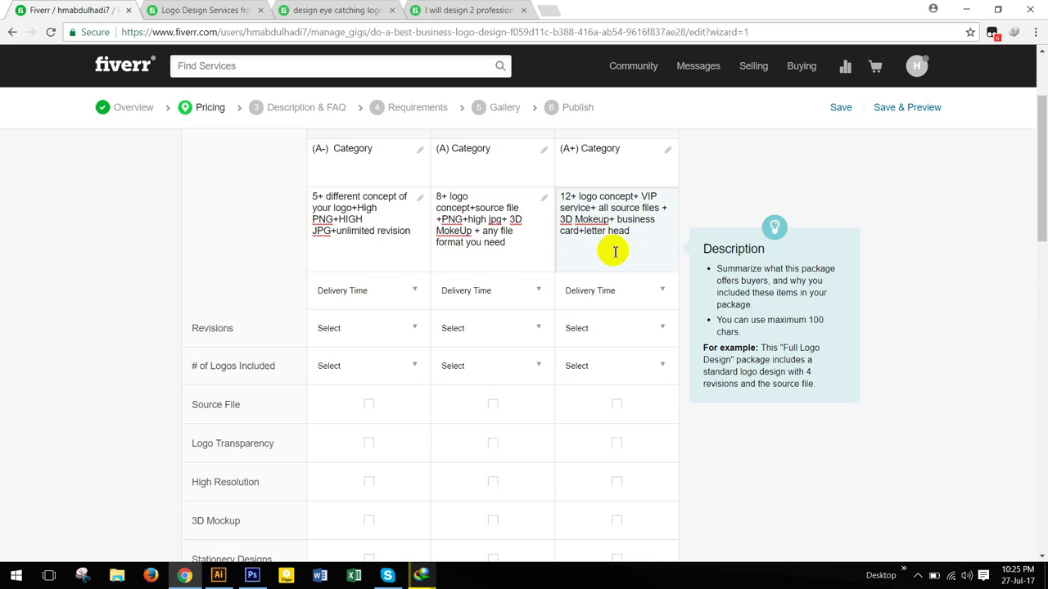
pyautogui.scroll(-3, 573, 260)
pyautogui.scroll(3, 426, 275)
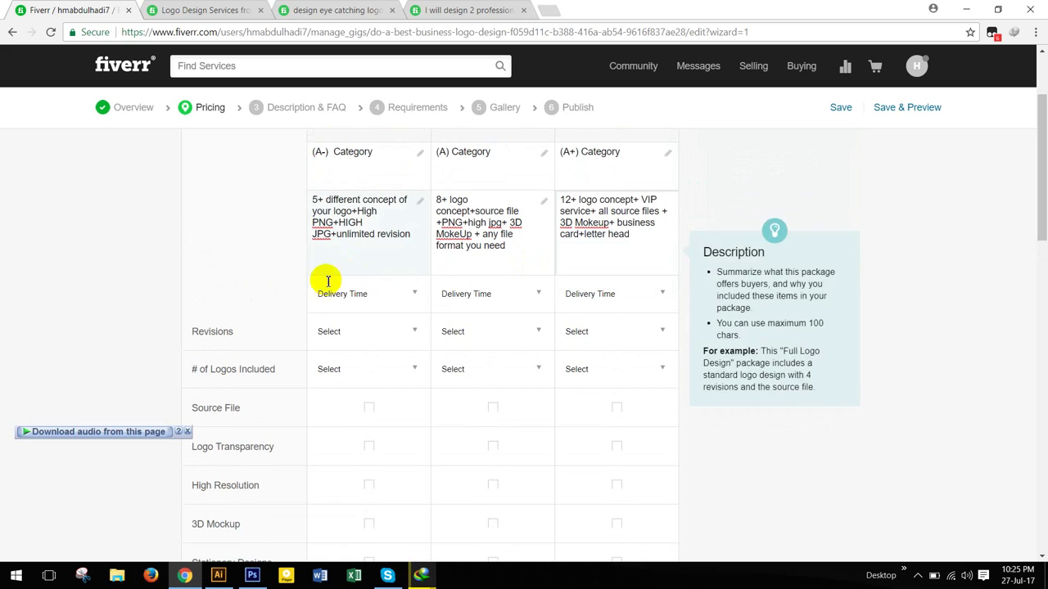
pyautogui.click(401, 291)
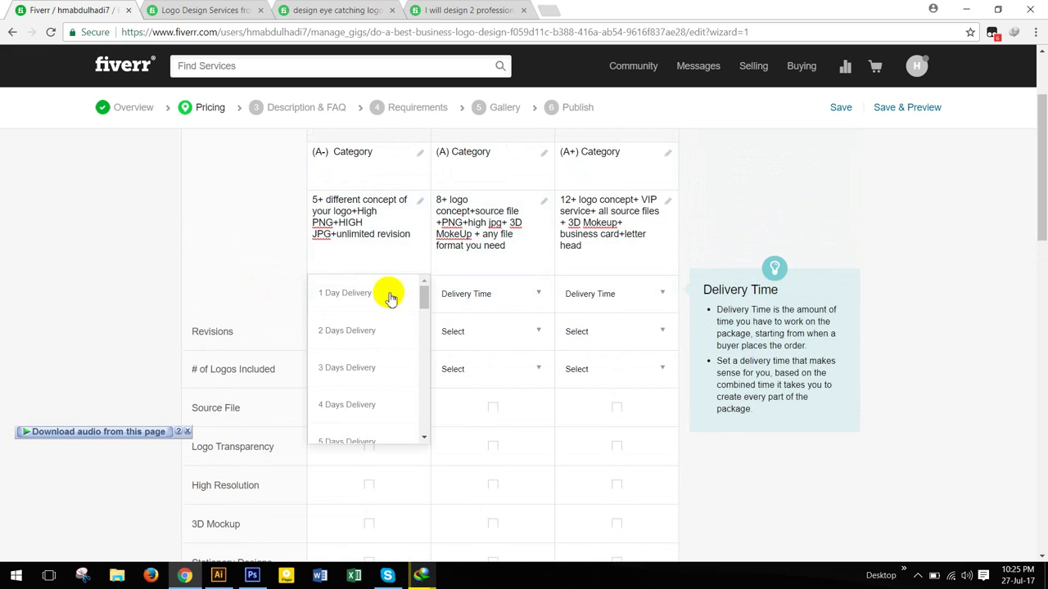
pyautogui.click(344, 294)
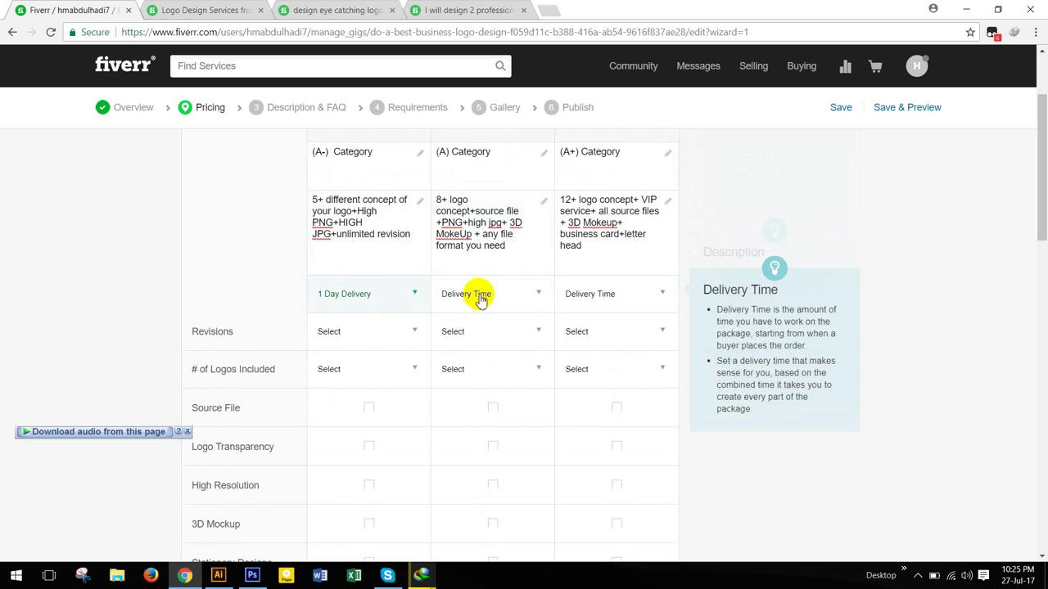
pyautogui.click(539, 296)
pyautogui.click(446, 330)
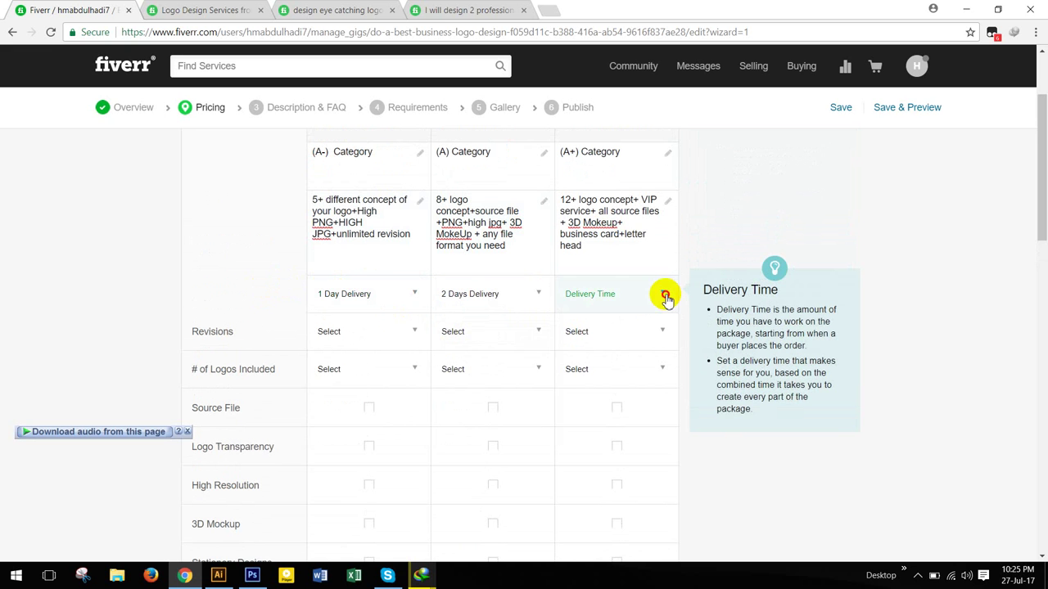
pyautogui.click(664, 295)
pyautogui.click(577, 368)
# Set the Basic package's revisions to Unlimited
pyautogui.scroll(-2, 573, 364)
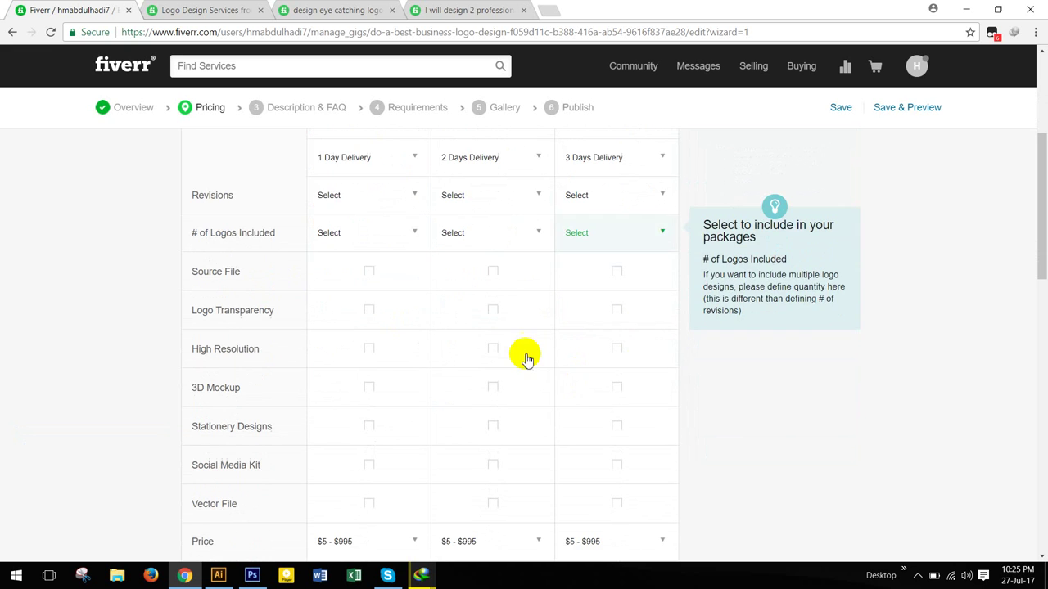
pyautogui.click(418, 200)
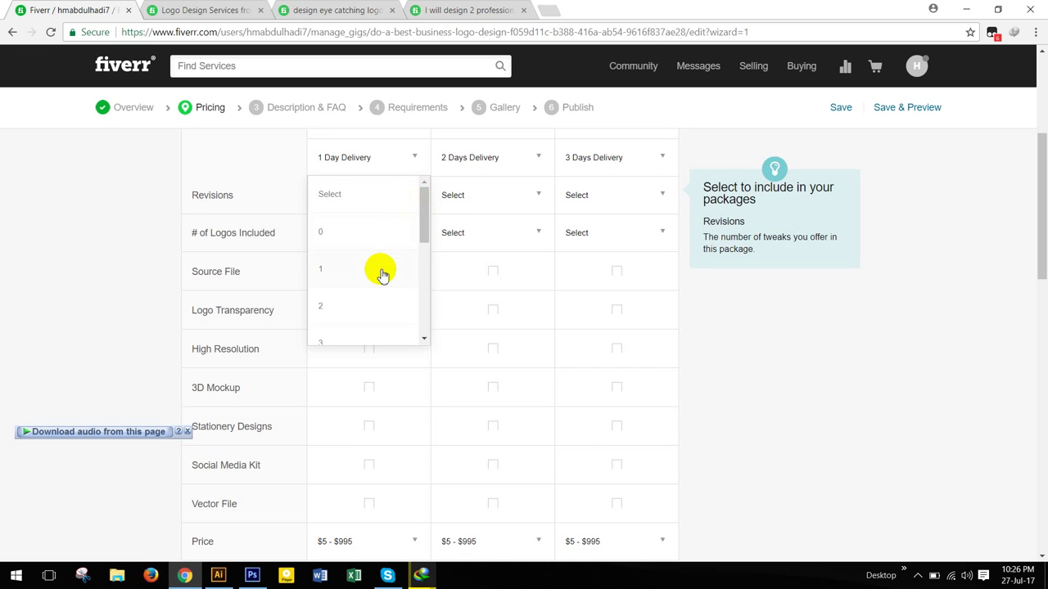
pyautogui.scroll(-3, 376, 294)
pyautogui.click(357, 331)
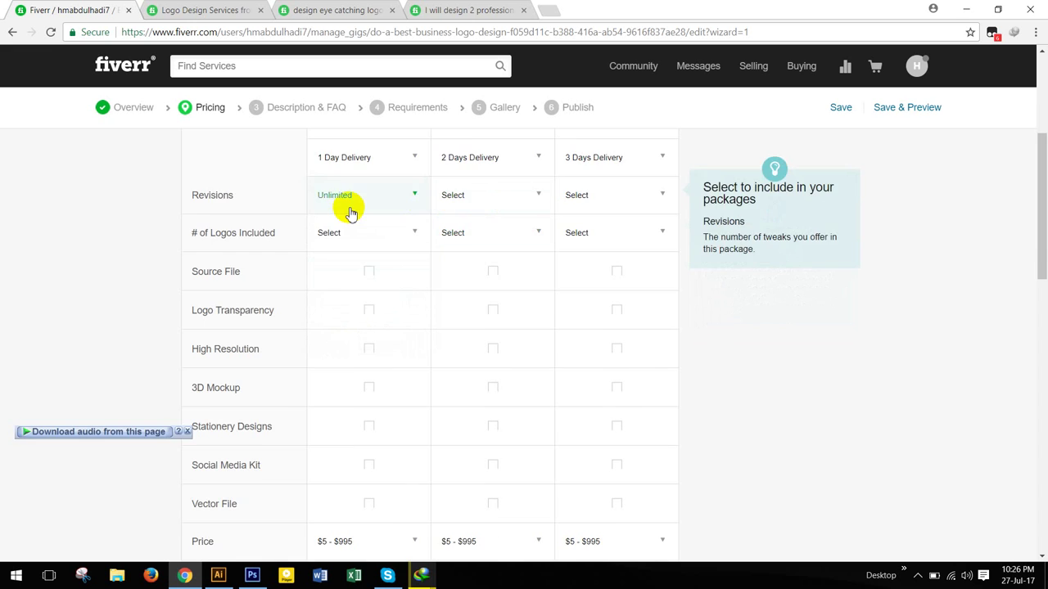
pyautogui.scroll(1, 346, 208)
pyautogui.click(537, 227)
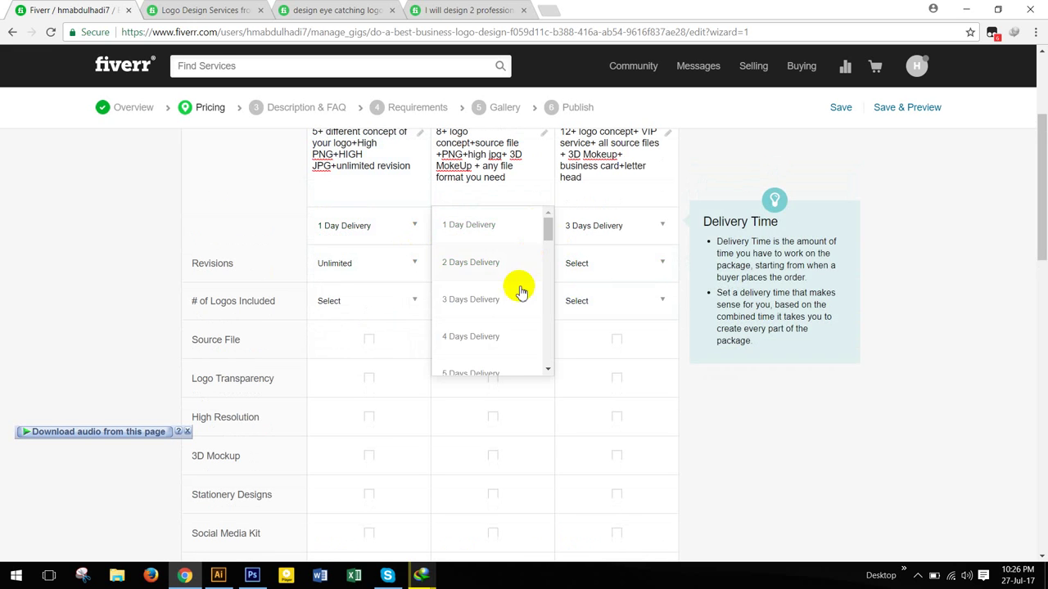
pyautogui.scroll(-5, 505, 327)
pyautogui.scroll(-6, 476, 344)
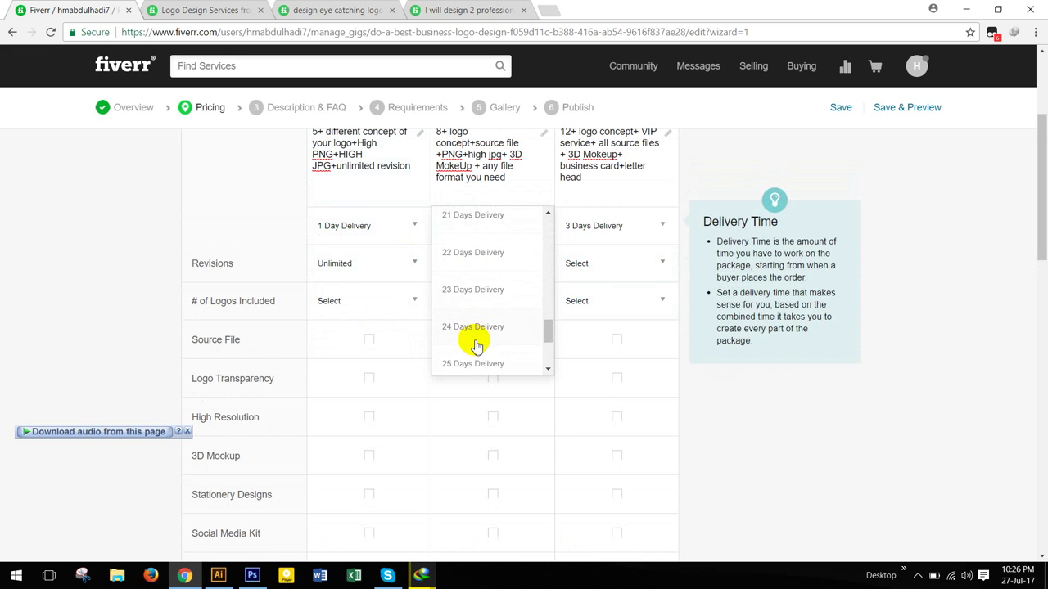
pyautogui.scroll(4, 484, 275)
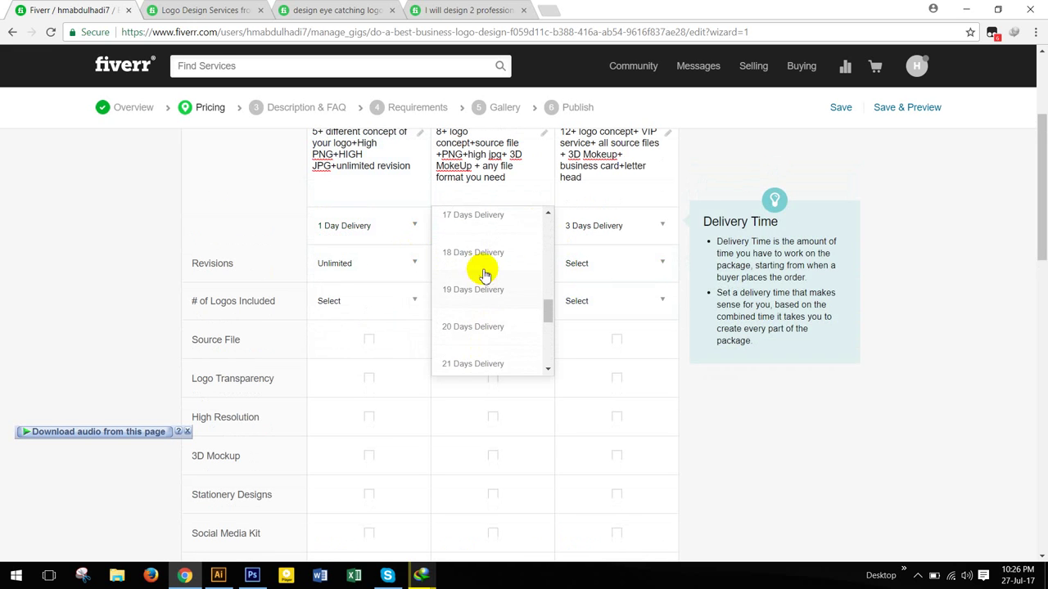
pyautogui.click(273, 210)
# Set the revisions of the Standard and Premium packages to Unlimited
pyautogui.click(491, 270)
pyautogui.scroll(-3, 494, 283)
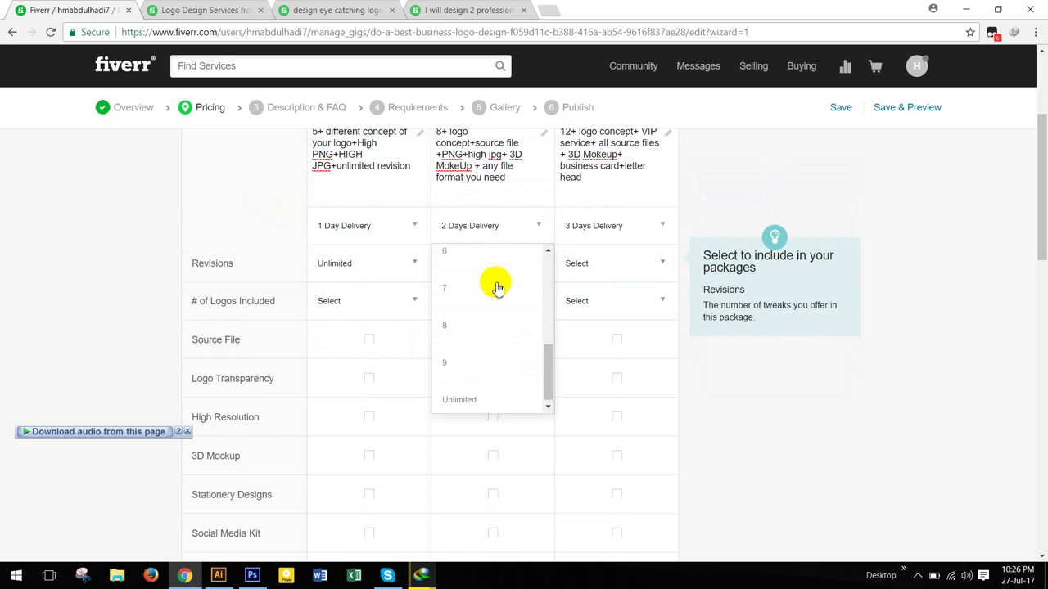
pyautogui.click(619, 262)
pyautogui.click(619, 262)
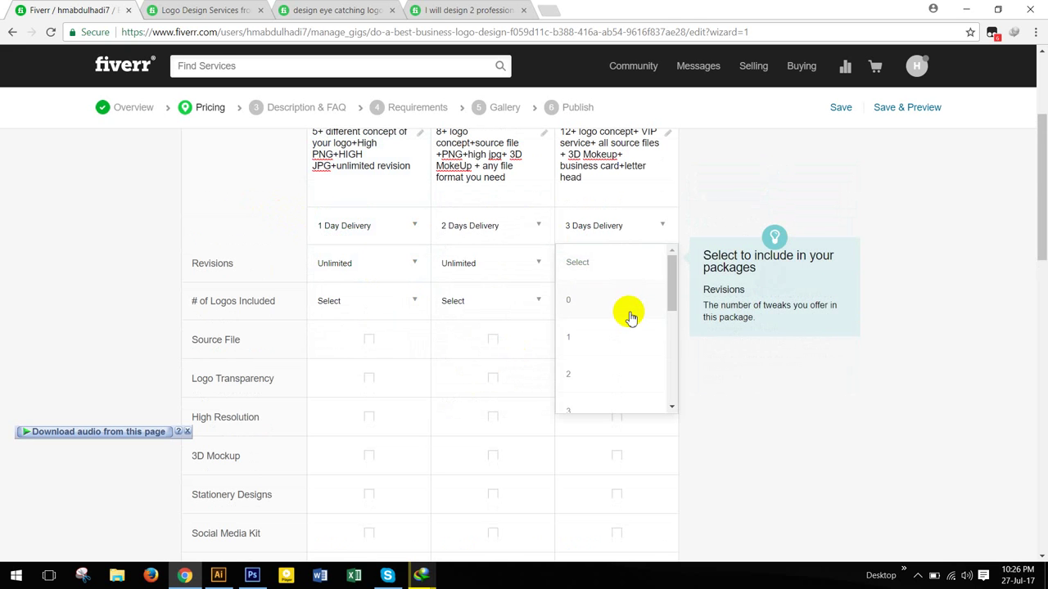
pyautogui.scroll(-3, 627, 344)
pyautogui.scroll(-3, 606, 364)
pyautogui.scroll(3, 599, 271)
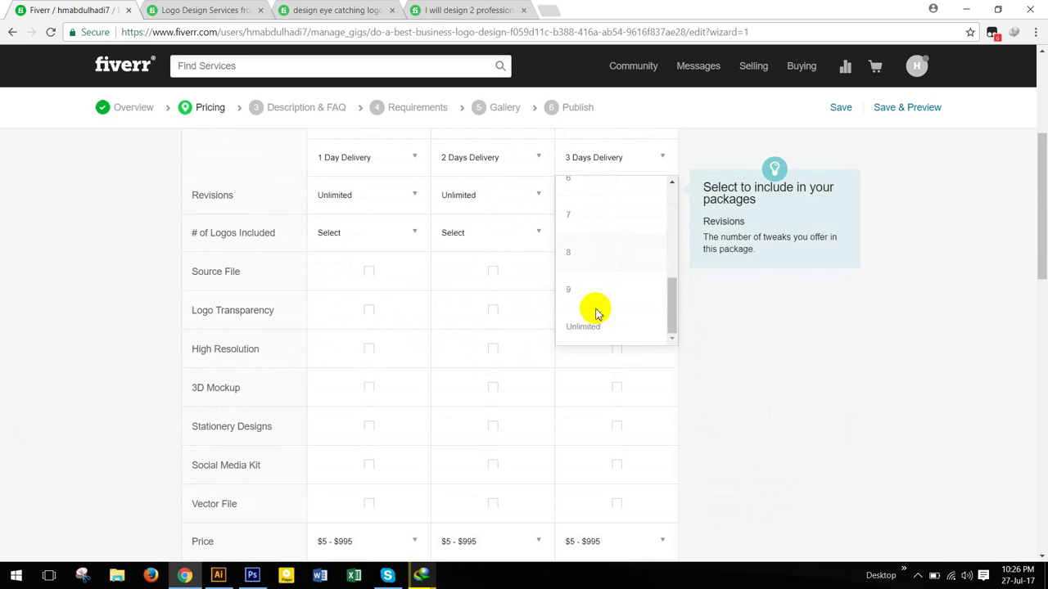
pyautogui.click(587, 326)
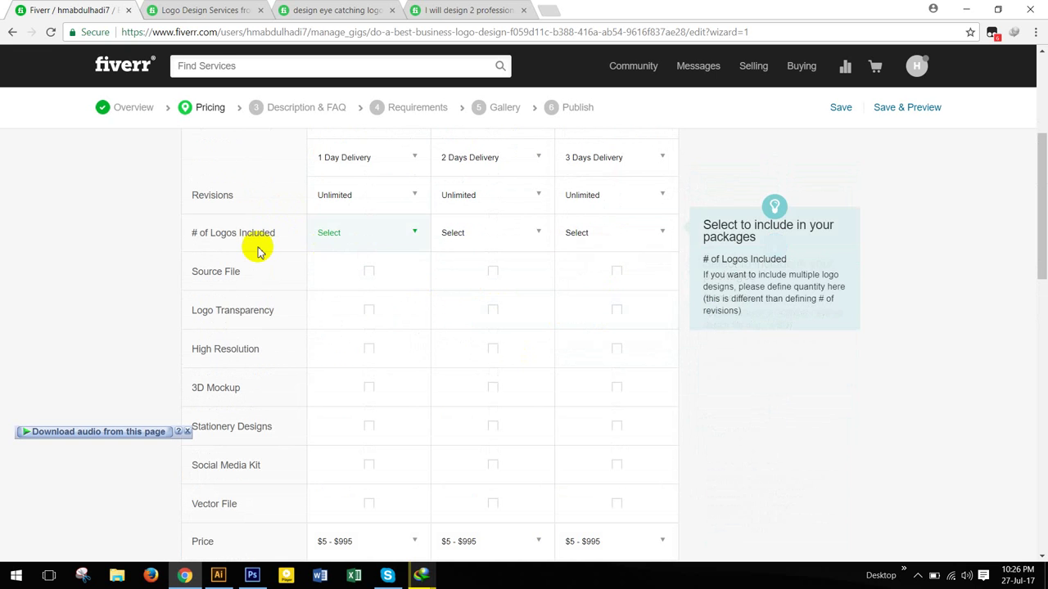
# Set the number of logos included to 5 for the Basic, Standard and Premium packages
pyautogui.click(418, 234)
pyautogui.scroll(-2, 380, 323)
pyautogui.scroll(-2, 379, 338)
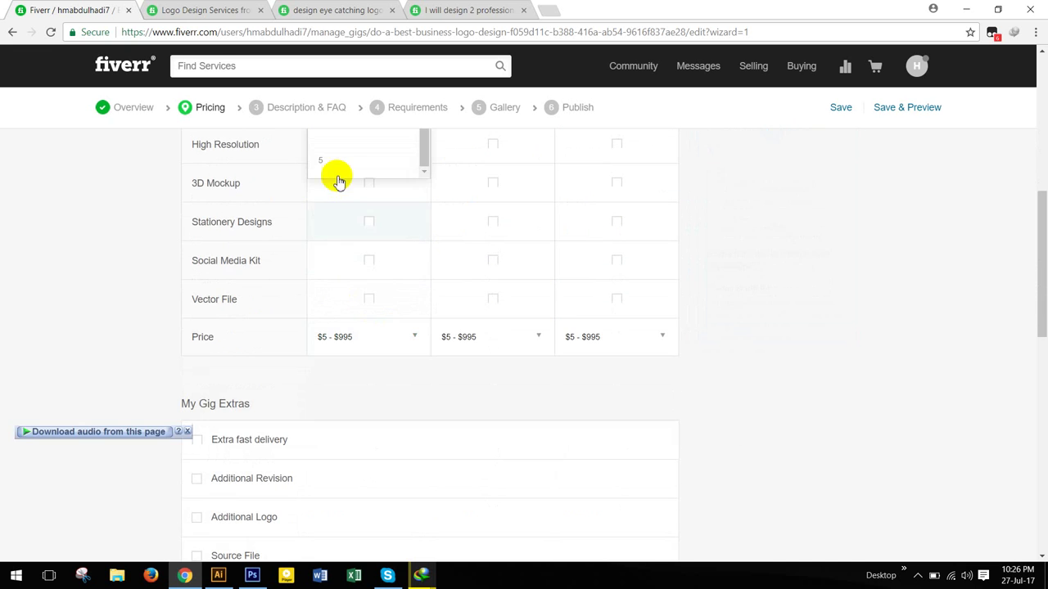
pyautogui.click(339, 175)
pyautogui.scroll(3, 491, 237)
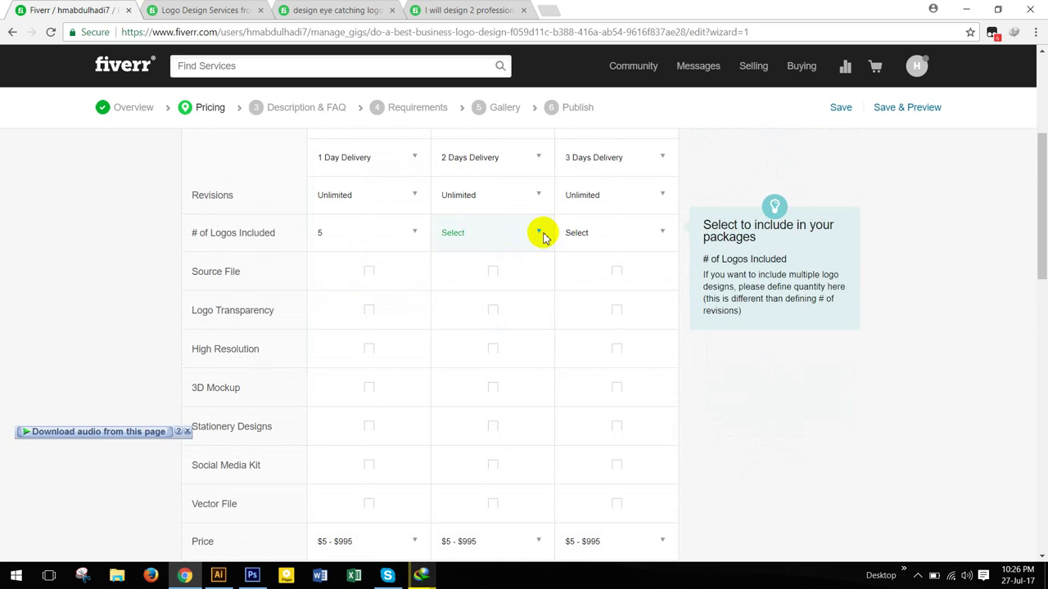
pyautogui.click(542, 236)
pyautogui.scroll(-2, 491, 325)
pyautogui.click(461, 368)
pyautogui.click(667, 233)
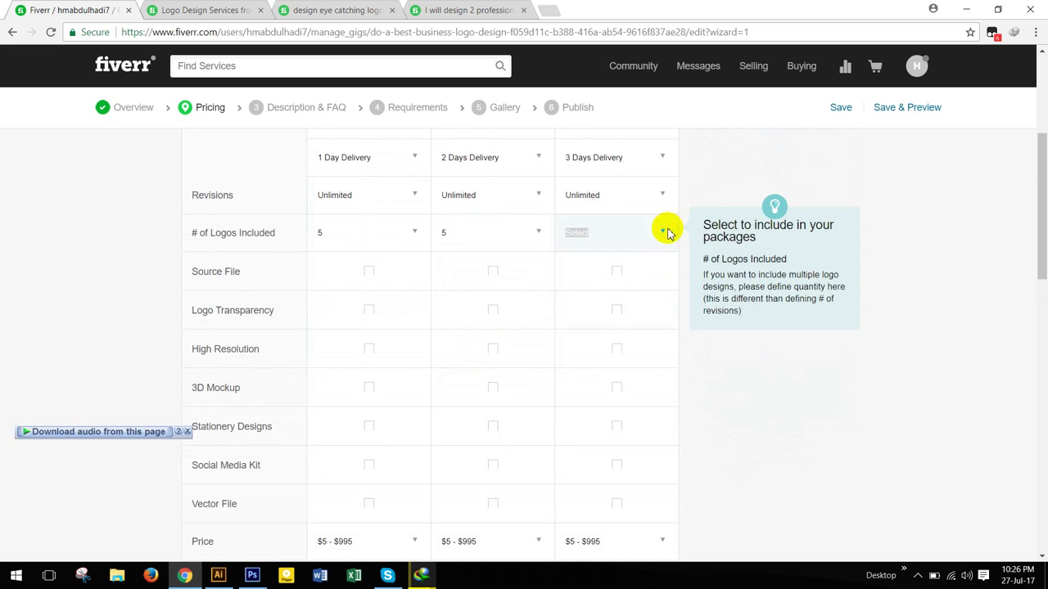
pyautogui.scroll(-2, 573, 311)
pyautogui.click(577, 367)
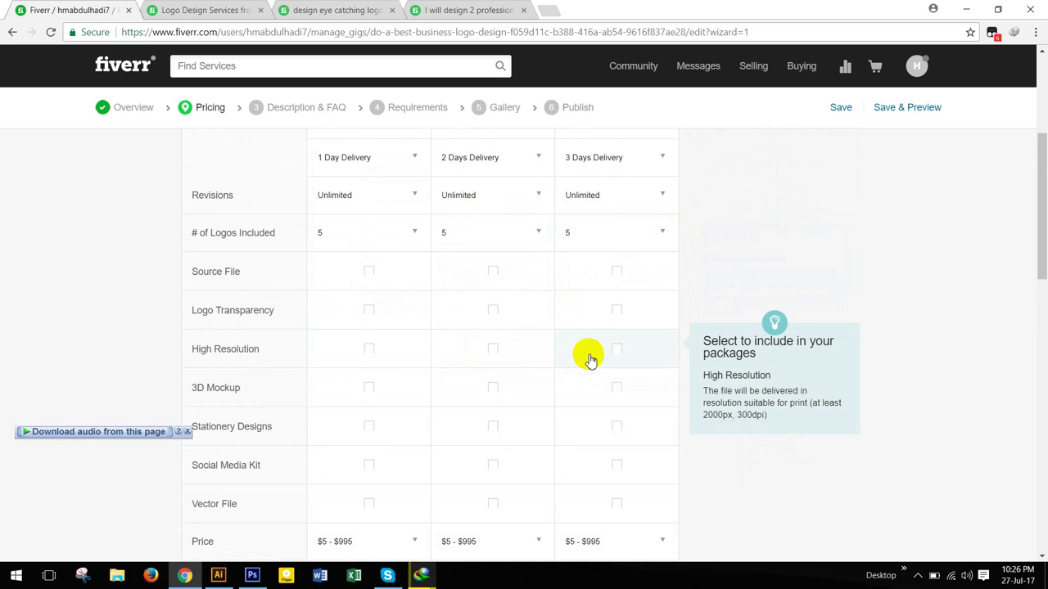
# Include Source File and Logo Transparency in all three packages
pyautogui.click(369, 273)
pyautogui.click(494, 271)
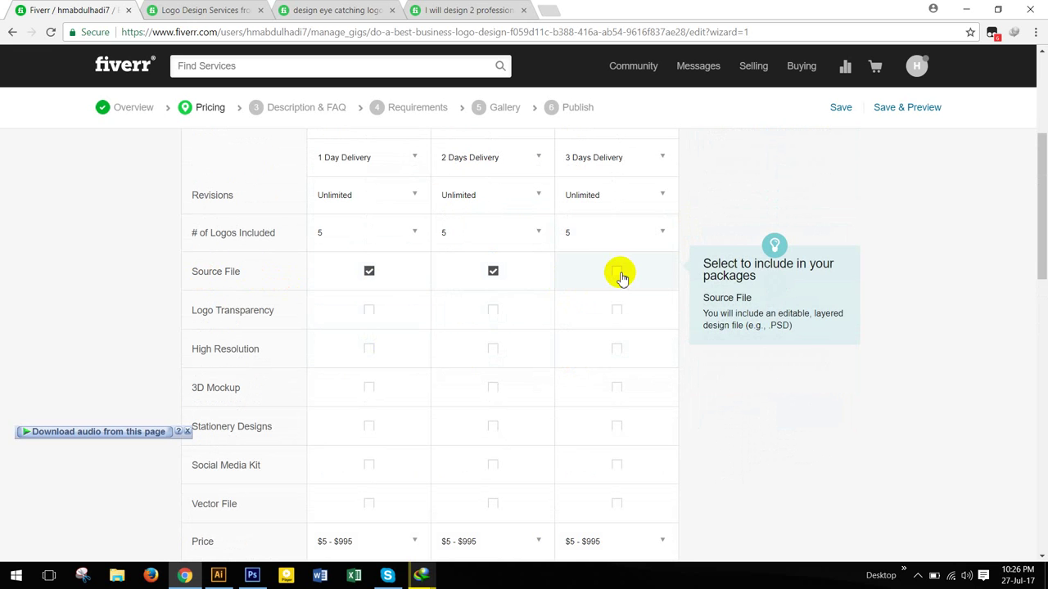
pyautogui.click(617, 273)
pyautogui.click(369, 309)
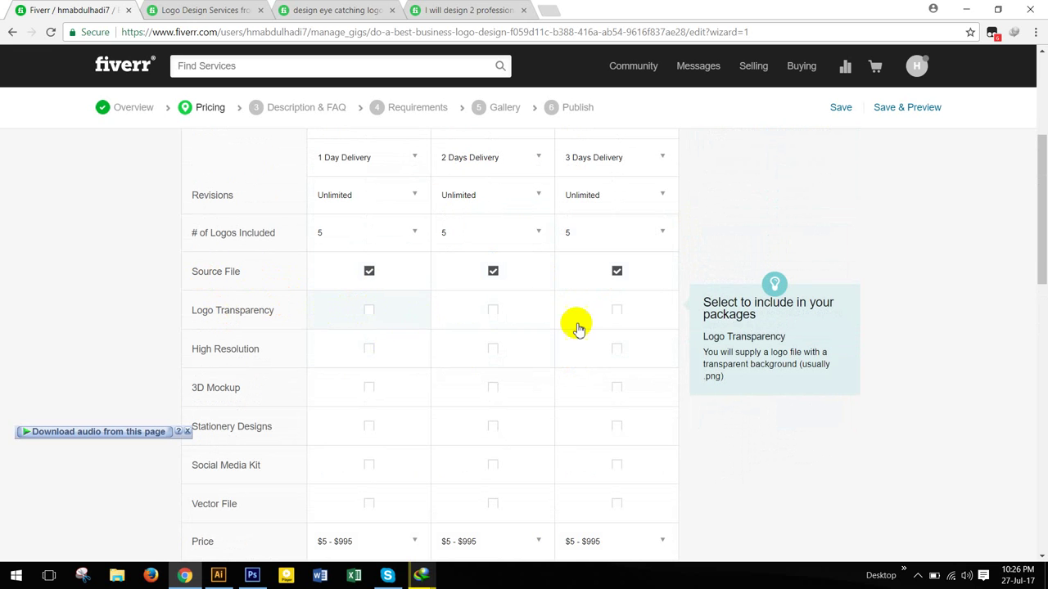
pyautogui.click(494, 310)
pyautogui.click(618, 310)
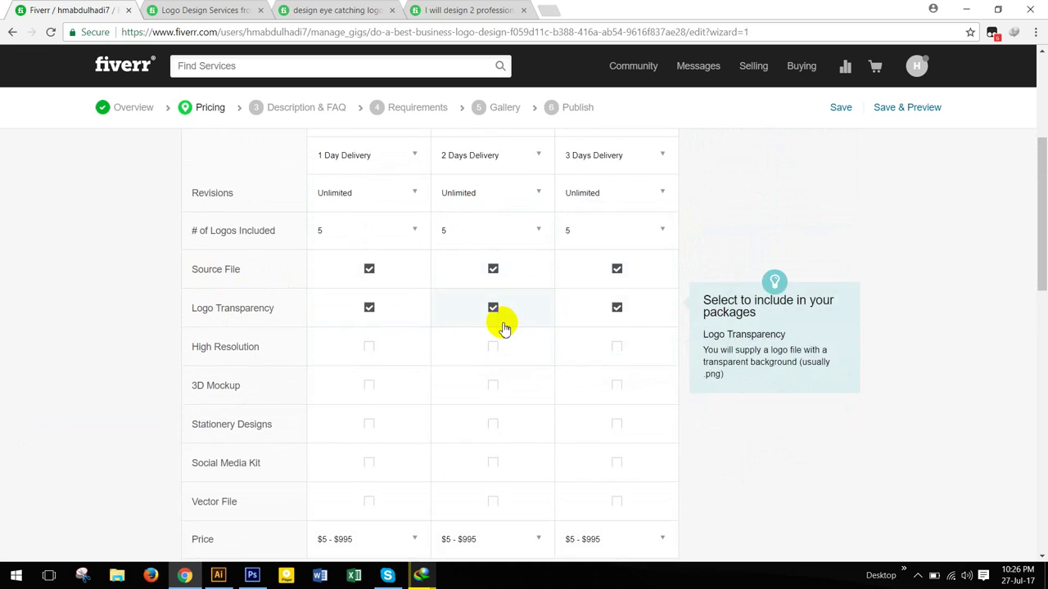
# Include High Resolution in the Basic, Standard and Premium packages
pyautogui.scroll(-1, 281, 303)
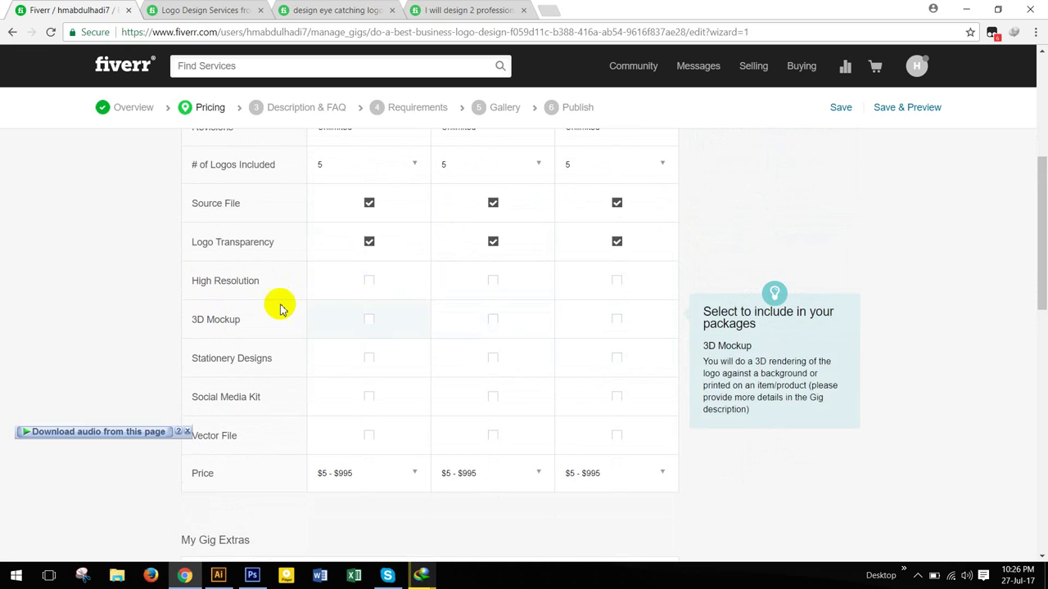
pyautogui.click(369, 282)
pyautogui.click(496, 283)
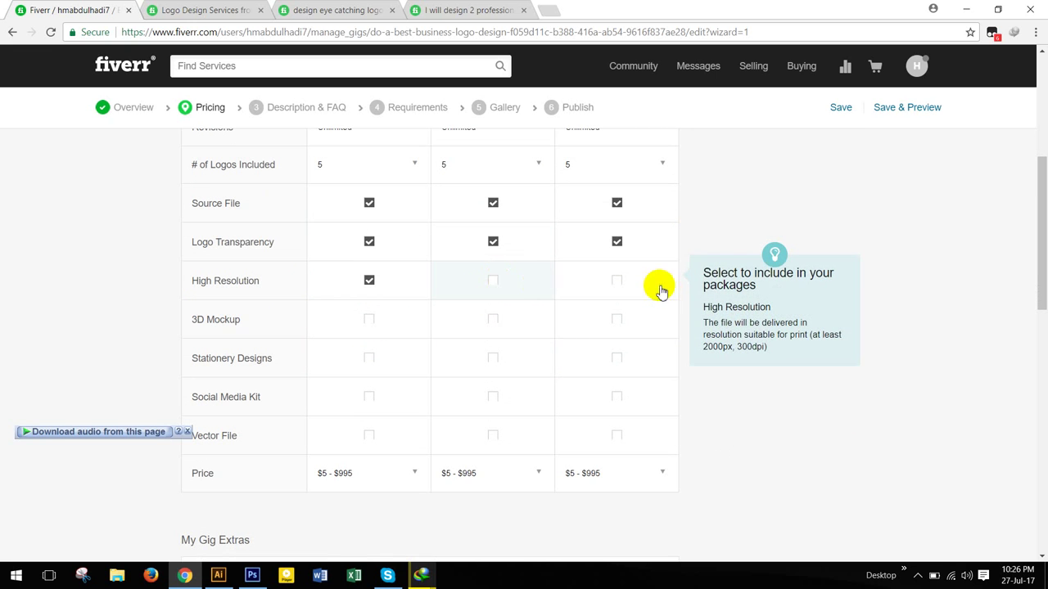
pyautogui.click(617, 282)
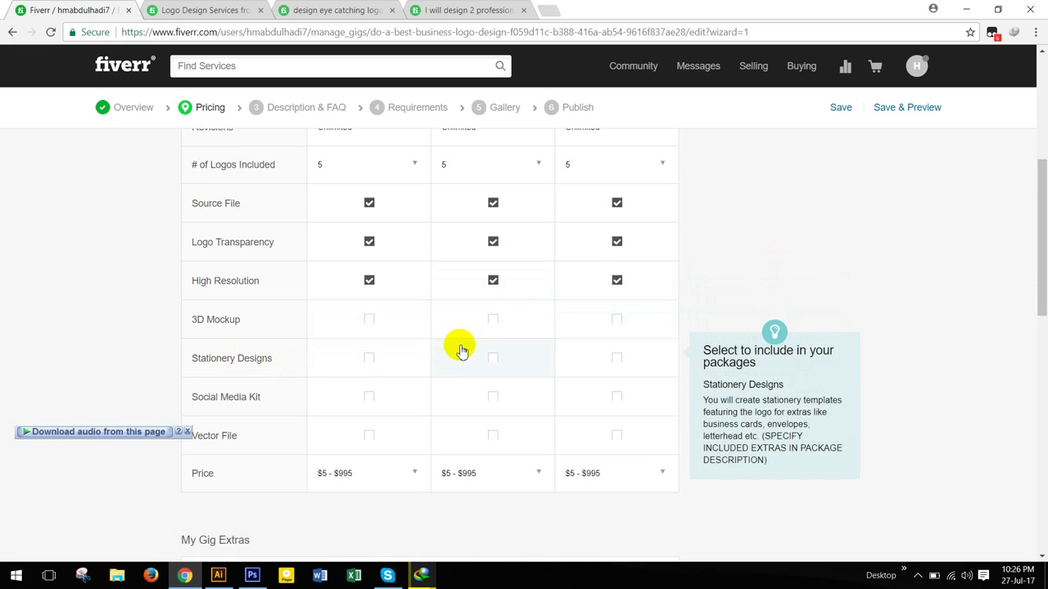
# Include 3D Mockup in the Standard and Premium packages, and Stationery Designs in the Premium package only
pyautogui.click(491, 319)
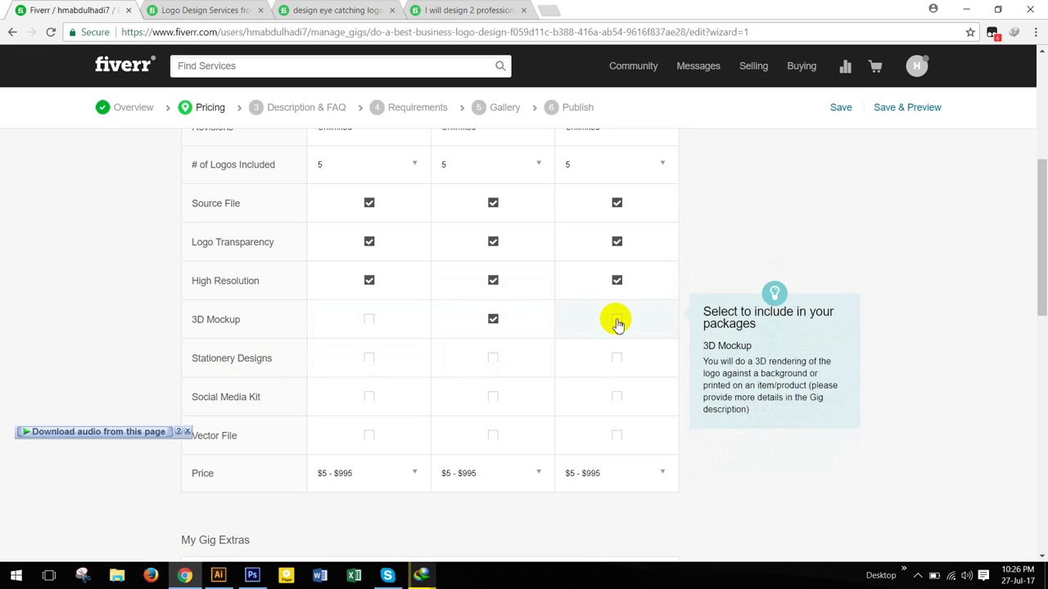
pyautogui.click(617, 322)
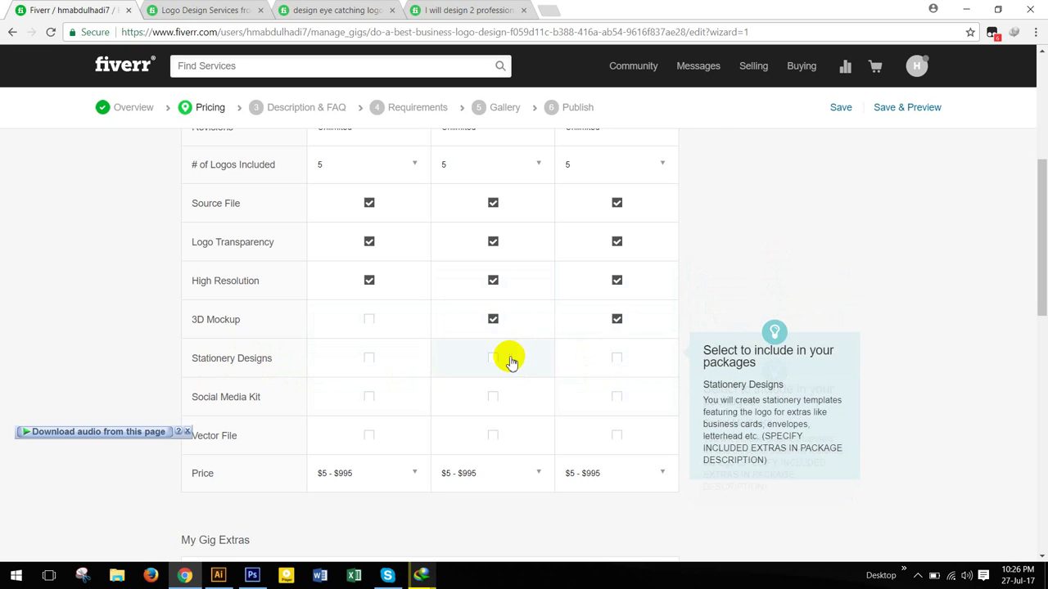
pyautogui.click(616, 360)
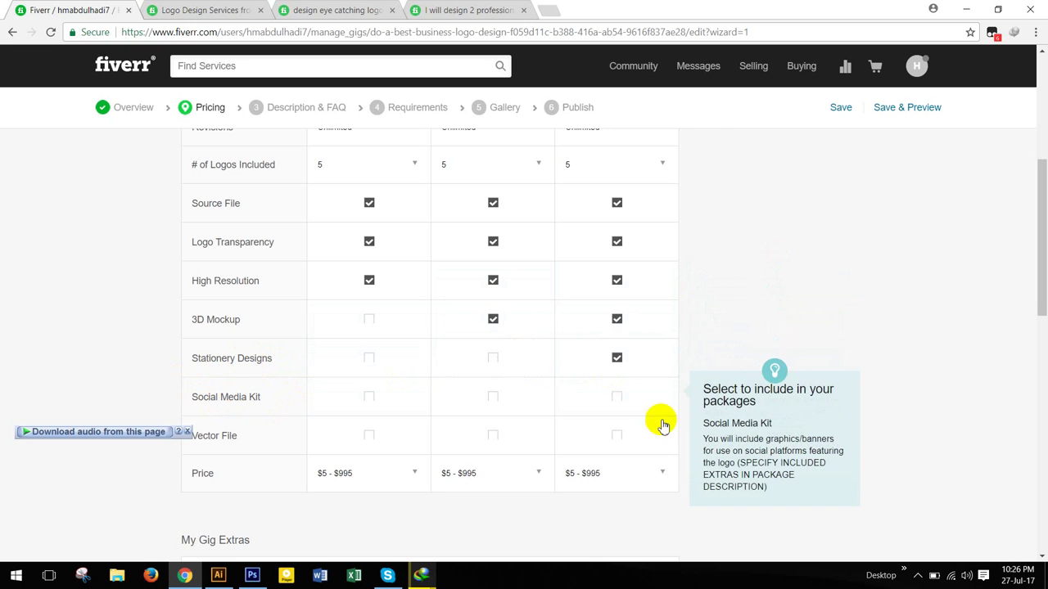
# Include Social Media Kit in the Premium package and Vector File in the Standard and Premium packages
pyautogui.click(619, 398)
pyautogui.scroll(-1, 266, 403)
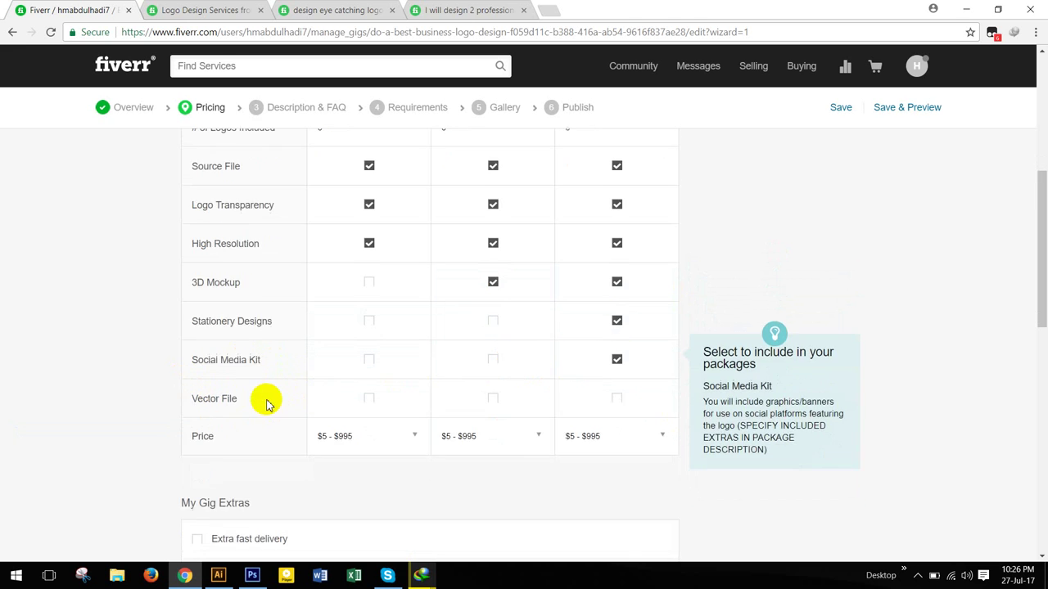
pyautogui.scroll(-1, 266, 404)
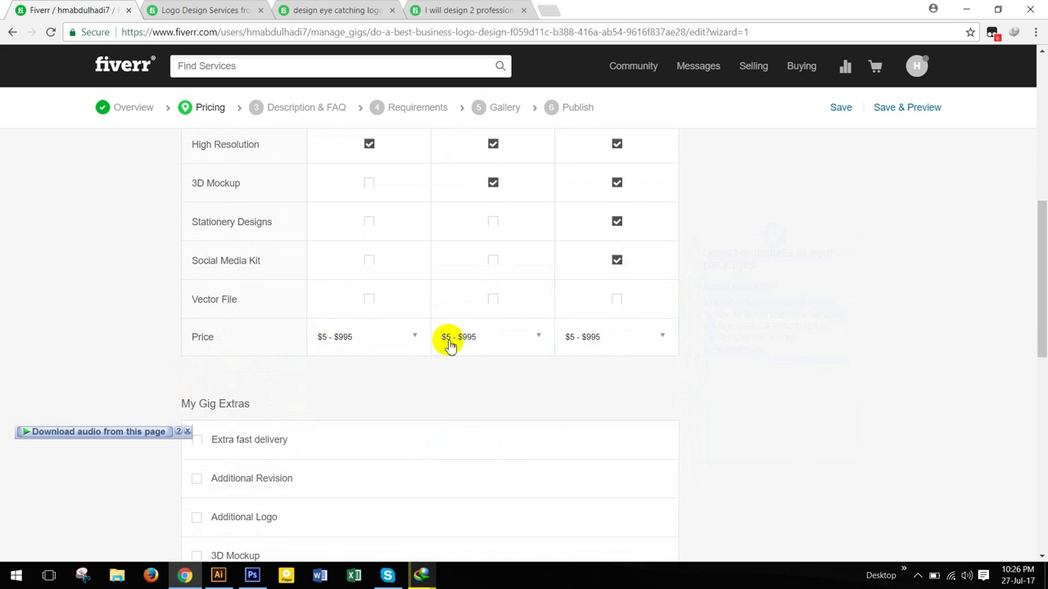
pyautogui.click(624, 305)
pyautogui.scroll(1, 794, 450)
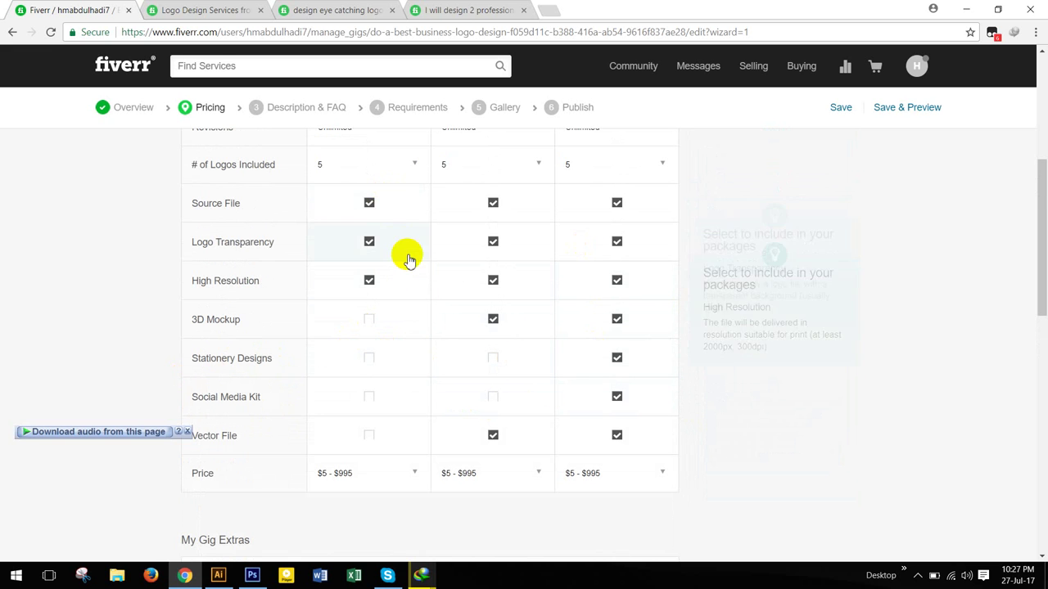
# Set the package prices to $5 for Basic, $10 for Standard and $15 for Premium
pyautogui.scroll(-2, 418, 278)
pyautogui.click(409, 337)
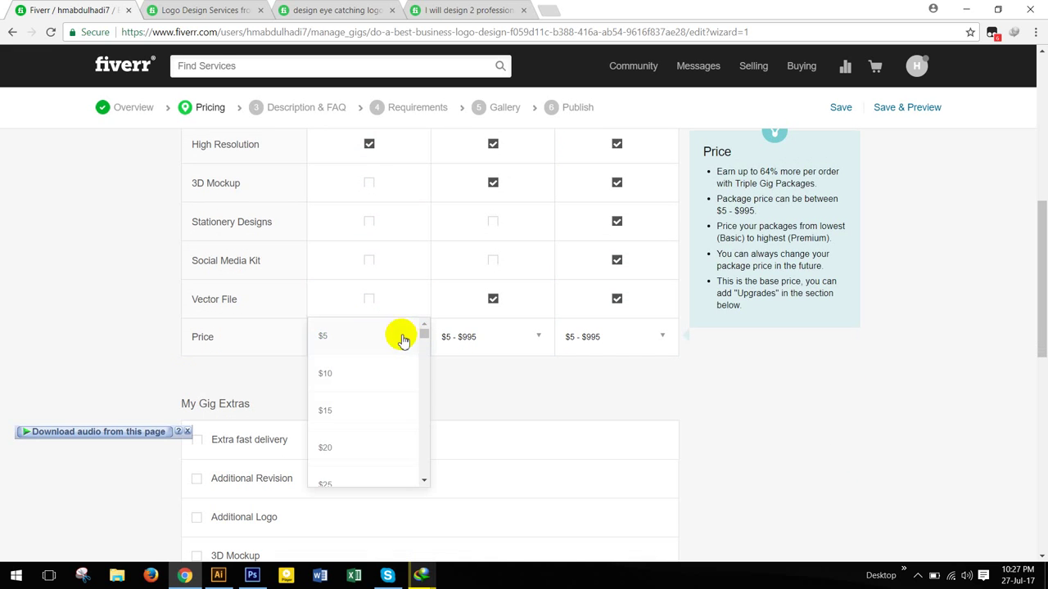
pyautogui.click(341, 336)
pyautogui.click(532, 337)
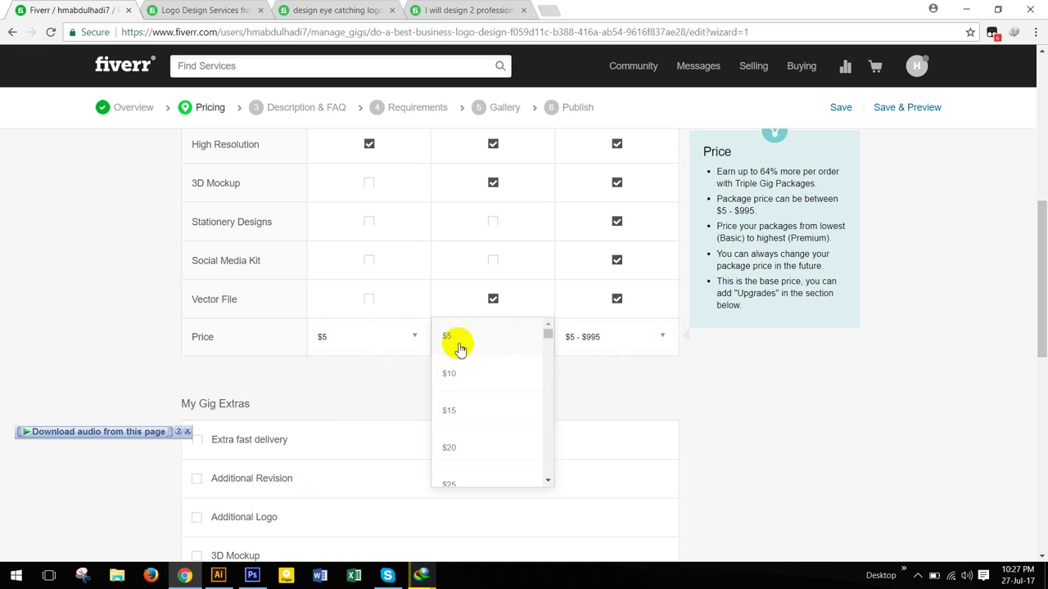
pyautogui.click(460, 374)
pyautogui.click(655, 339)
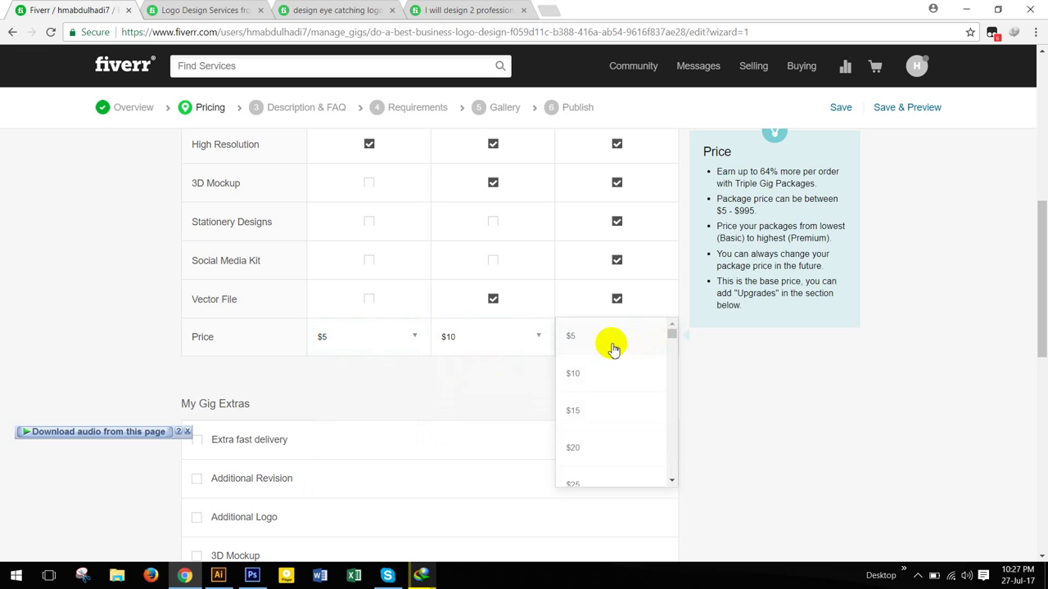
pyautogui.click(574, 411)
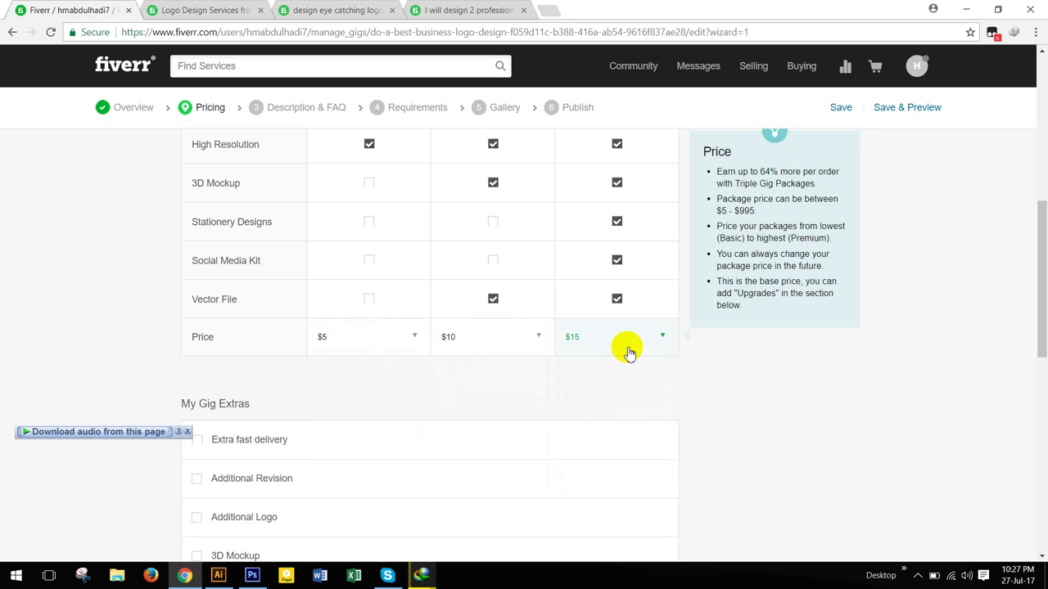
# Check the package options against their prices and raise the Premium package price to $20
pyautogui.scroll(5, 626, 340)
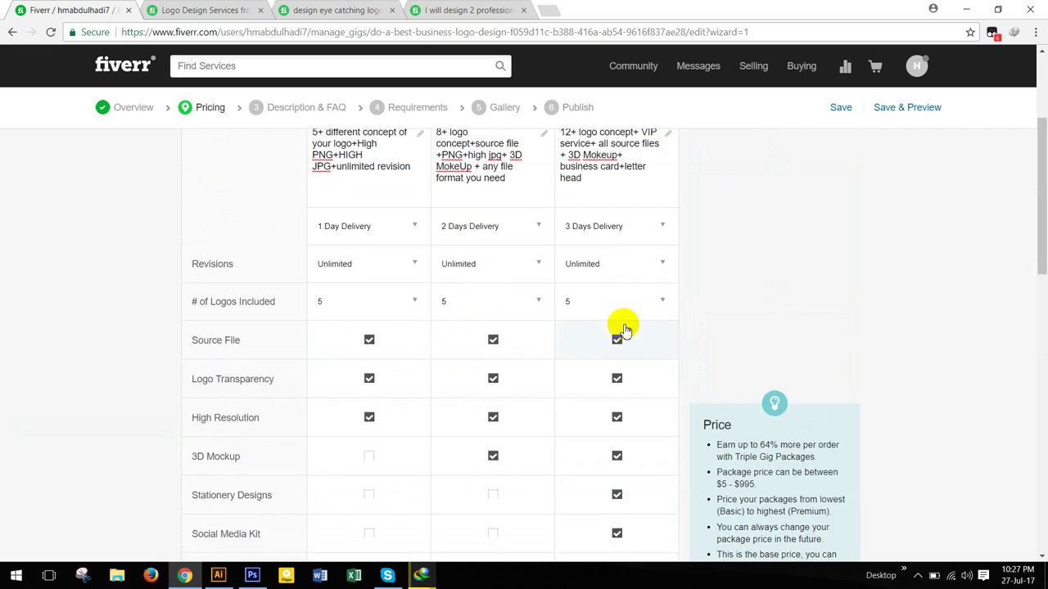
pyautogui.scroll(-4, 619, 322)
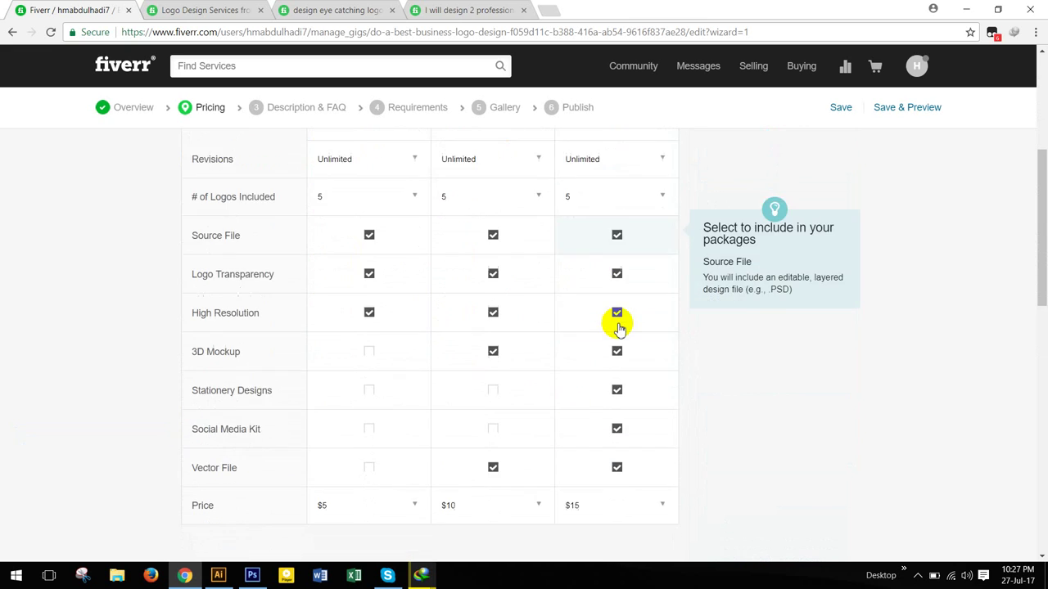
pyautogui.scroll(-2, 630, 321)
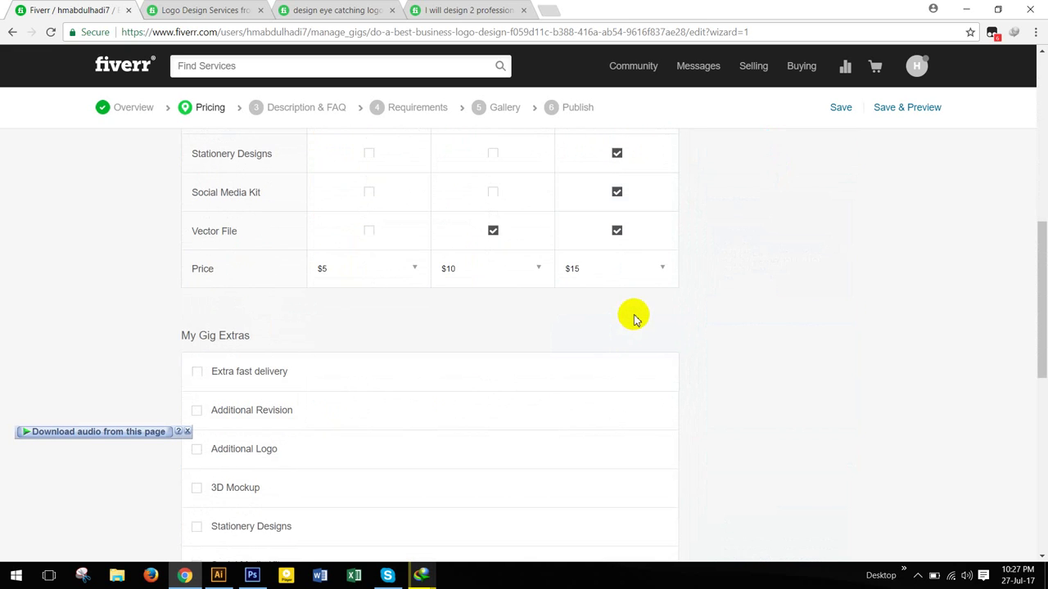
pyautogui.scroll(-1, 421, 344)
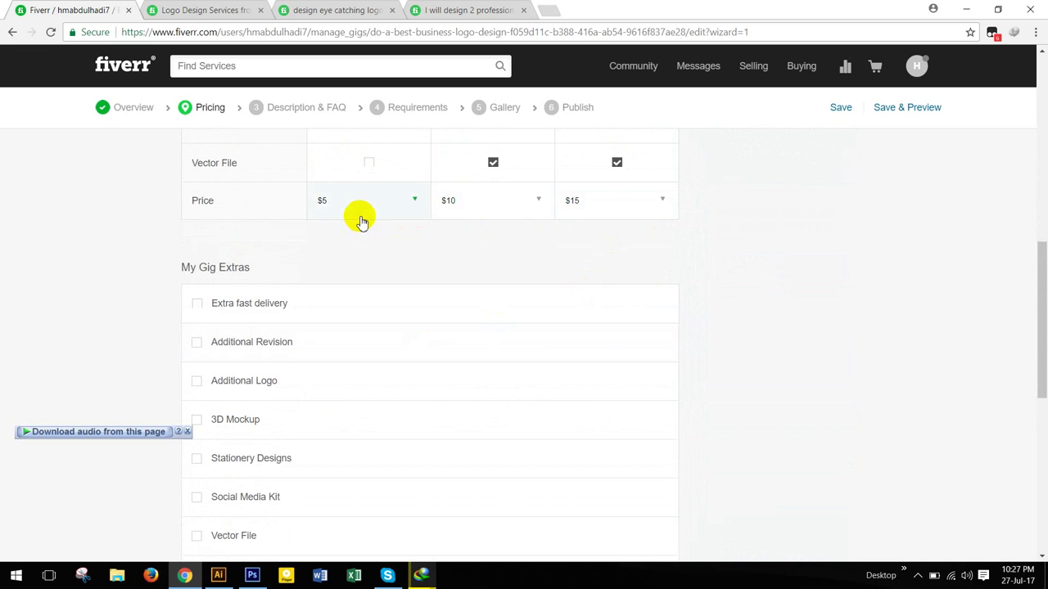
pyautogui.click(660, 203)
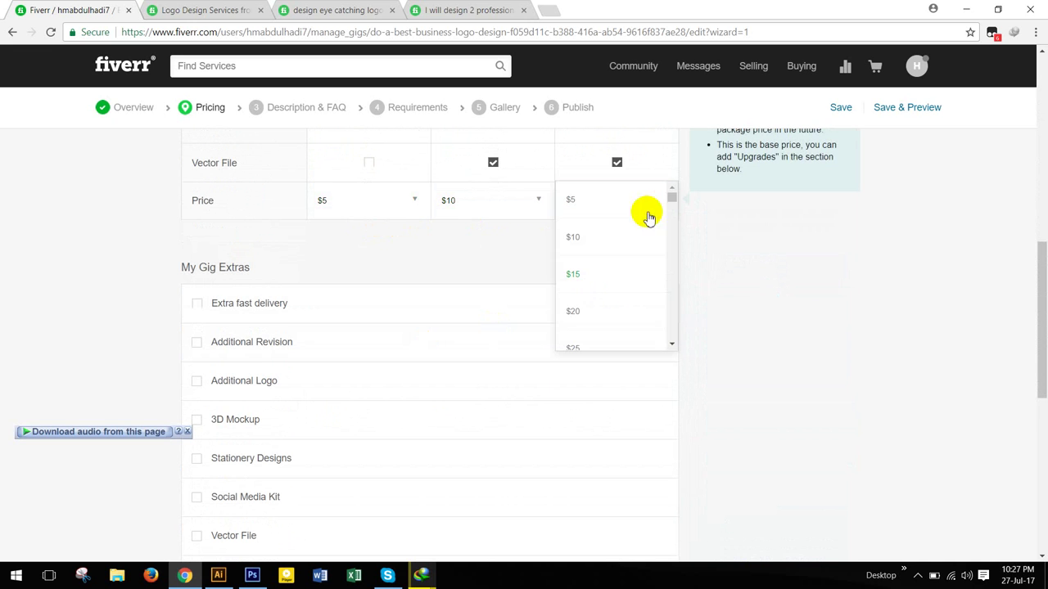
pyautogui.click(586, 314)
# Try a price of $15 for the Standard package and return it to $10
pyautogui.click(532, 201)
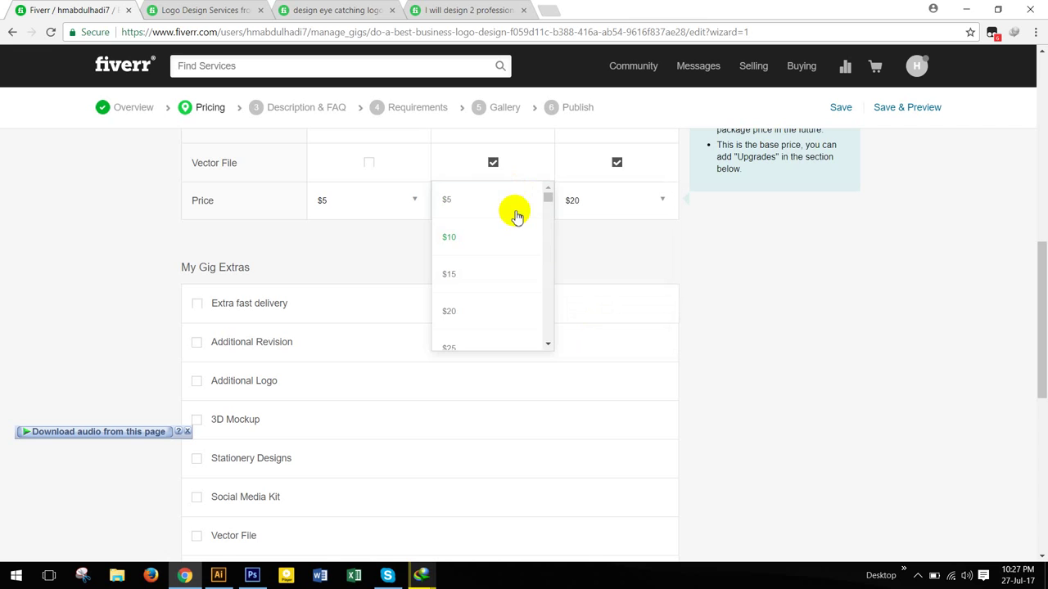
pyautogui.click(452, 275)
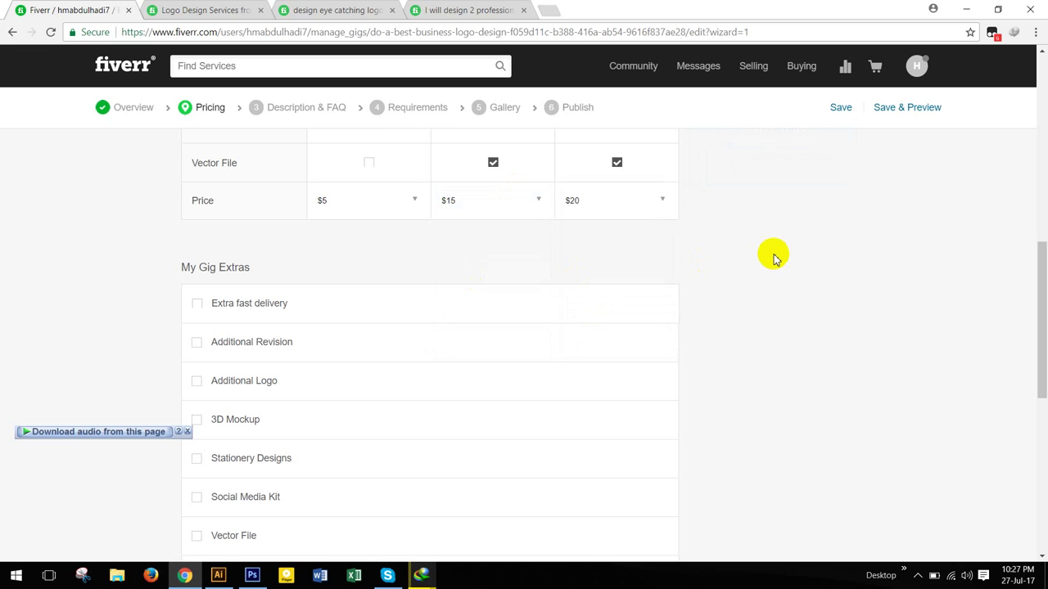
pyautogui.click(540, 209)
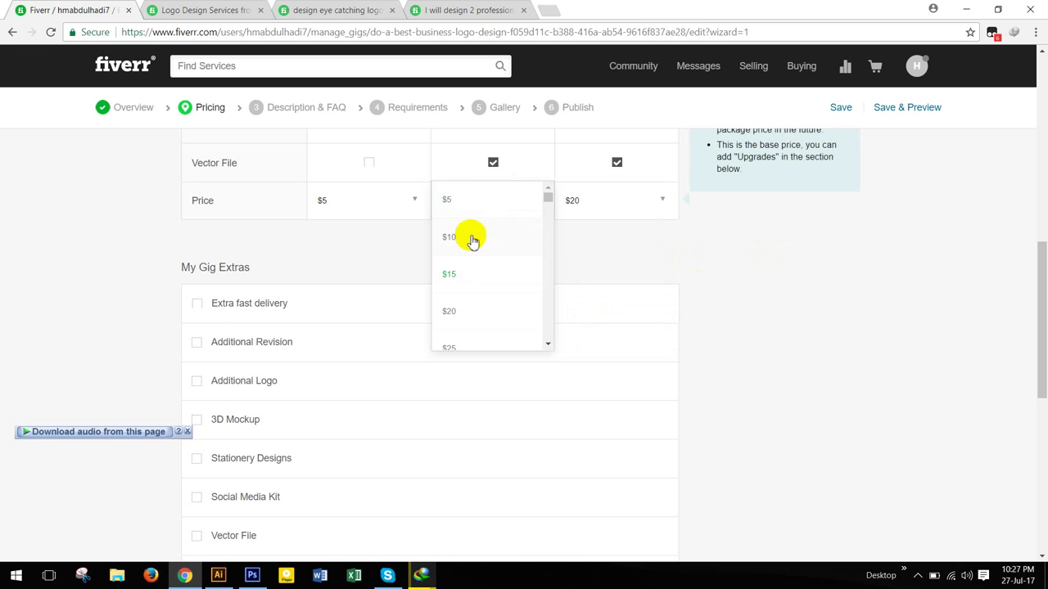
pyautogui.click(470, 236)
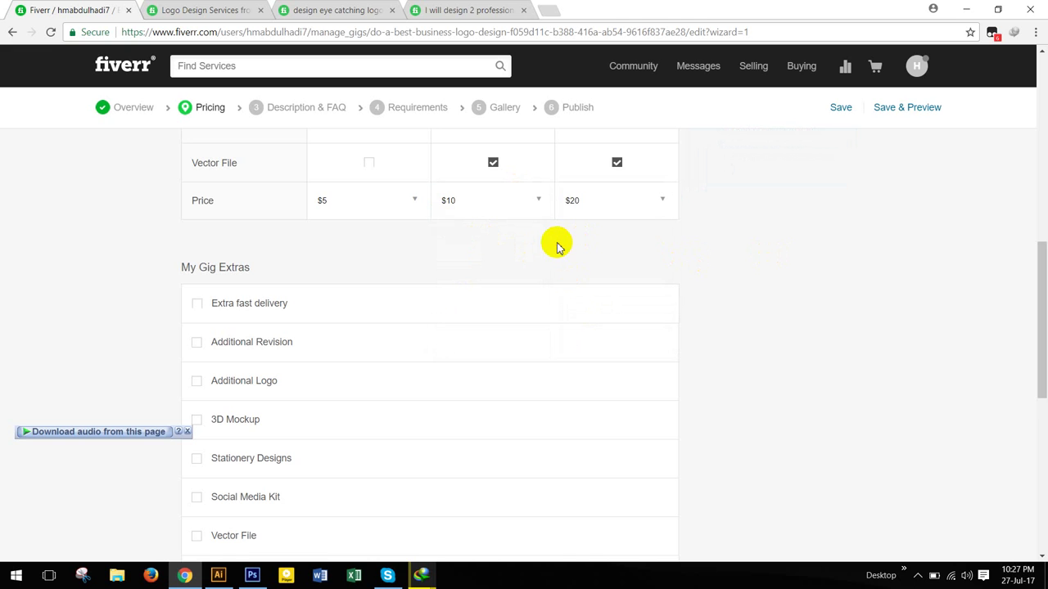
pyautogui.scroll(-1, 573, 278)
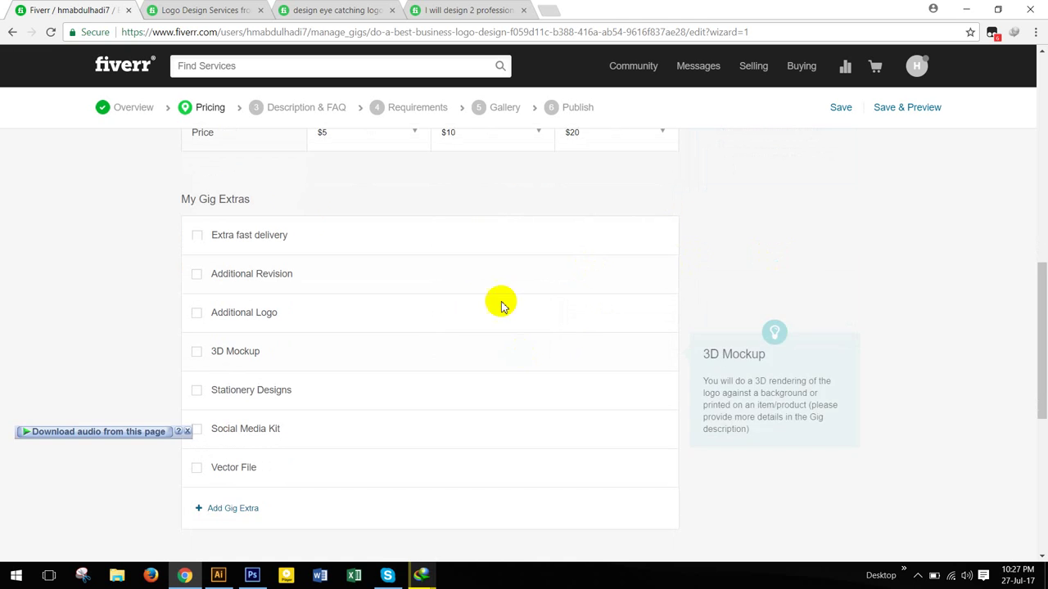
pyautogui.scroll(1, 336, 260)
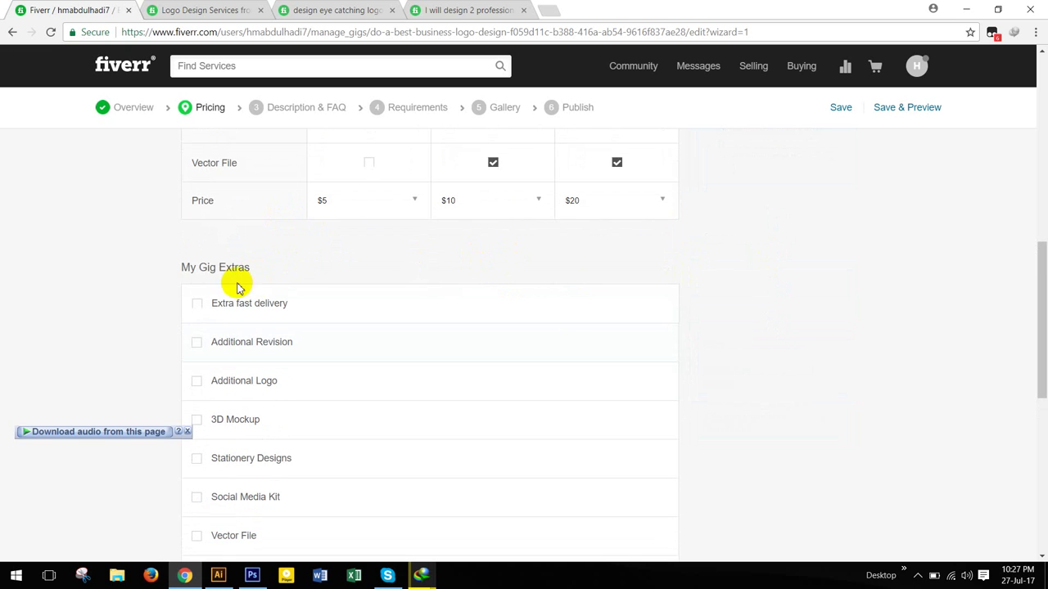
pyautogui.scroll(2, 295, 282)
pyautogui.scroll(-2, 246, 307)
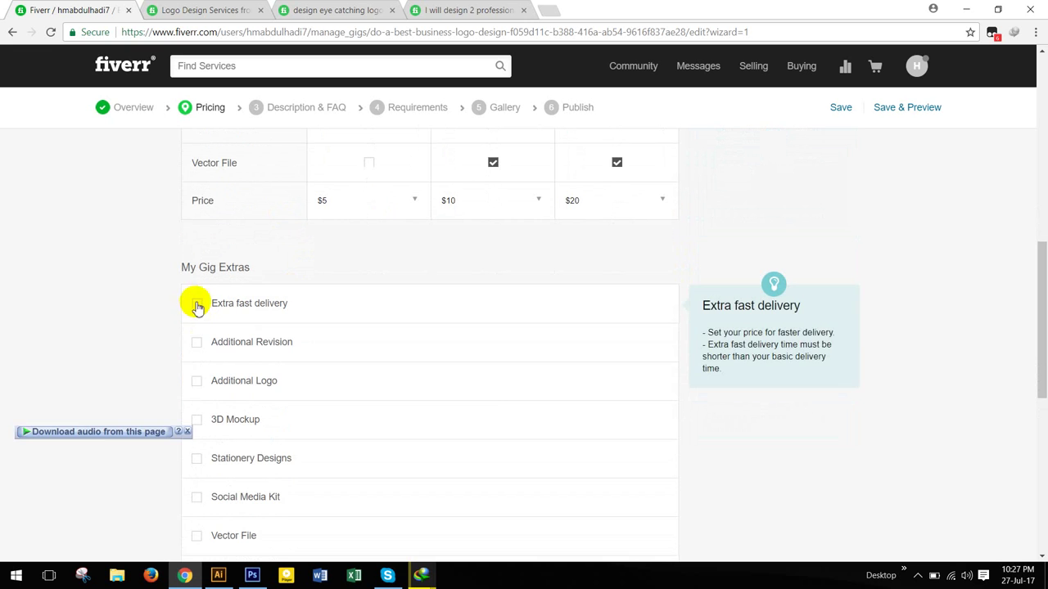
pyautogui.click(196, 303)
pyautogui.scroll(-1, 559, 316)
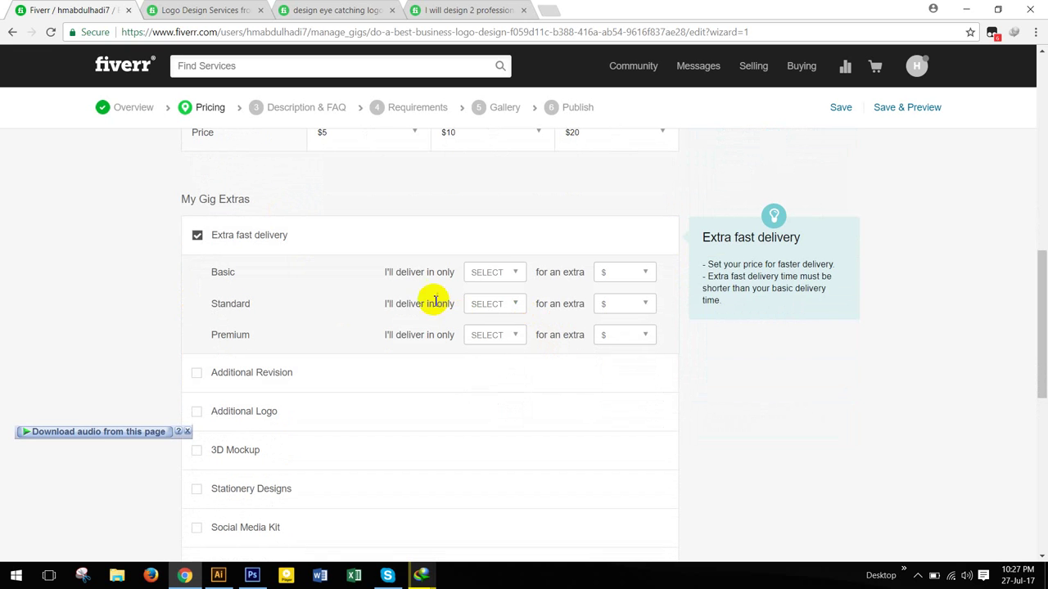
pyautogui.click(506, 277)
pyautogui.click(622, 273)
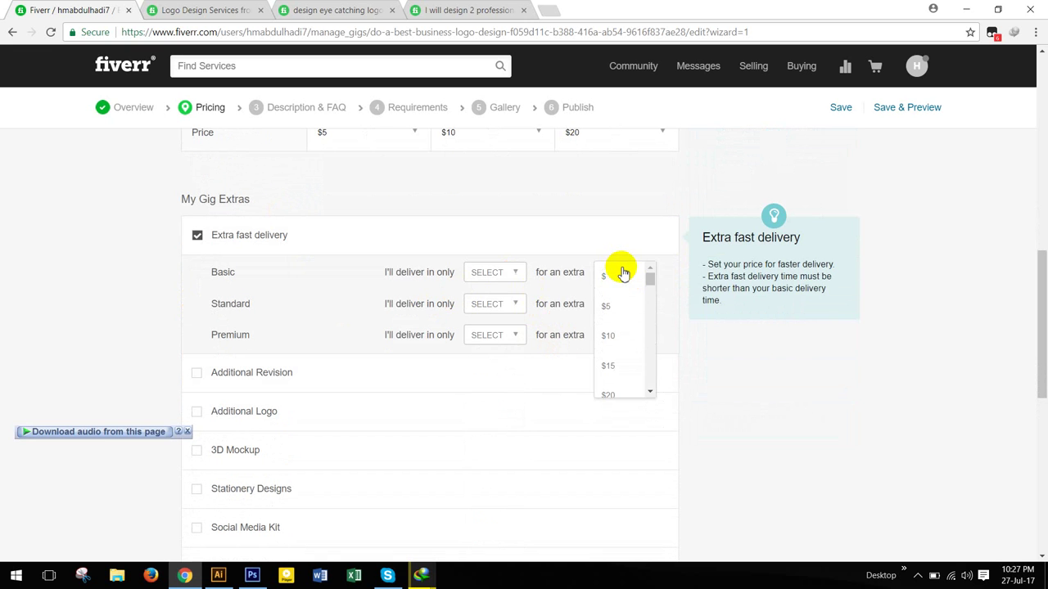
pyautogui.click(515, 272)
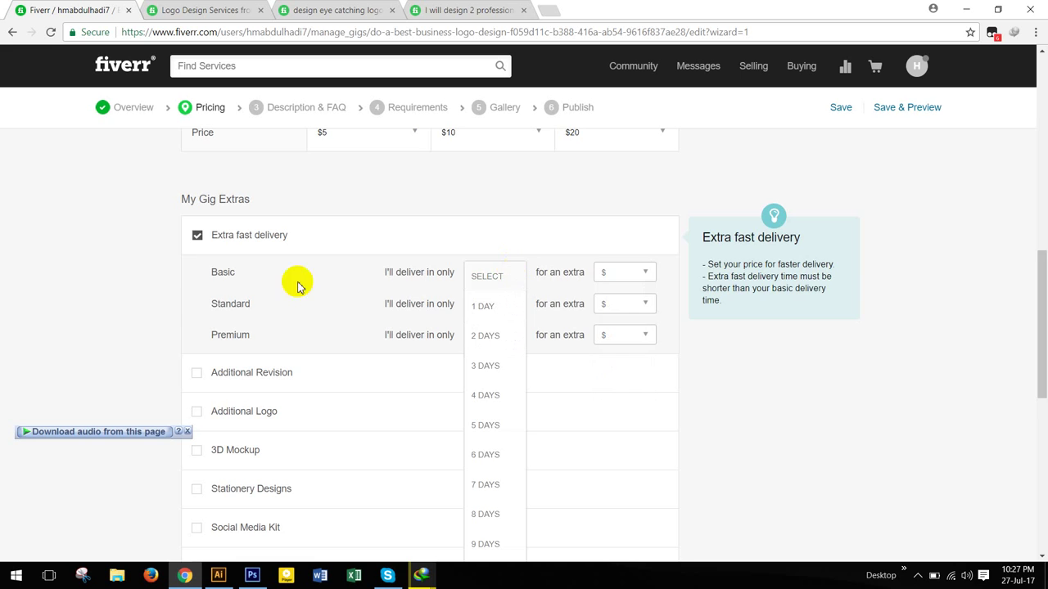
pyautogui.click(197, 238)
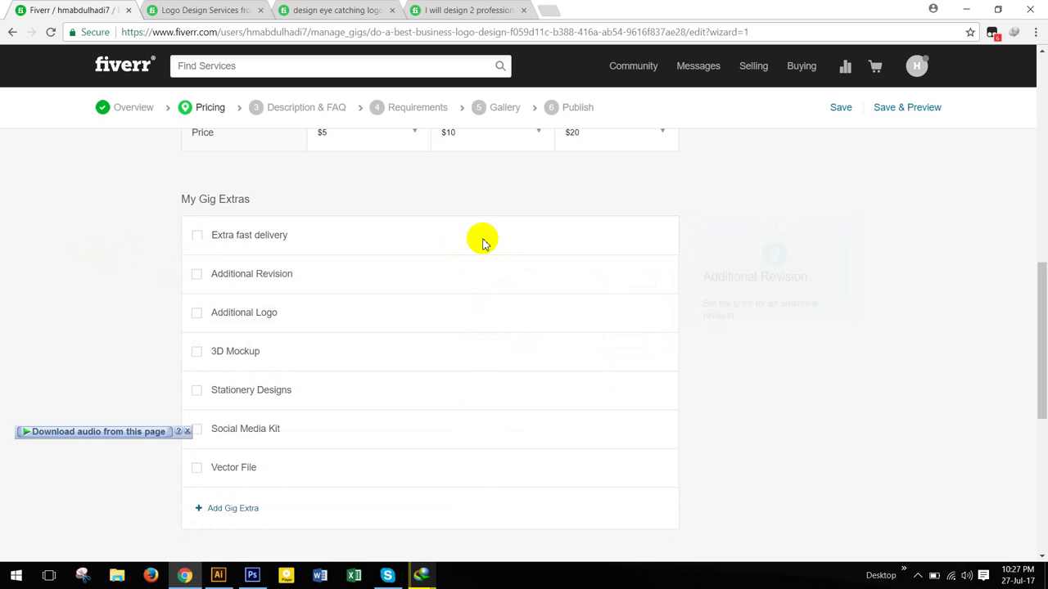
# Save the pricing without any gig extras and continue to the Description & FAQ stage
pyautogui.scroll(-3, 391, 309)
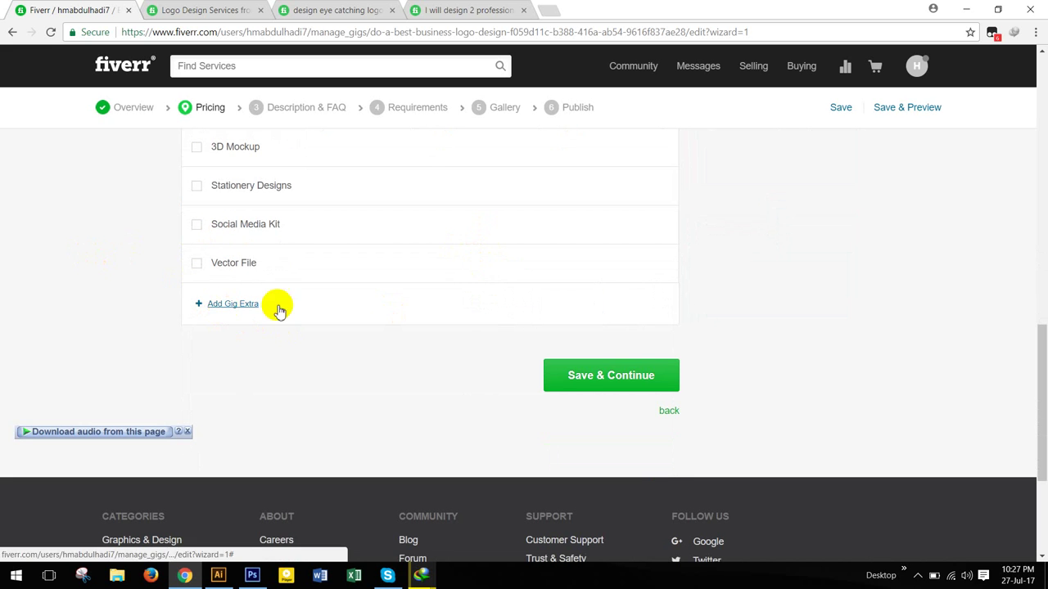
pyautogui.scroll(2, 451, 318)
pyautogui.scroll(5, 618, 342)
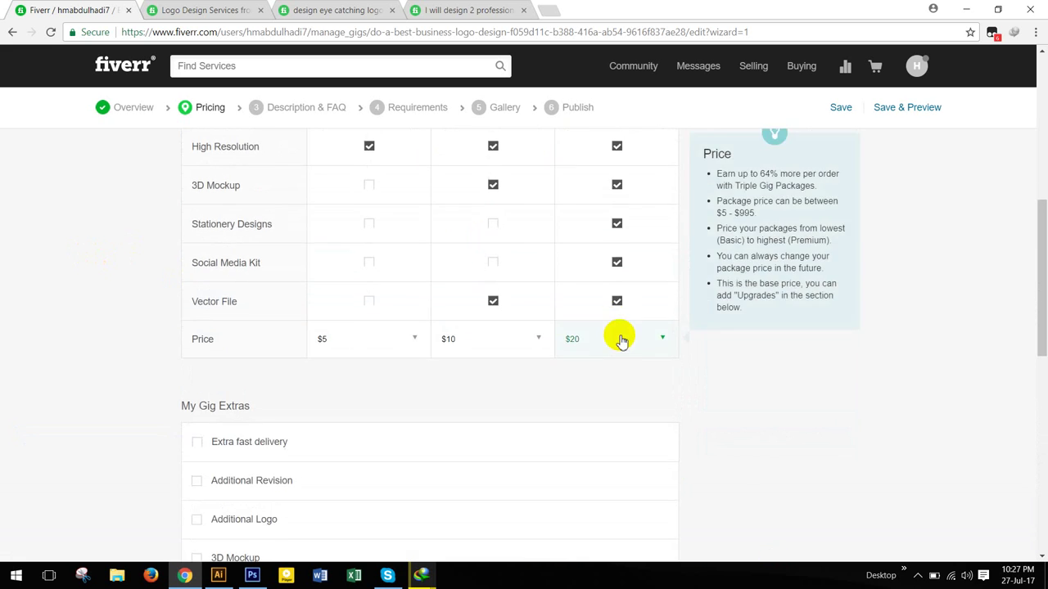
pyautogui.scroll(-6, 540, 297)
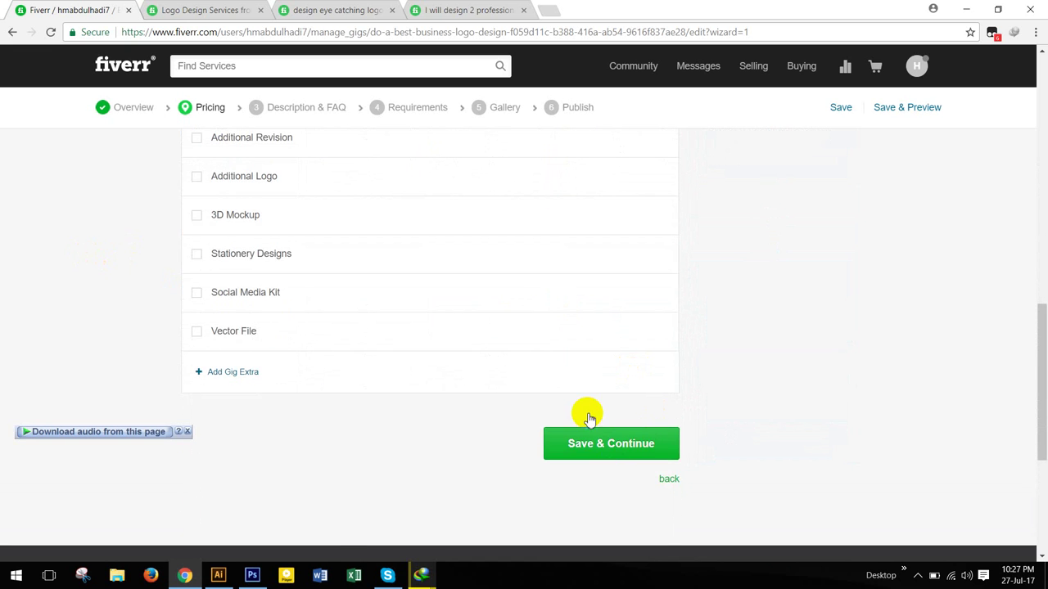
pyautogui.click(589, 419)
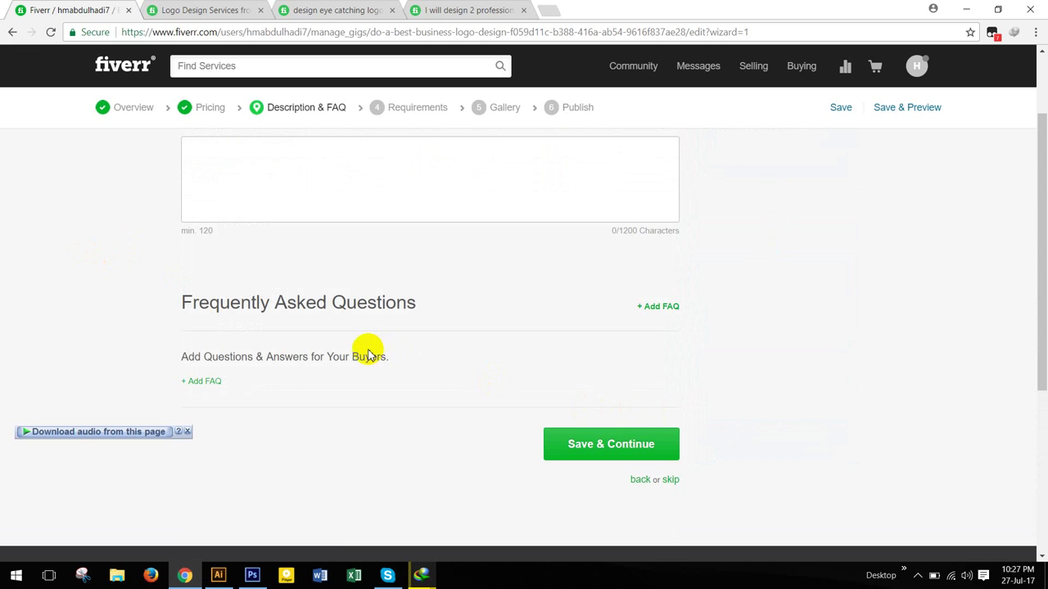
# Put the cursor in the empty gig description and go to the About This Gig text of the open "design eye catching logo" gig
pyautogui.scroll(1, 573, 279)
pyautogui.click(234, 271)
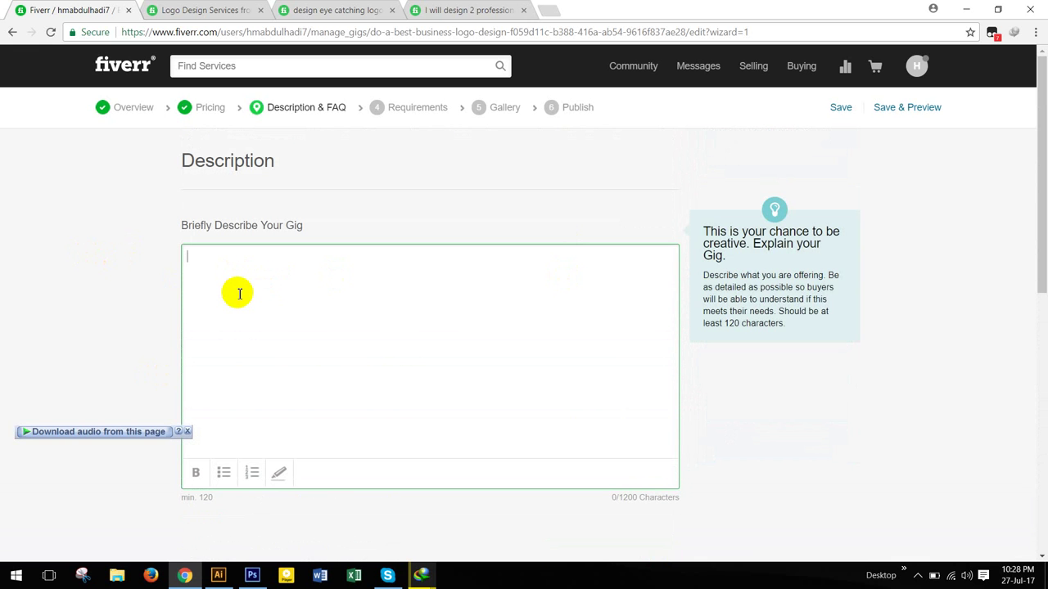
pyautogui.click(294, 10)
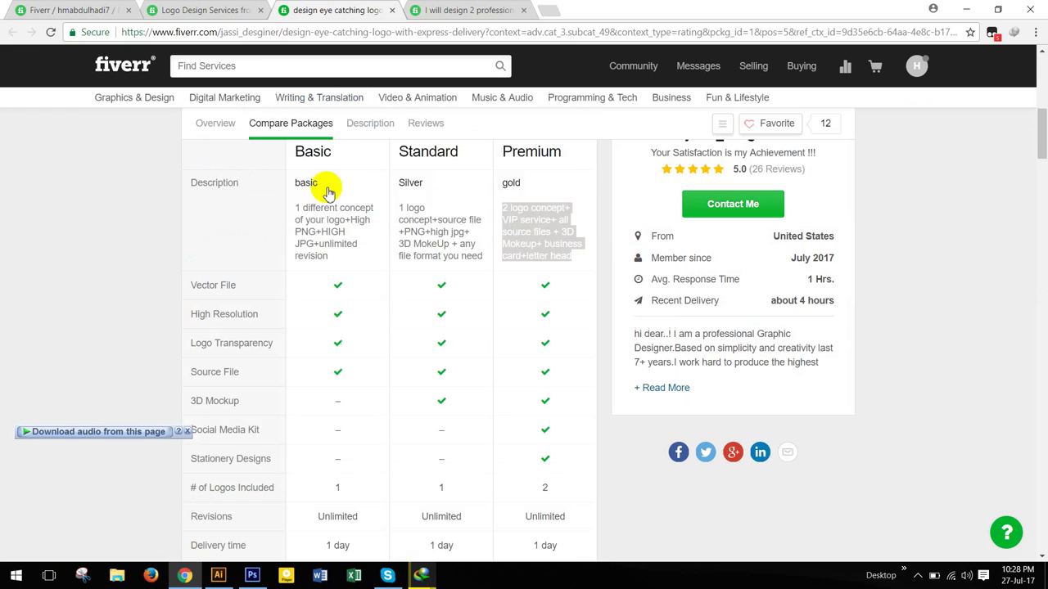
pyautogui.scroll(-8, 578, 274)
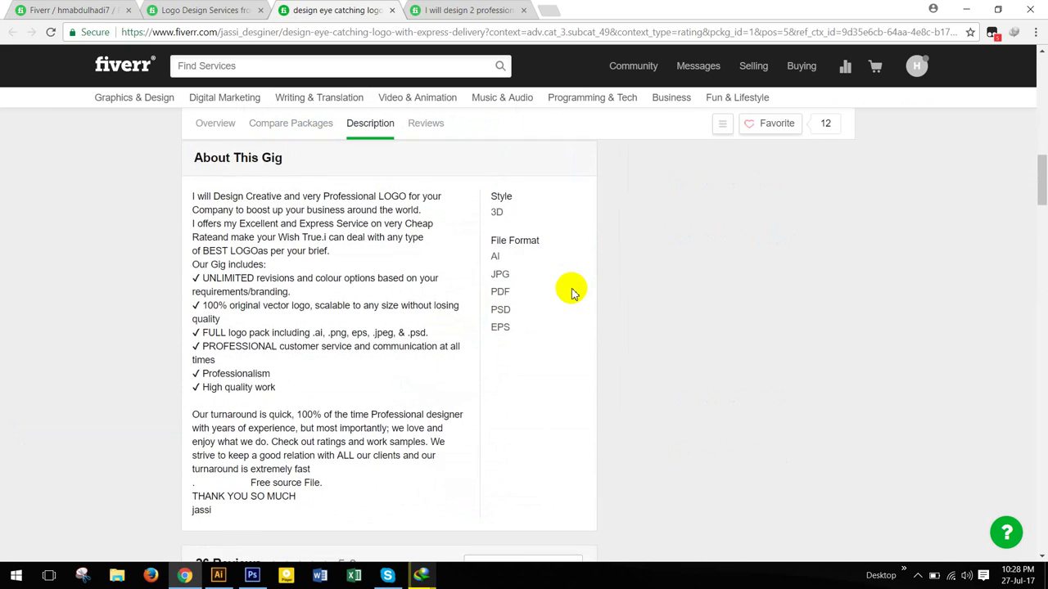
pyautogui.scroll(2, 245, 338)
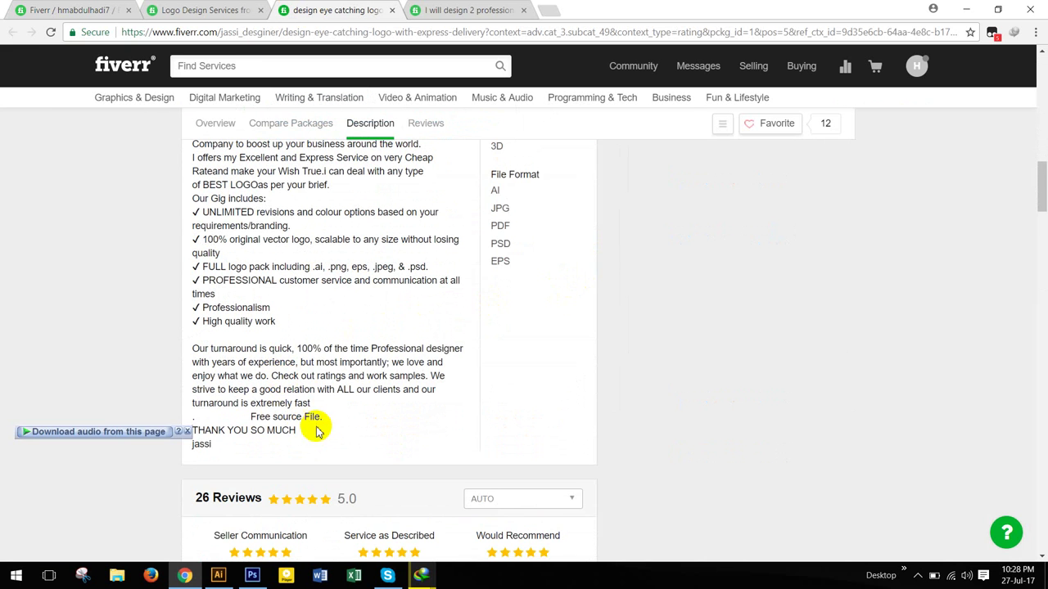
pyautogui.moveTo(316, 447); pyautogui.dragTo(189, 147)
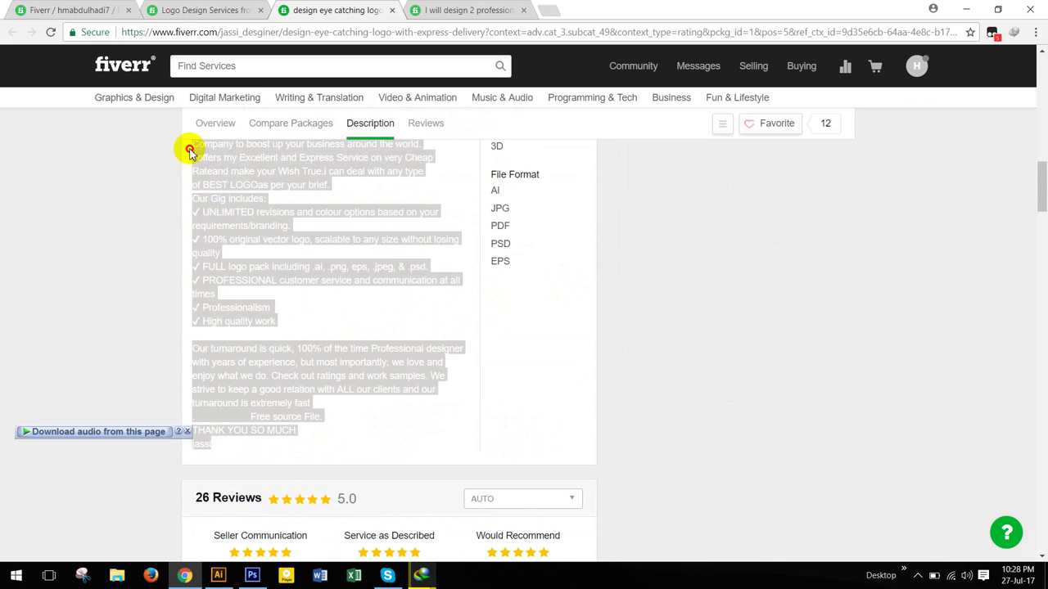
pyautogui.scroll(1, 248, 256)
pyautogui.scroll(2, 261, 206)
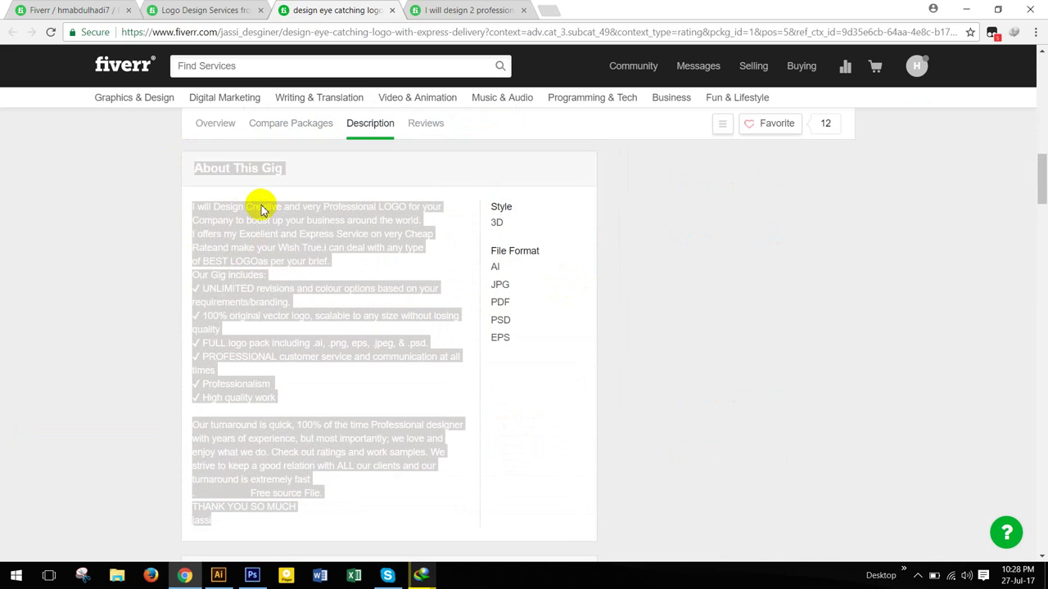
pyautogui.click(335, 324)
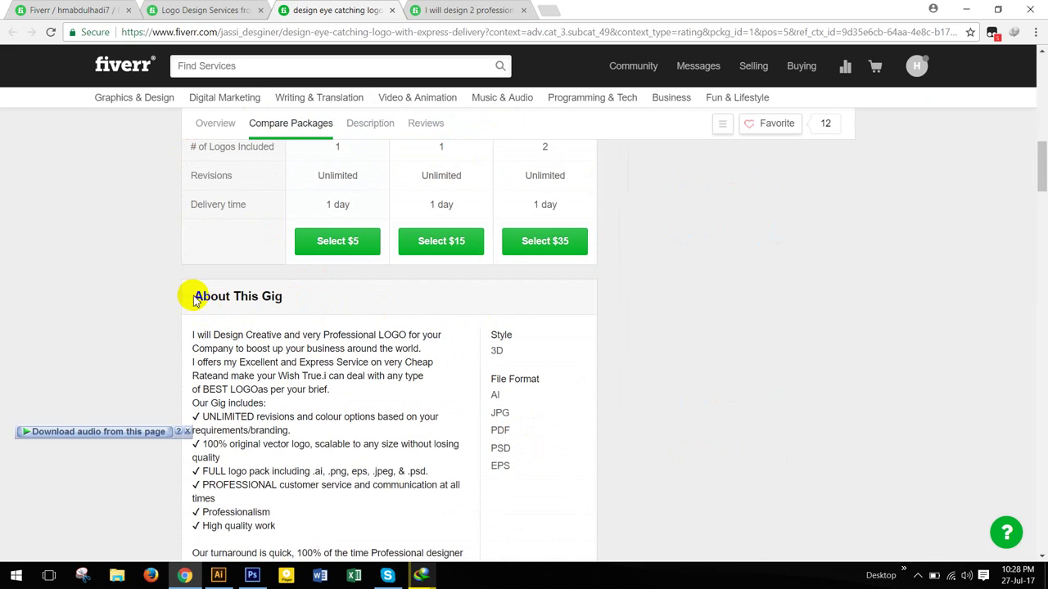
# Copy the About This Gig text through "THANK YOU SO MUCH" from the "design eye catching logo" gig into the empty gig description
pyautogui.click(194, 338)
pyautogui.scroll(-3, 311, 360)
pyautogui.keyDown('shift'); pyautogui.click(303, 433); pyautogui.keyUp('shift')
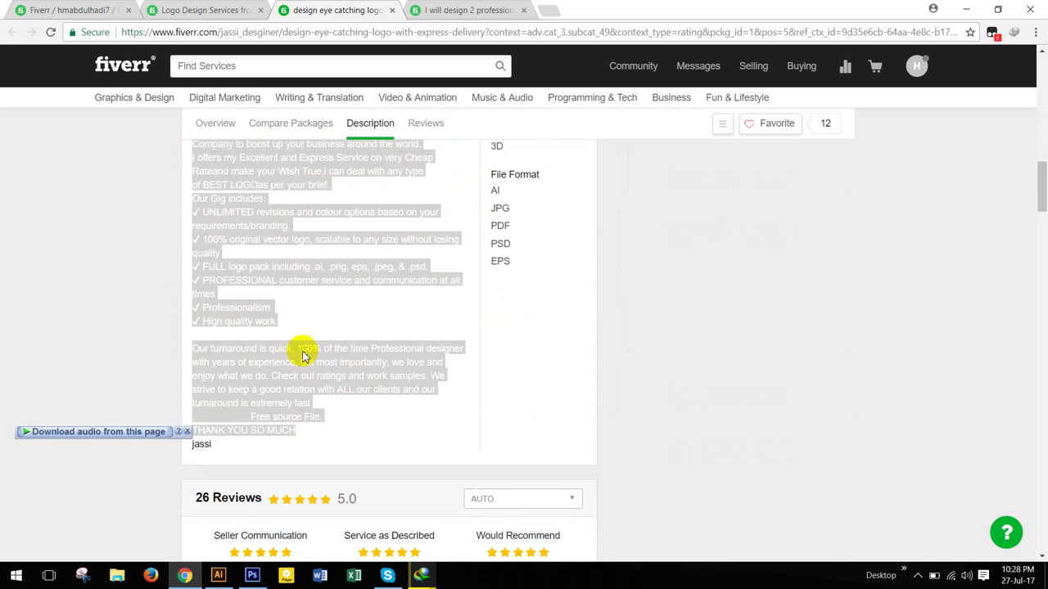
pyautogui.rightClick(304, 356)
pyautogui.click(334, 361)
pyautogui.click(205, 10)
pyautogui.click(74, 9)
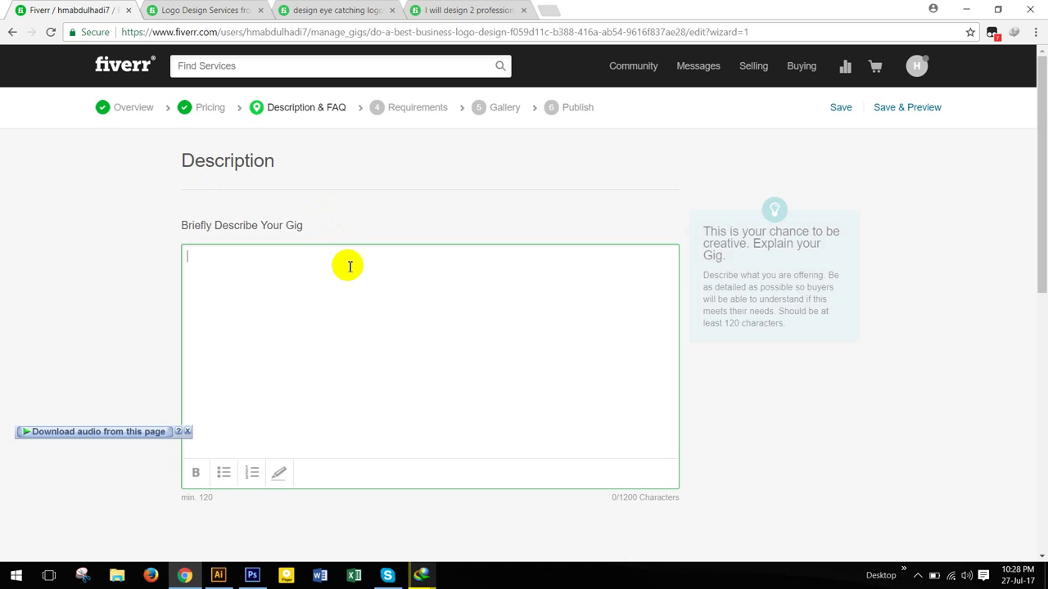
pyautogui.hotkey('ctrl', 'v')
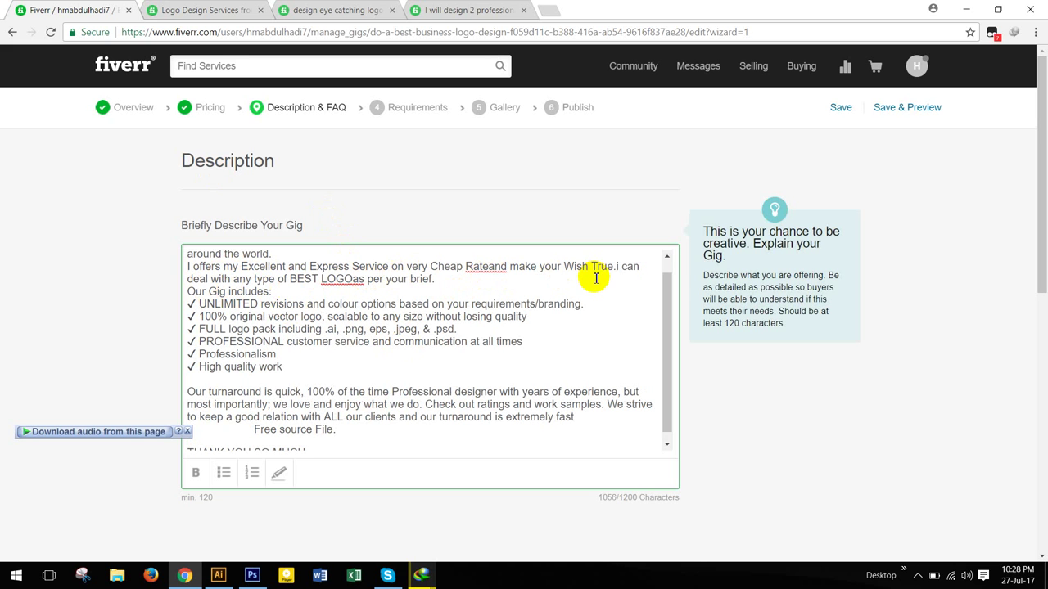
# Correct "LOGOas" to "LOGO as" in the description and review its opening sentence and the logo design listings
pyautogui.click(356, 280)
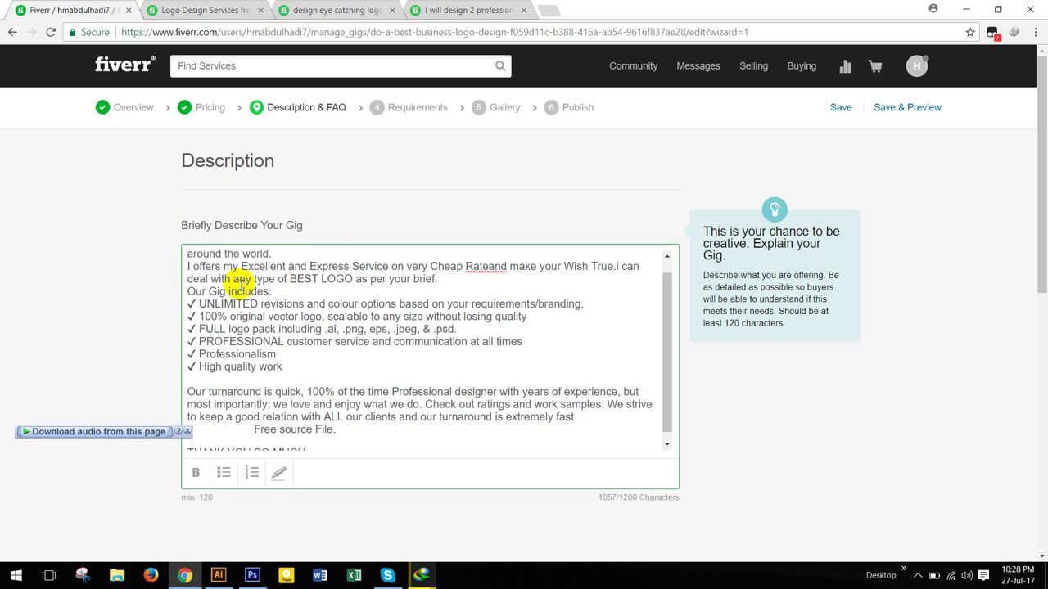
pyautogui.moveTo(292, 254); pyautogui.dragTo(194, 272)
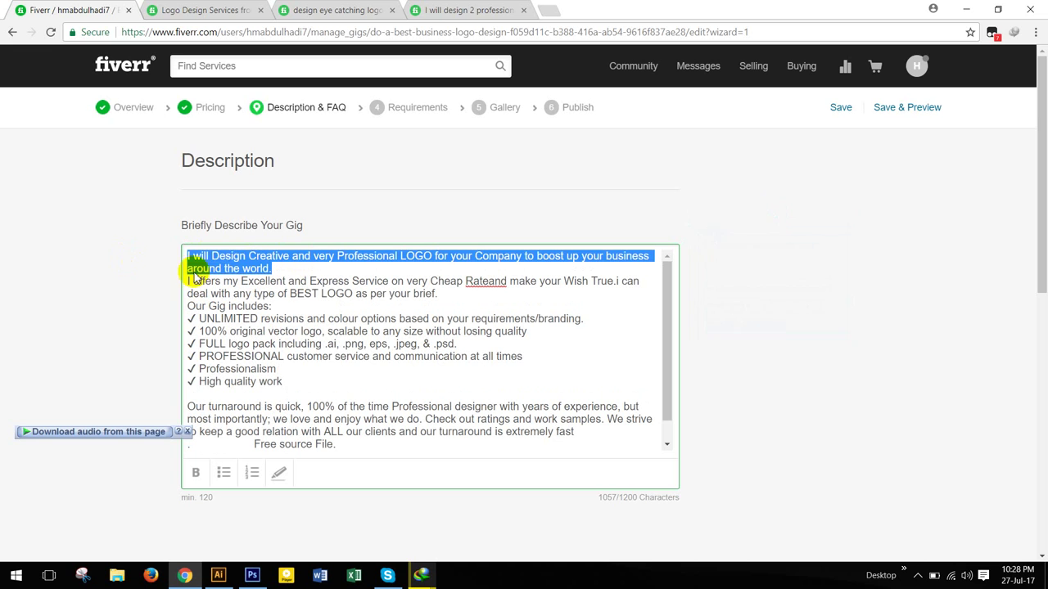
pyautogui.click(301, 281)
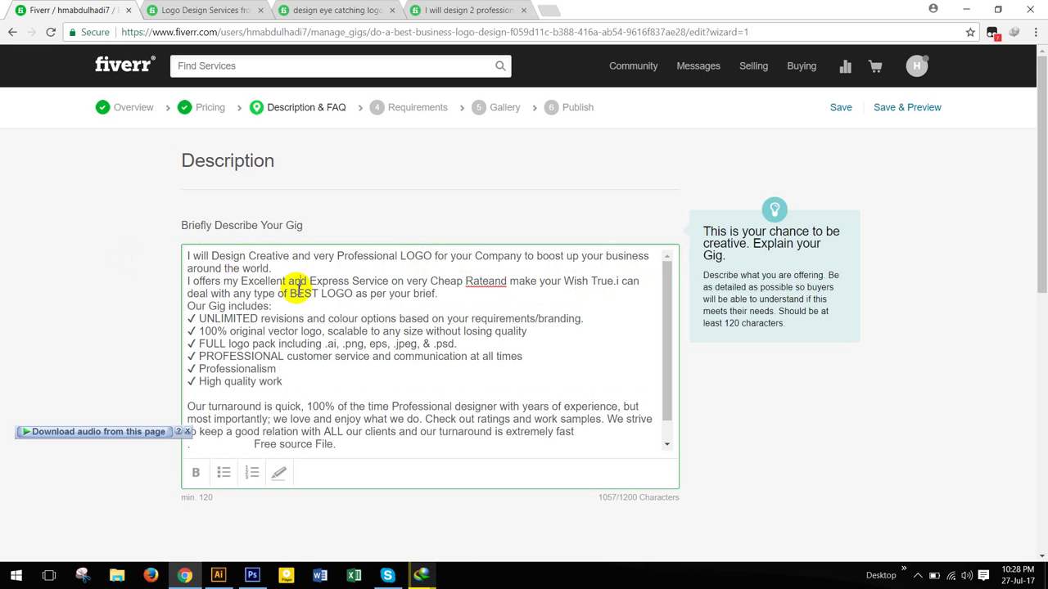
pyautogui.click(175, 10)
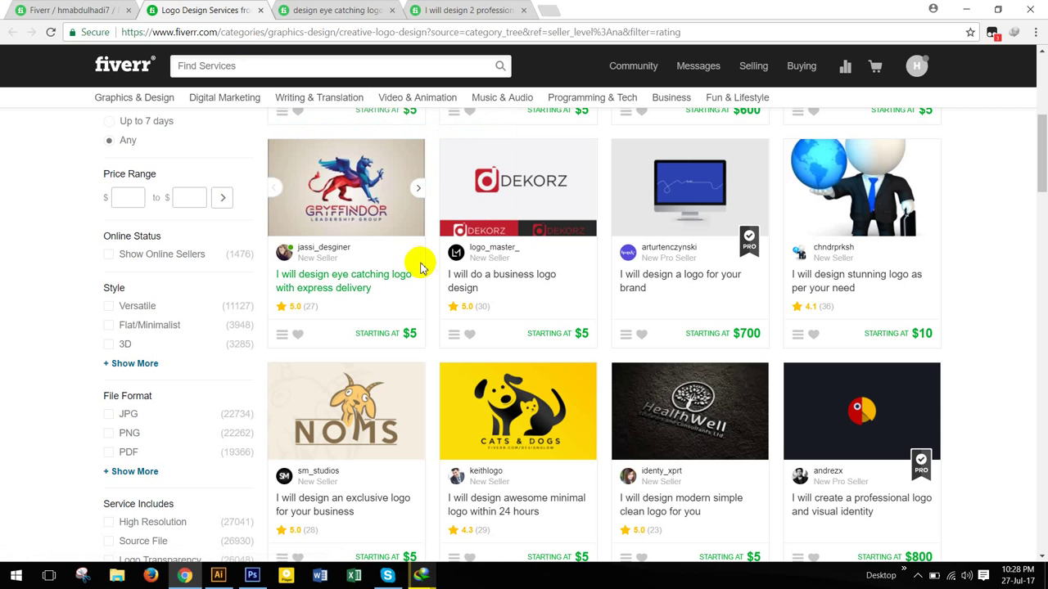
pyautogui.click(65, 10)
# Delete the closing "THANK YOU SO MUCH" line from the gig description
pyautogui.scroll(-5, 474, 392)
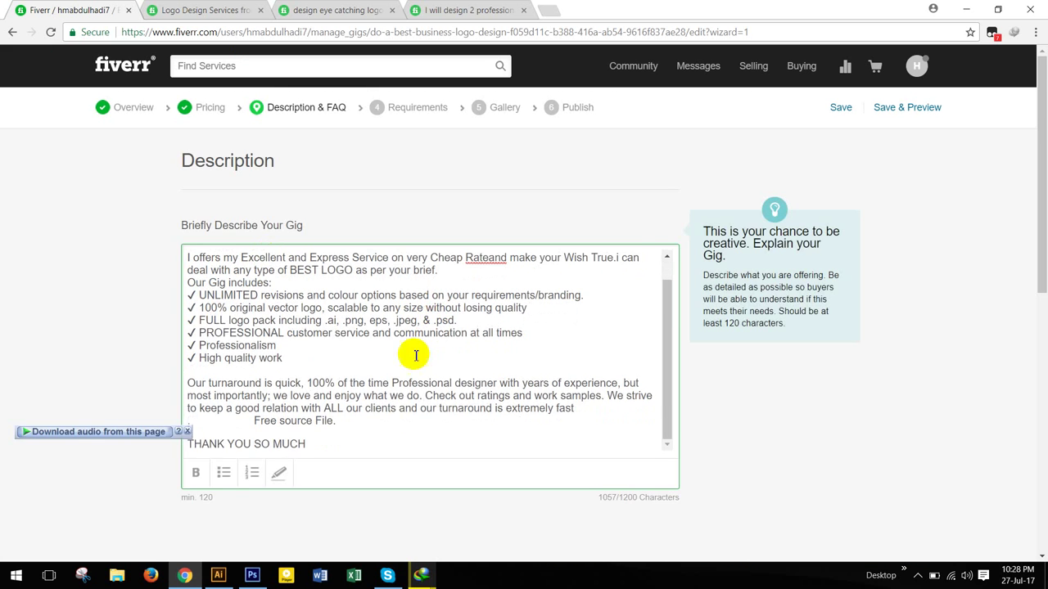
pyautogui.click(332, 311)
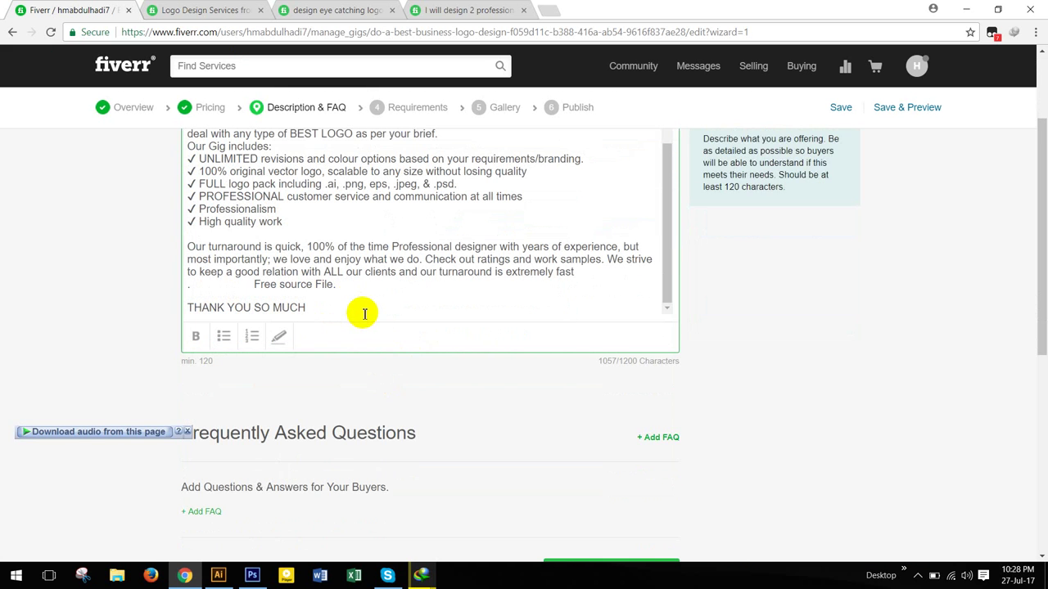
pyautogui.moveTo(364, 314); pyautogui.dragTo(166, 324)
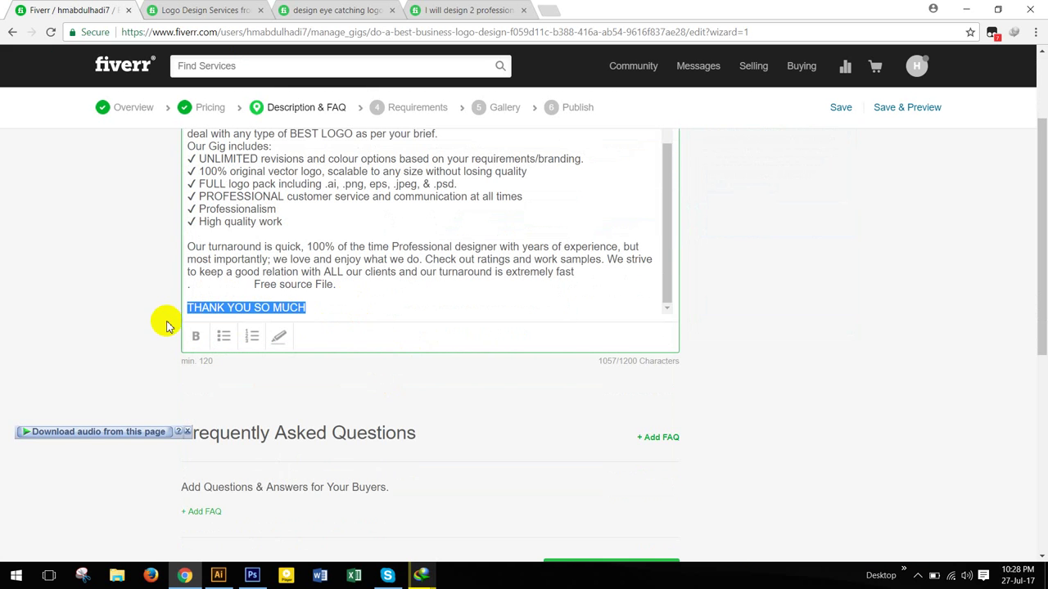
pyautogui.press('BackSpace')
pyautogui.press('BackSpace')
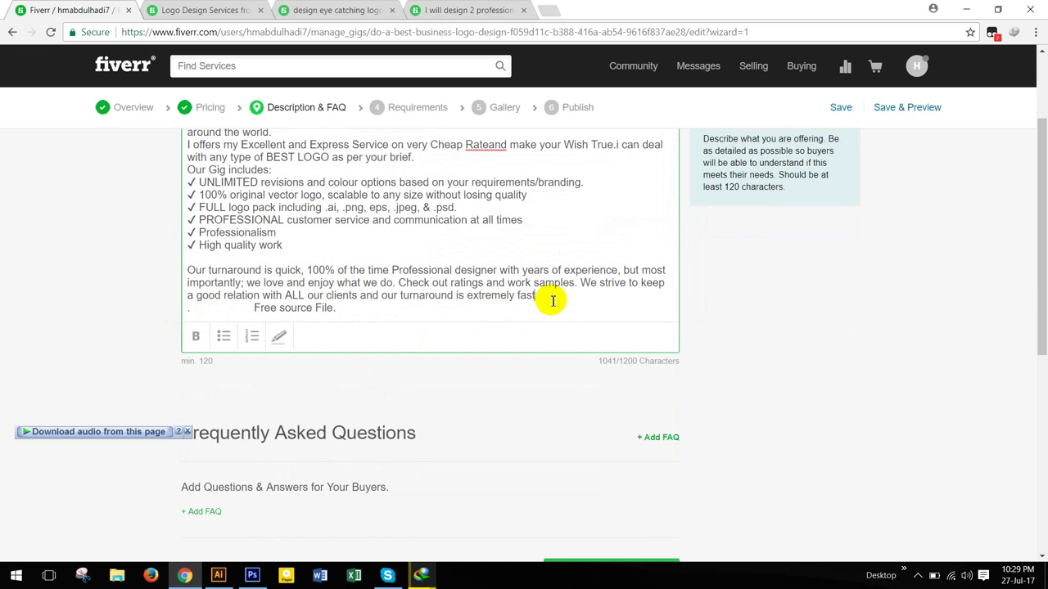
# Remove the stray dot and spaces in front of "Free source File." at the end of the description
pyautogui.press('Return')
pyautogui.scroll(-1, 461, 281)
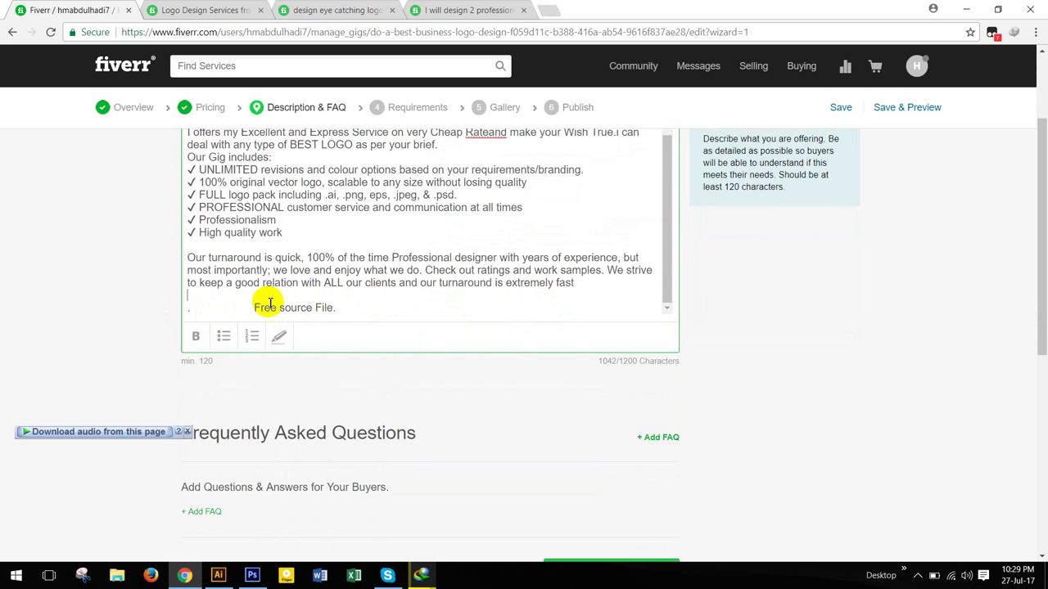
pyautogui.click(192, 303)
pyautogui.hotkey('shift', 'Home')
pyautogui.press('BackSpace')
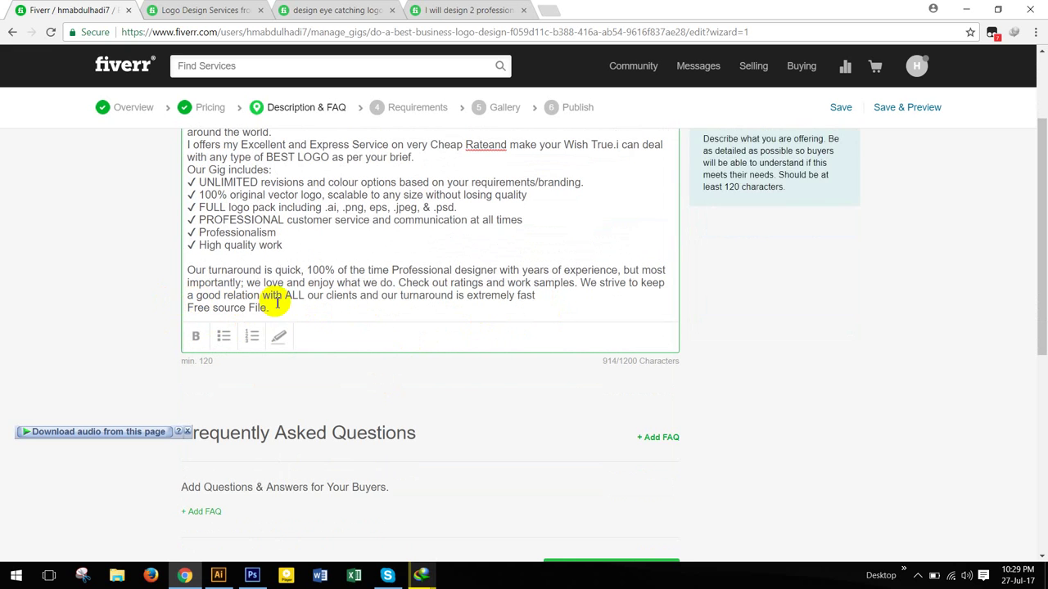
# Highlight "Free source File." and insert a blank line above it
pyautogui.moveTo(281, 306); pyautogui.dragTo(138, 309)
pyautogui.click(303, 298)
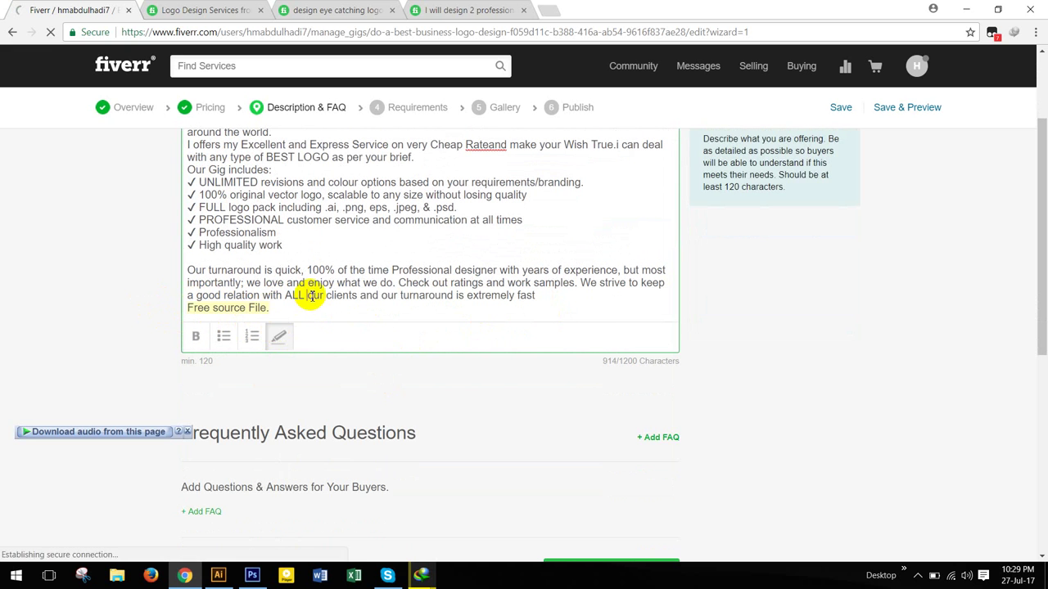
pyautogui.press('Return')
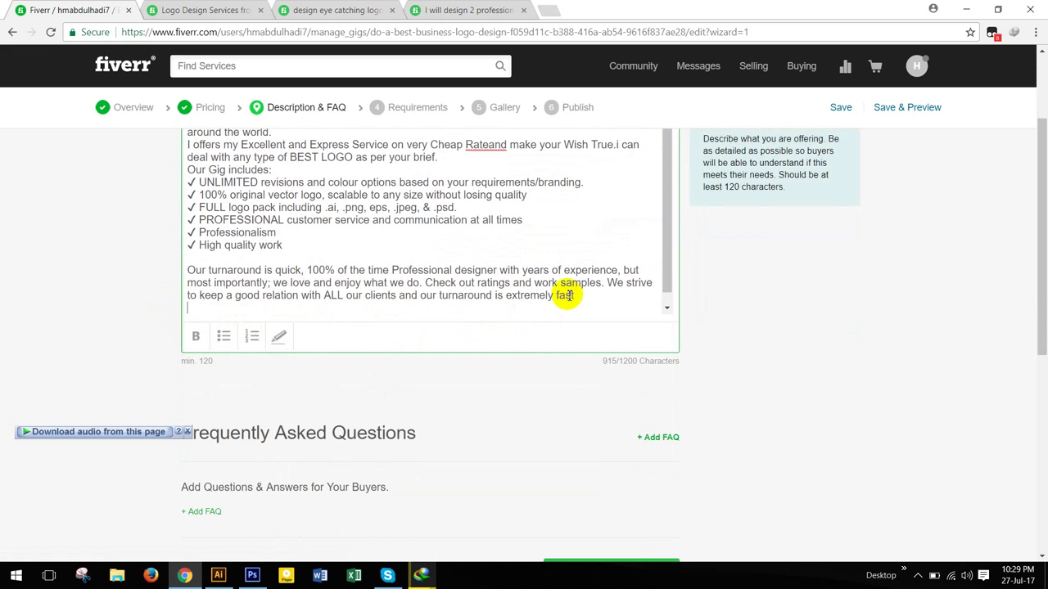
# Highlight the six checkmarked list items and the words "Creative and very Professional" in the gig description
pyautogui.moveTo(283, 314); pyautogui.dragTo(173, 240)
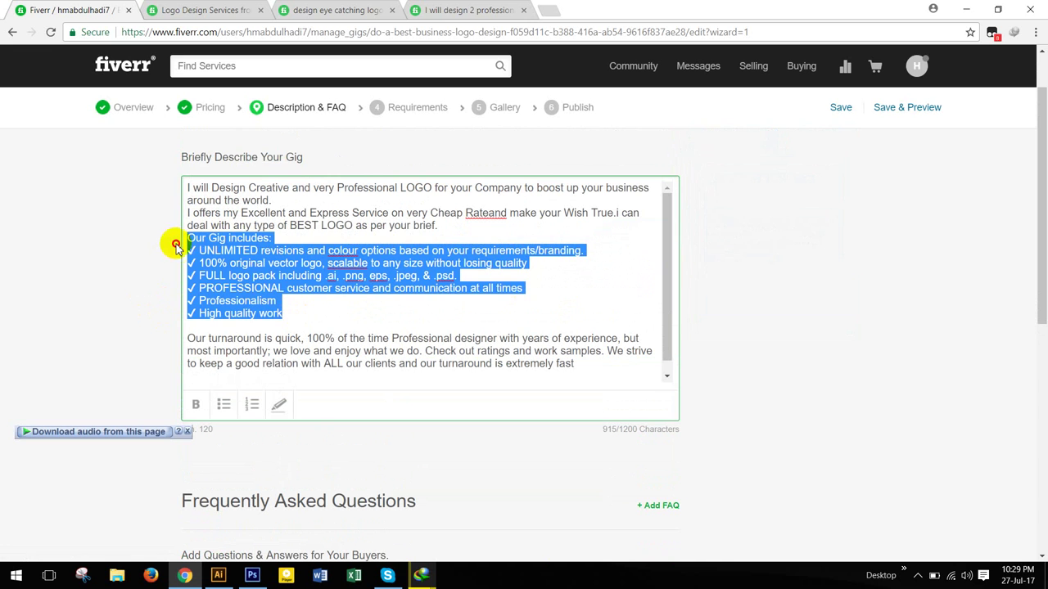
pyautogui.click(278, 404)
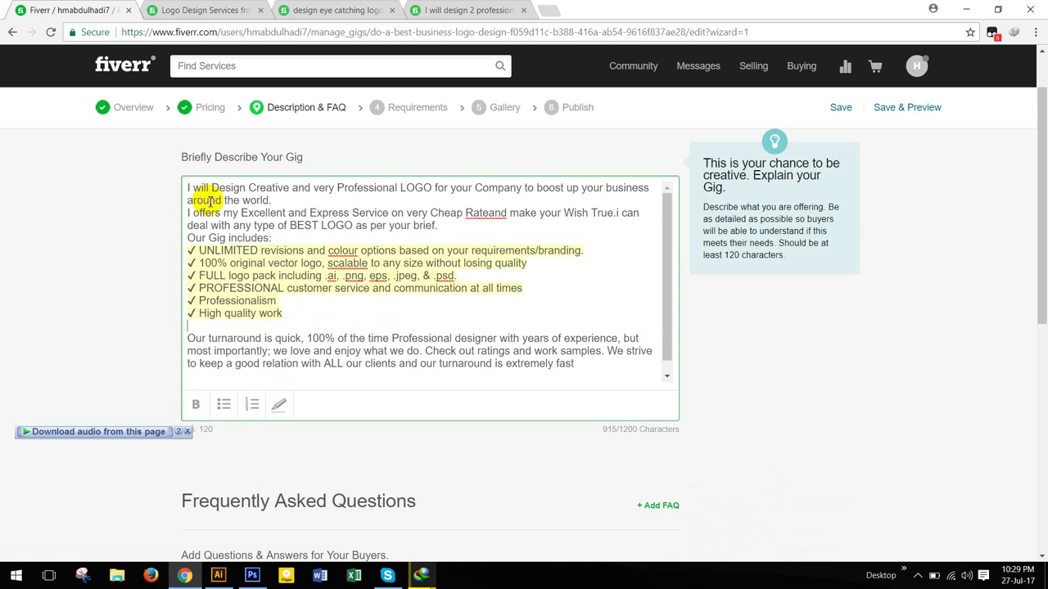
pyautogui.click(182, 182)
pyautogui.click(429, 194)
pyautogui.moveTo(398, 187); pyautogui.dragTo(287, 187)
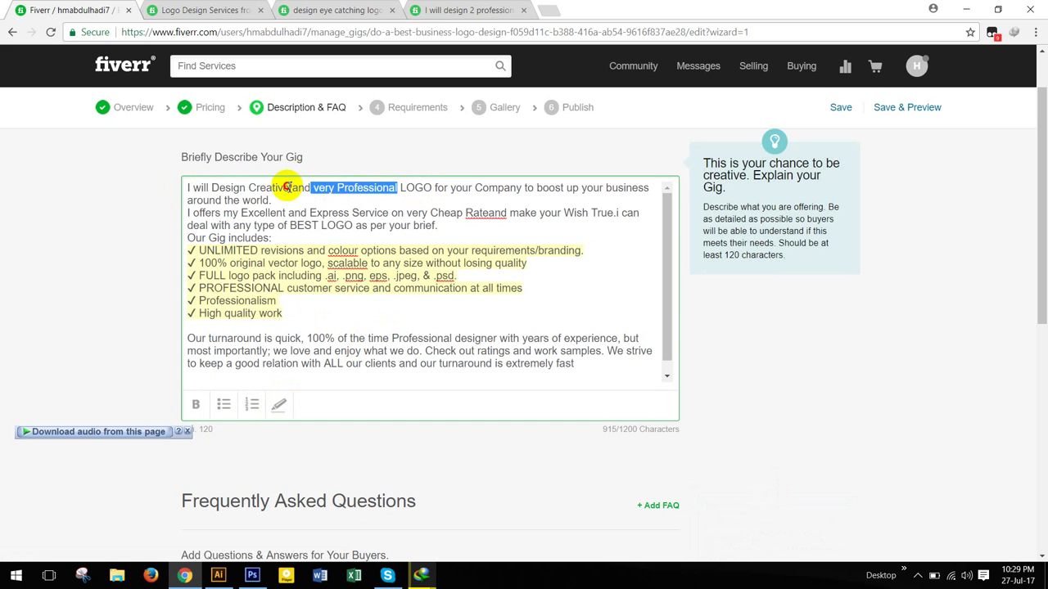
pyautogui.click(278, 404)
pyautogui.click(313, 197)
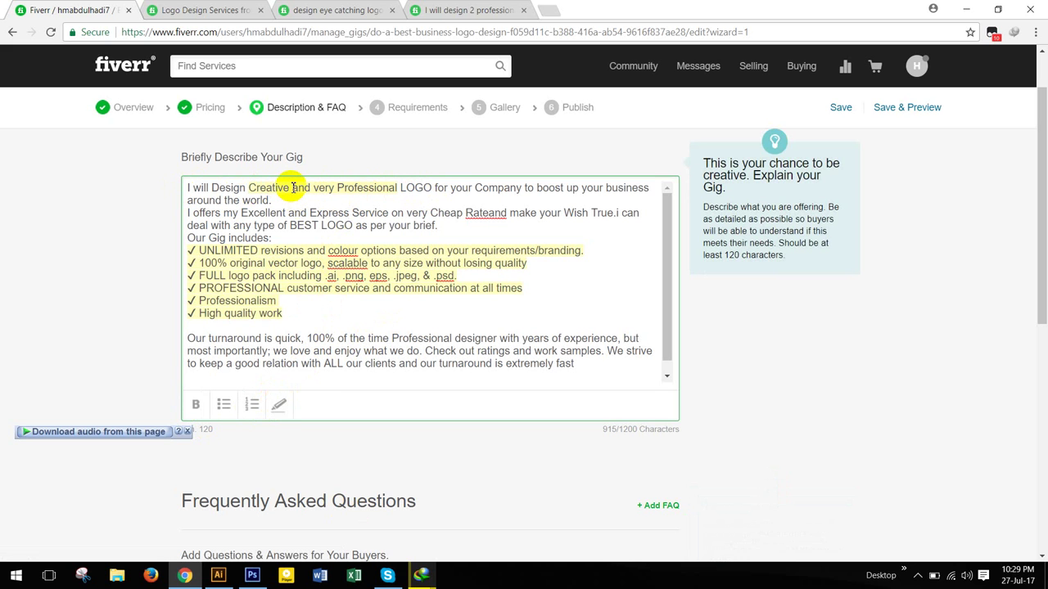
# Insert the word "Best" before "Professional" in the description's first sentence
pyautogui.click(292, 187)
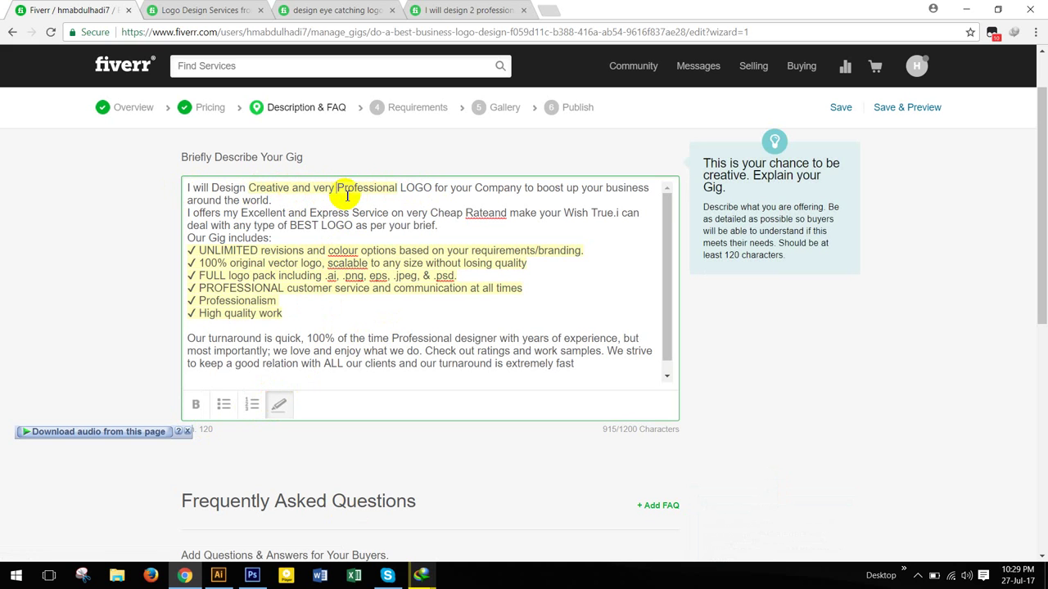
pyautogui.write('best ')
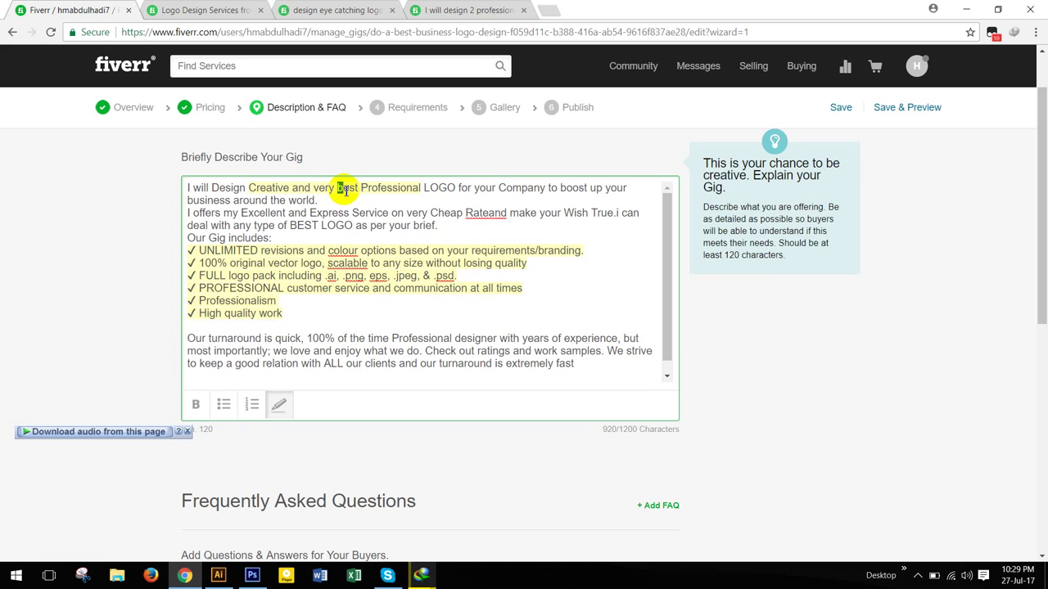
pyautogui.write('B')
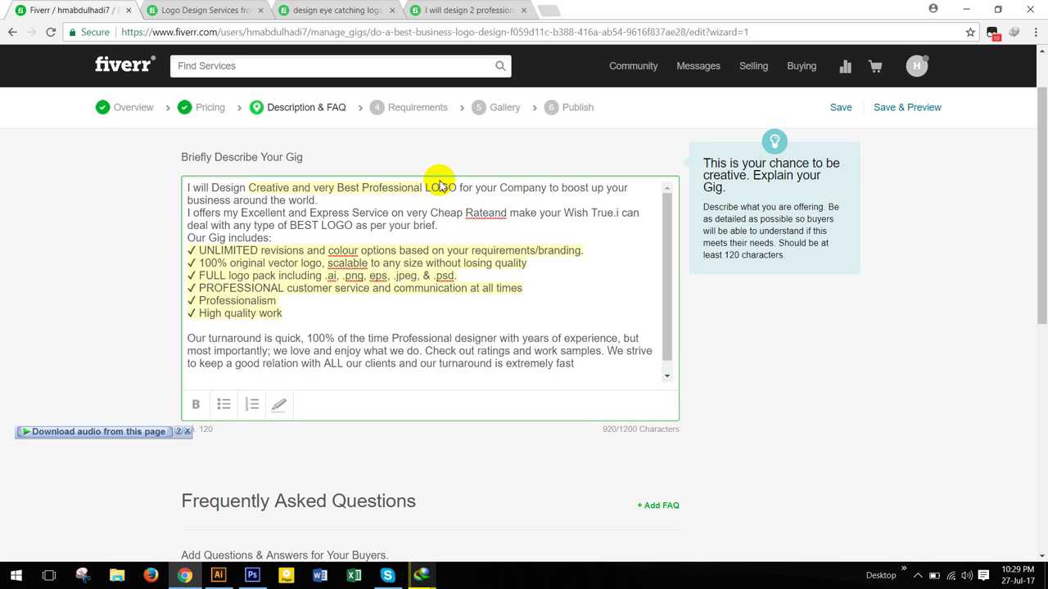
# Highlight the phrases "Company to boost up your" and "BEST LOGO" in the gig description
pyautogui.keyDown('shift'); pyautogui.click(630, 188); pyautogui.keyUp('shift')
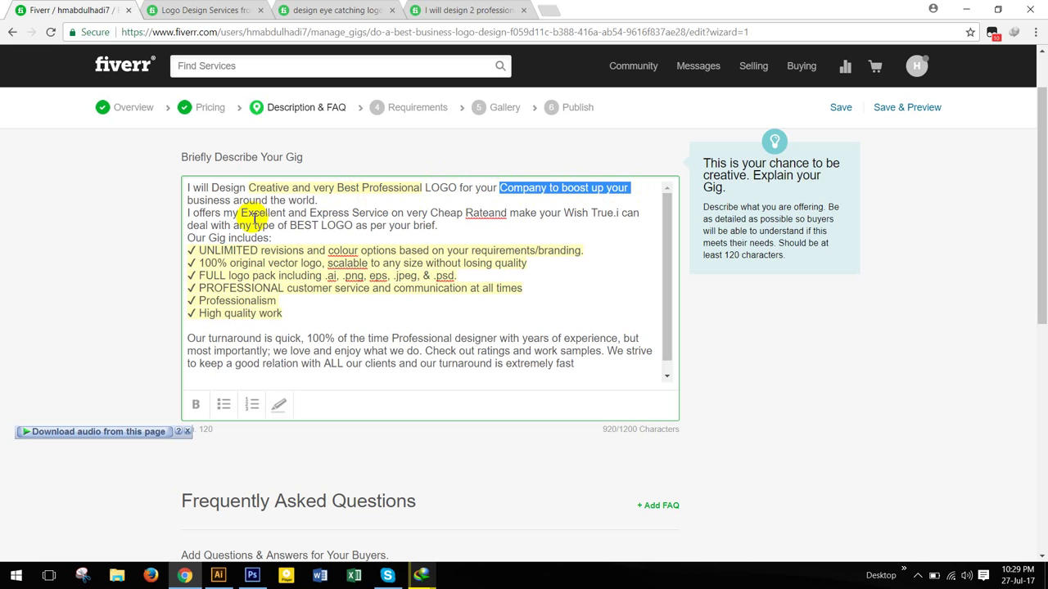
pyautogui.click(310, 239)
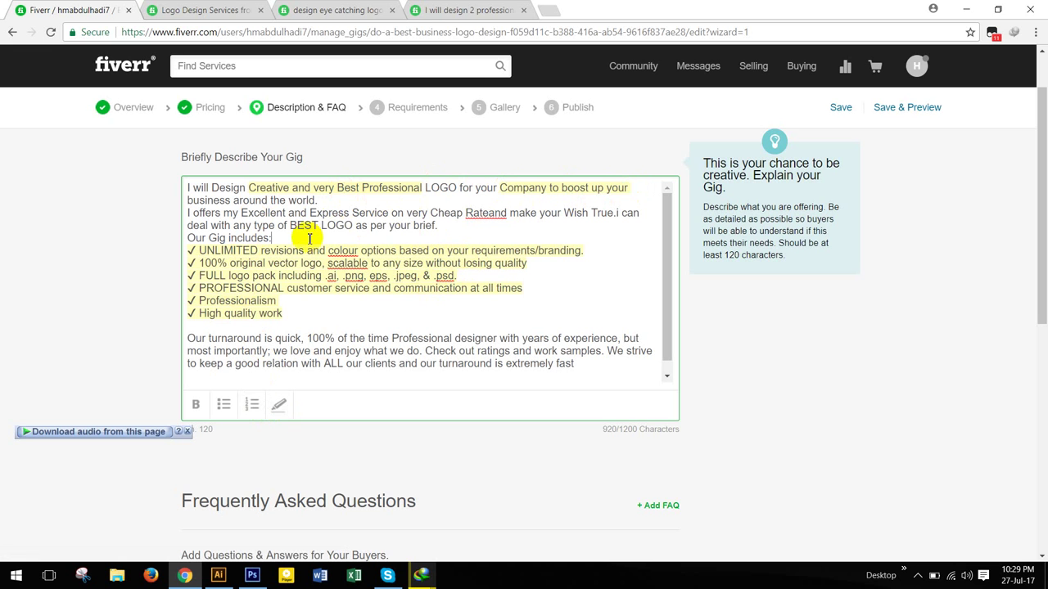
pyautogui.moveTo(290, 226); pyautogui.dragTo(352, 227)
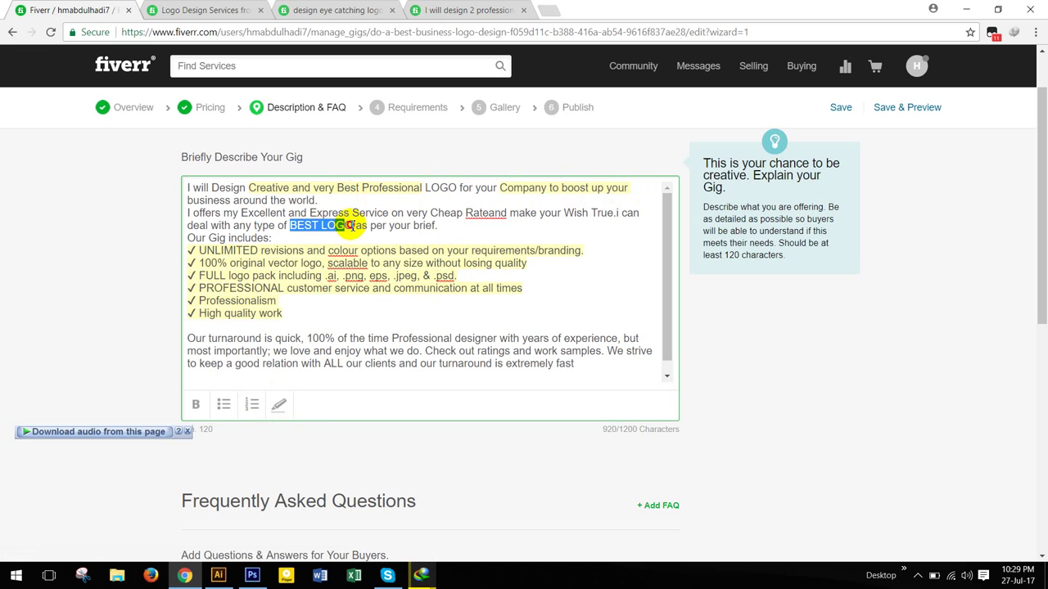
pyautogui.click(279, 404)
pyautogui.scroll(-1, 434, 275)
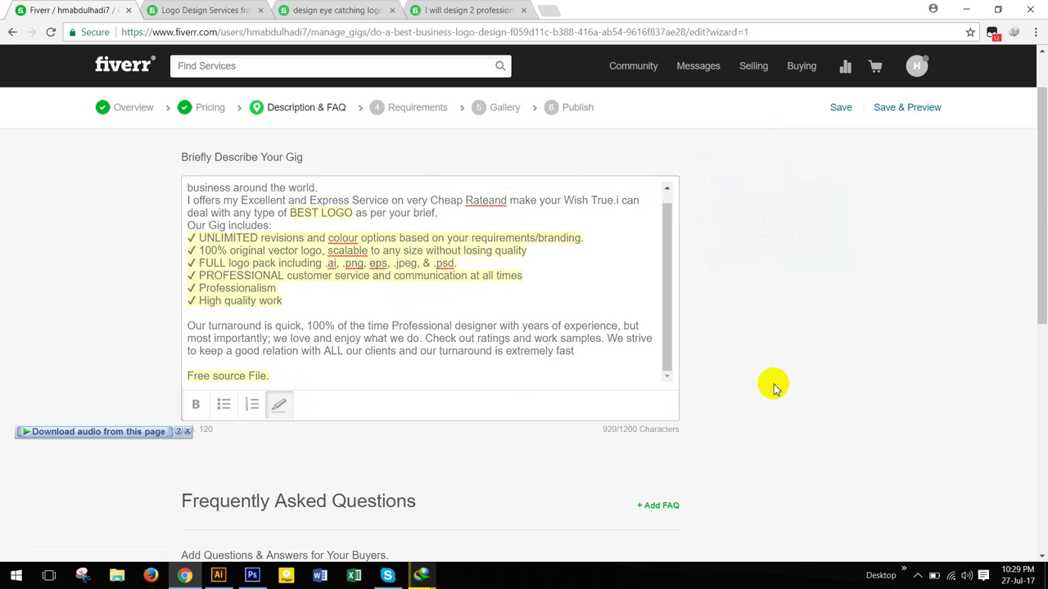
# Open a new entry in the Frequently Asked Questions section and put the cursor in its question field
pyautogui.scroll(-3, 466, 363)
pyautogui.scroll(-1, 456, 369)
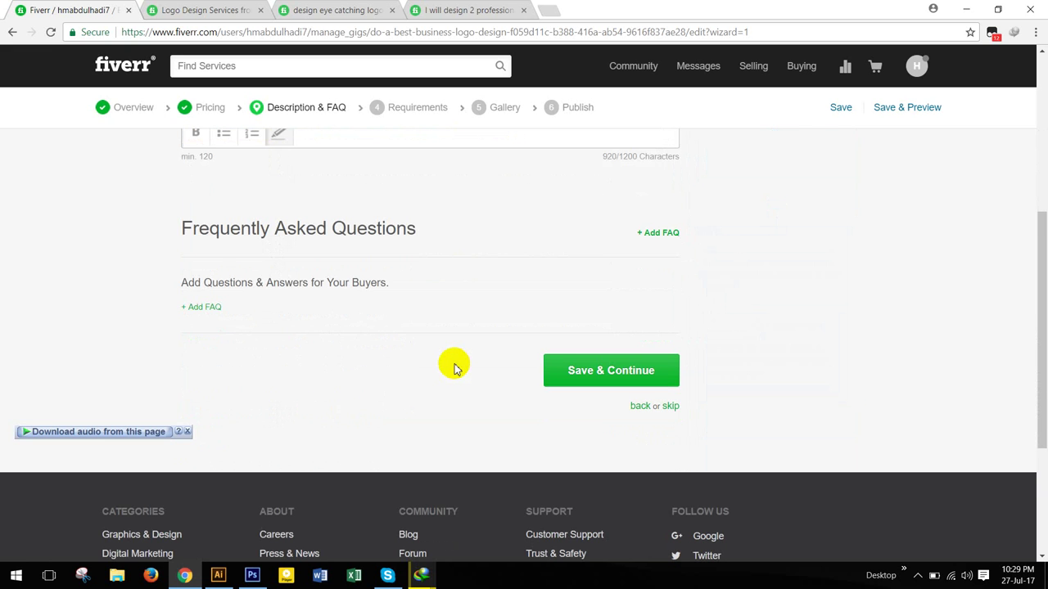
pyautogui.click(655, 233)
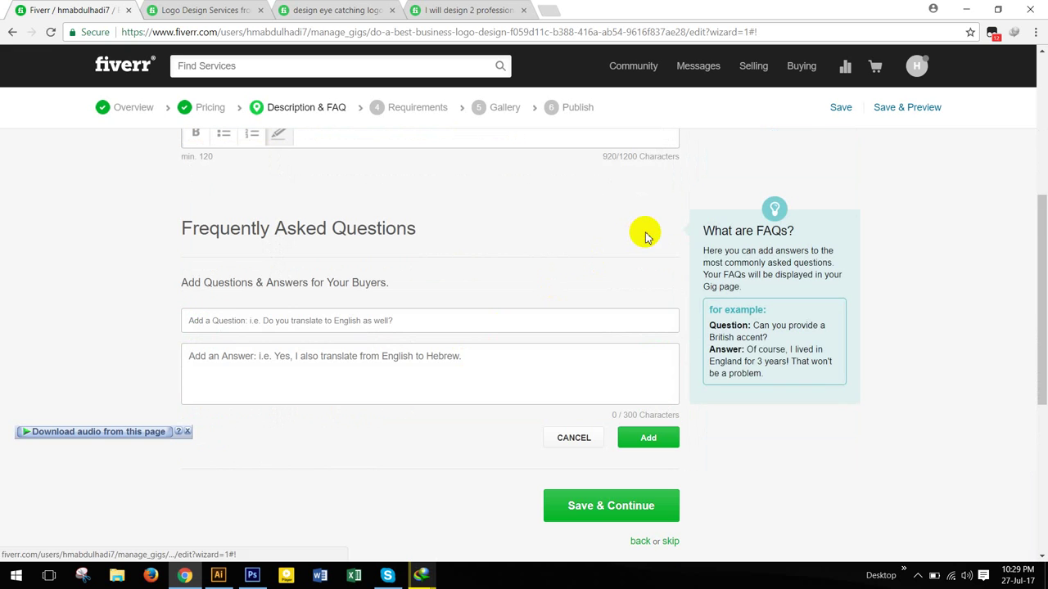
pyautogui.click(343, 326)
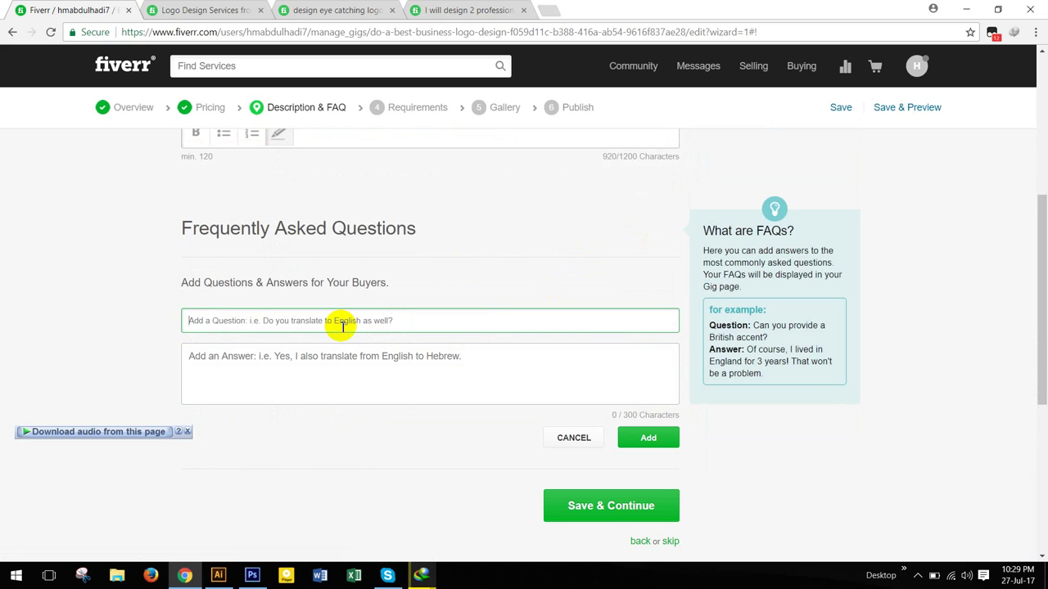